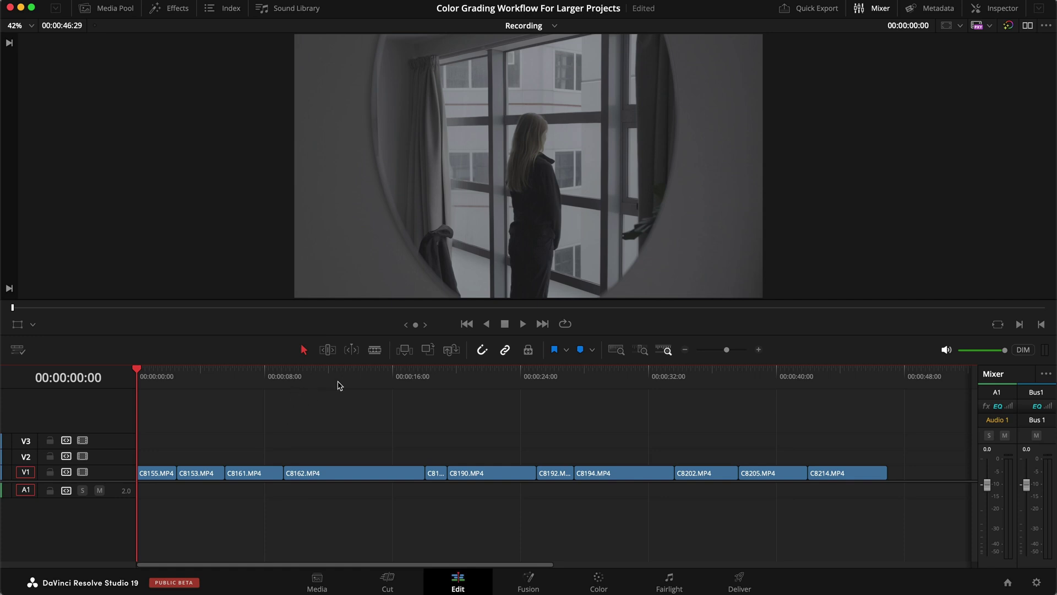
Scrub through the timeline to review the ungraded clips and return to the start
click(256, 380)
drag(218, 379, 501, 378)
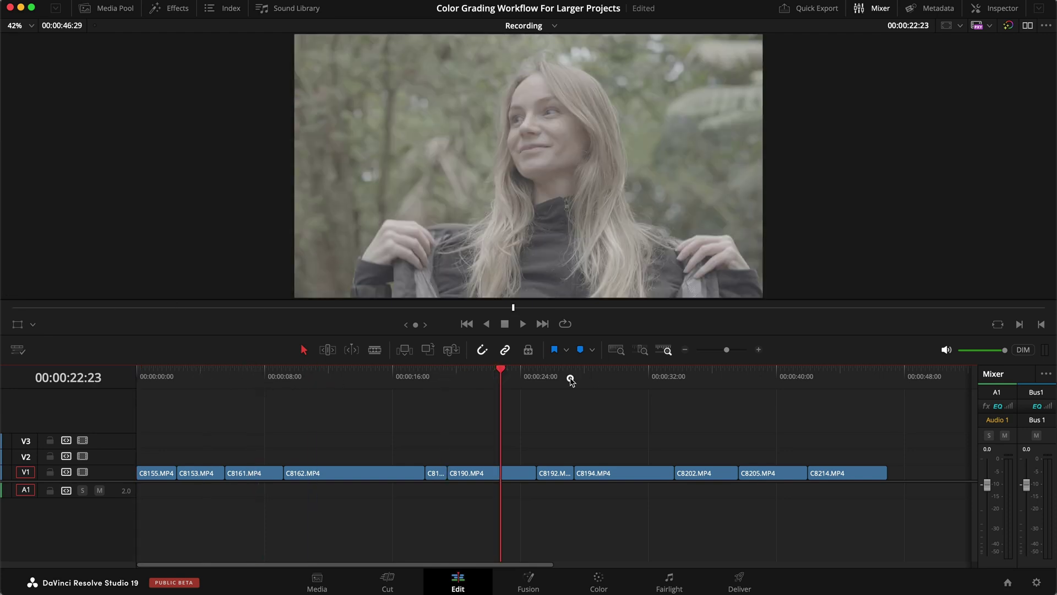
drag(569, 378, 621, 379)
drag(717, 385, 821, 382)
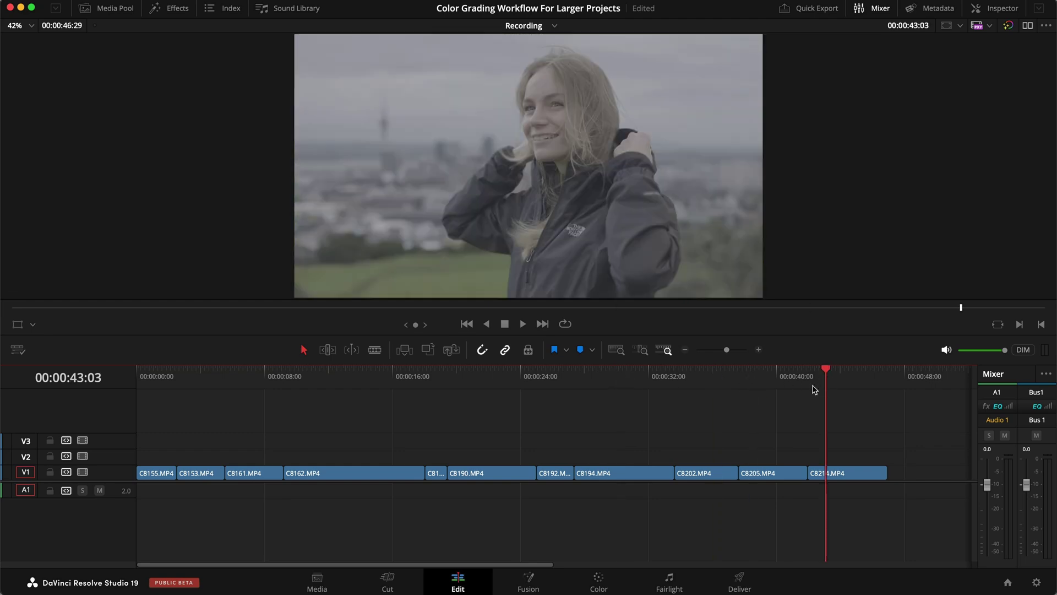
key(Home)
On the Color page, add a serial node to the Timeline-level node graph and shape its custom curve into a contrast S-curve
click(597, 581)
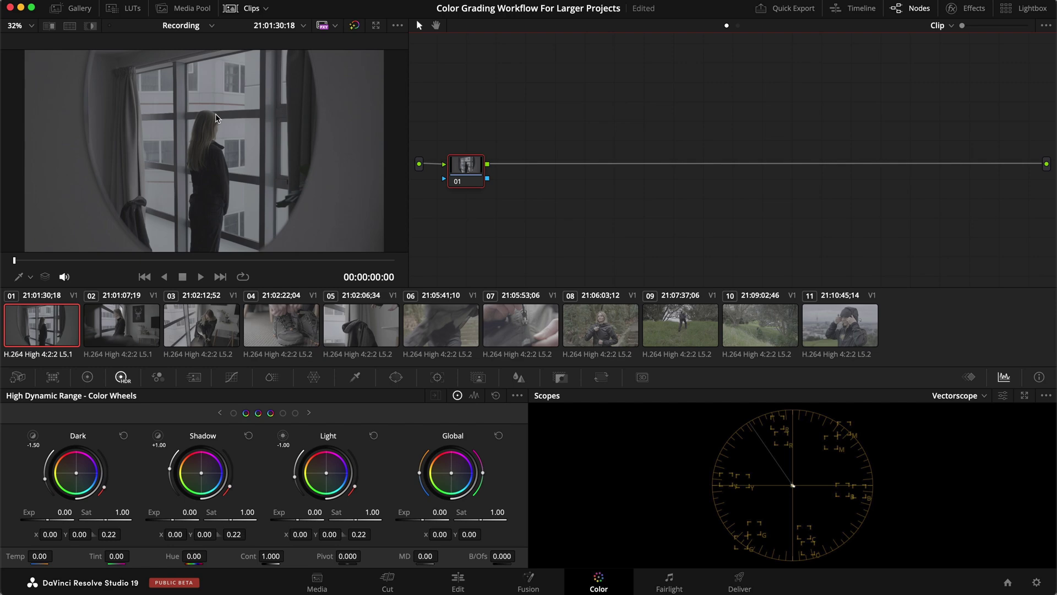
click(738, 25)
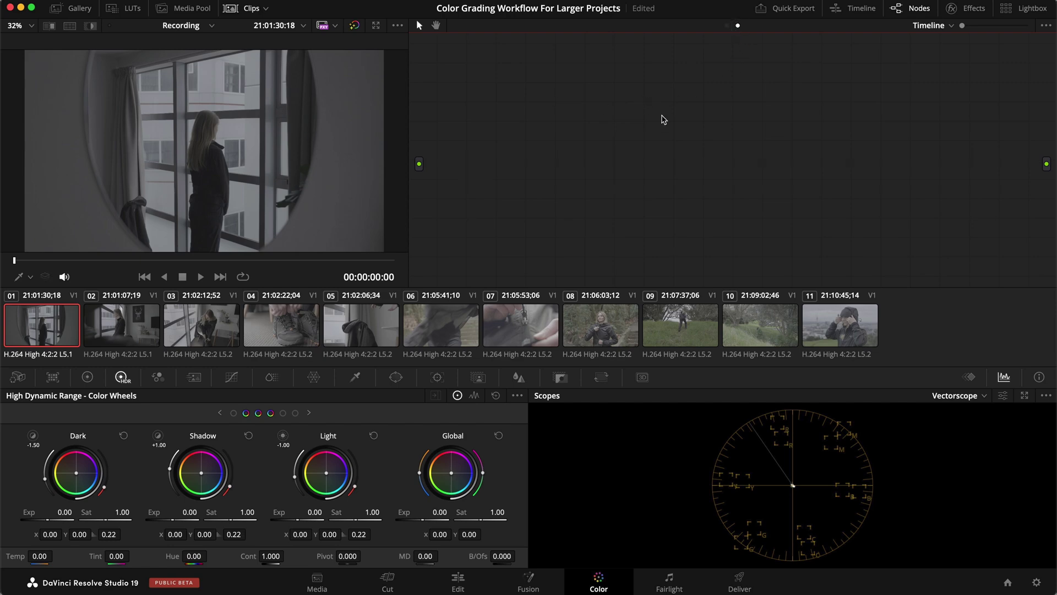
key(alt+s)
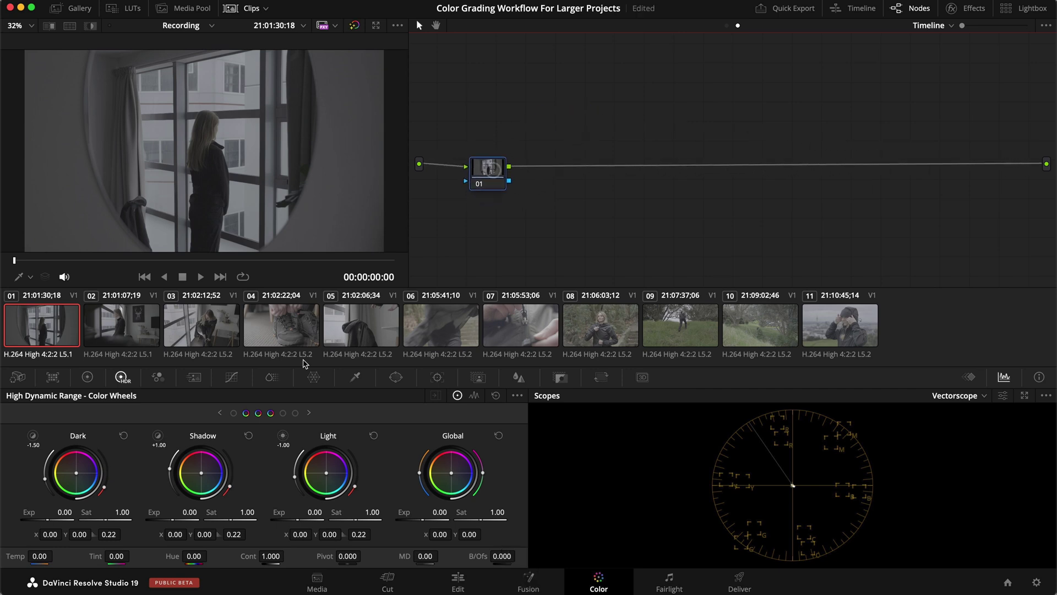
click(232, 376)
drag(98, 521, 101, 531)
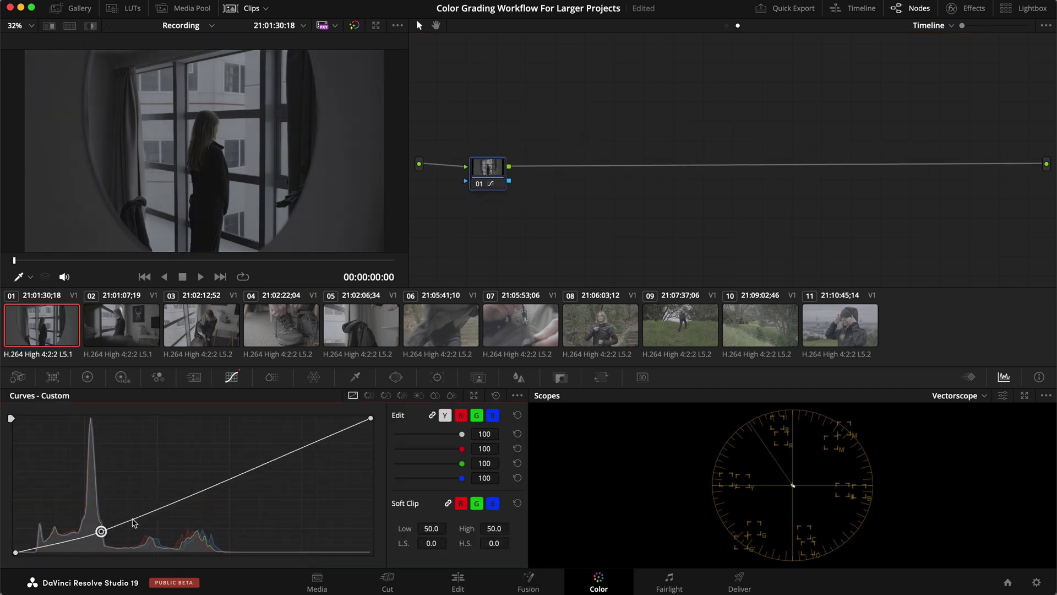
drag(246, 471, 257, 435)
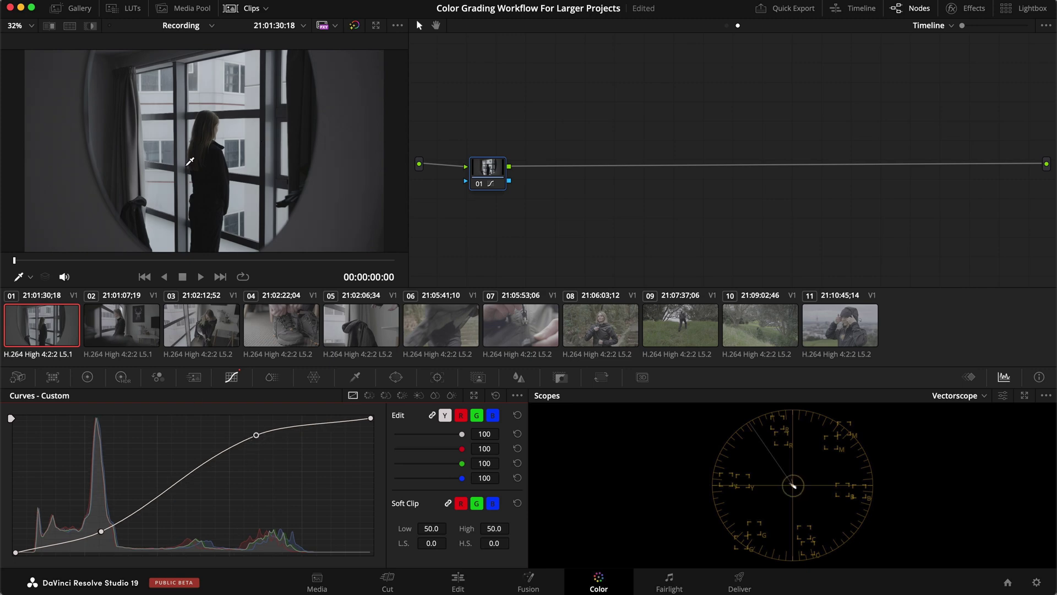
Check the timeline contrast curve on other clips, toggling the node to compare the image with and without it
click(207, 317)
key(super+d)
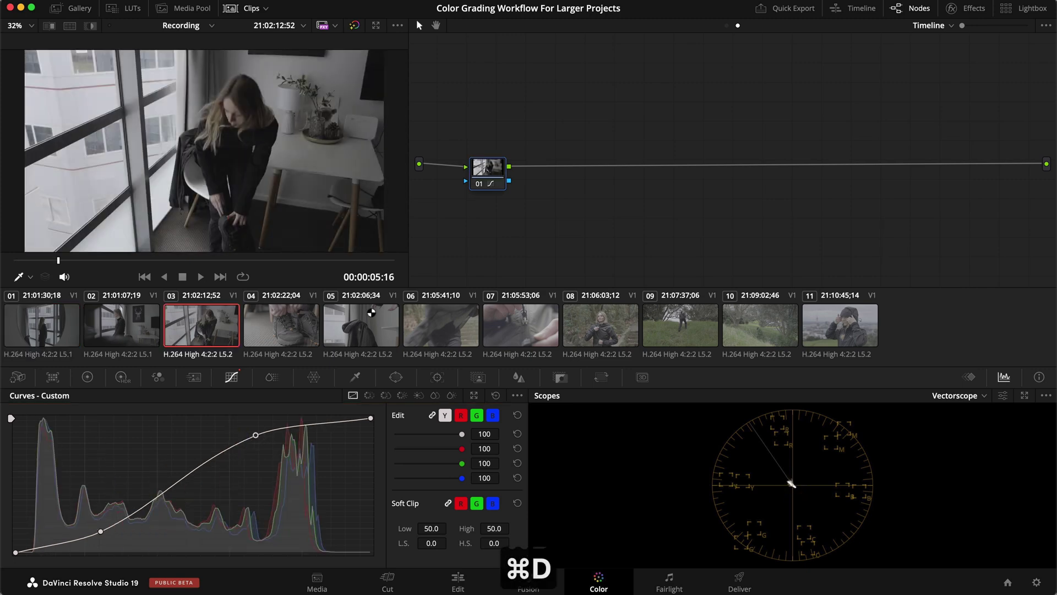
click(430, 321)
key(super+d)
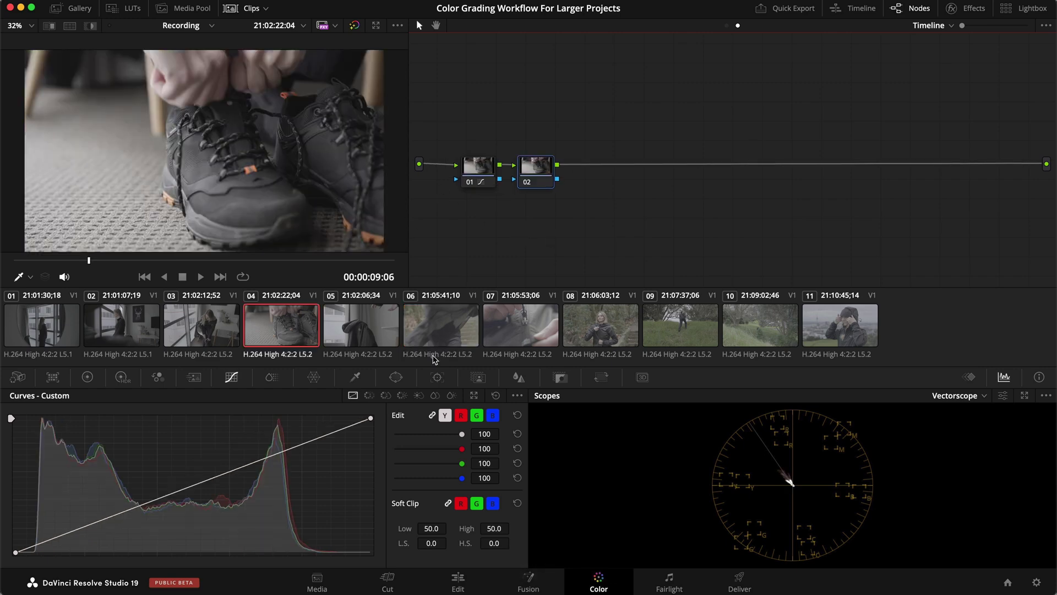
On the Edit page, place a Text+ title on track V2 above the shoe clip C8162
click(458, 580)
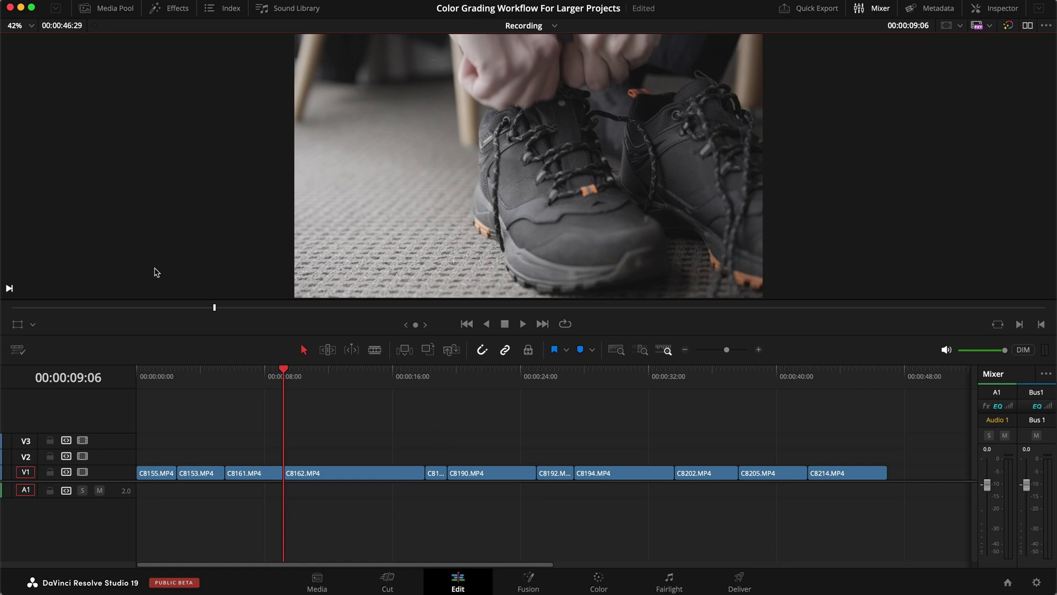
click(159, 12)
click(33, 89)
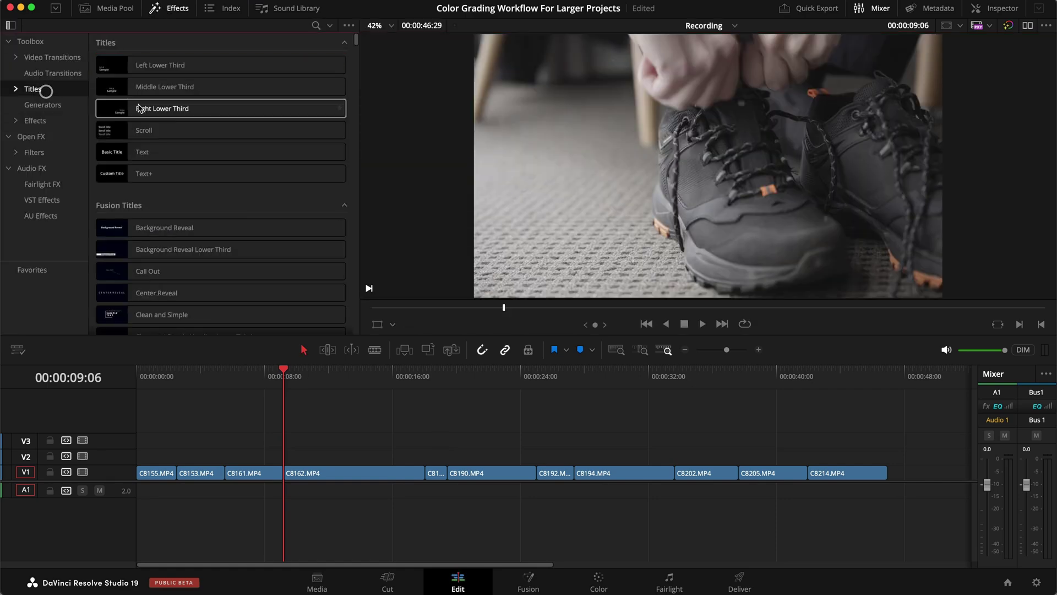
drag(141, 171, 408, 460)
Set the Text+ title's color to orange, hex FF643C
click(997, 7)
click(924, 266)
drag(722, 293, 673, 269)
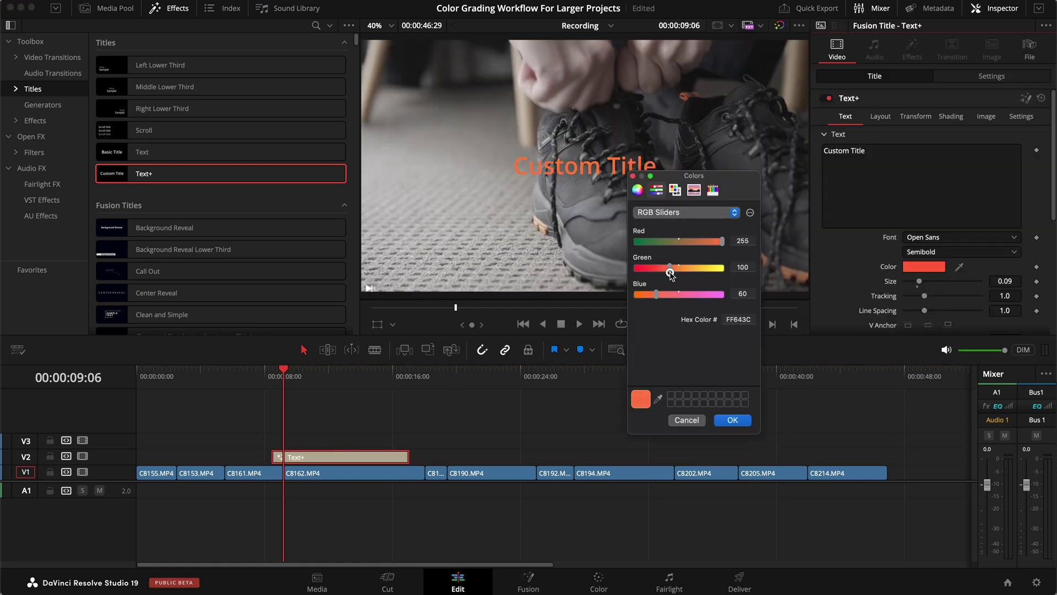
click(732, 420)
On the Color page, shift the orange hues in timeline node 02 with Hue Vs Hue, using input hue 293.68 and hue rotate -36
key(shift+6)
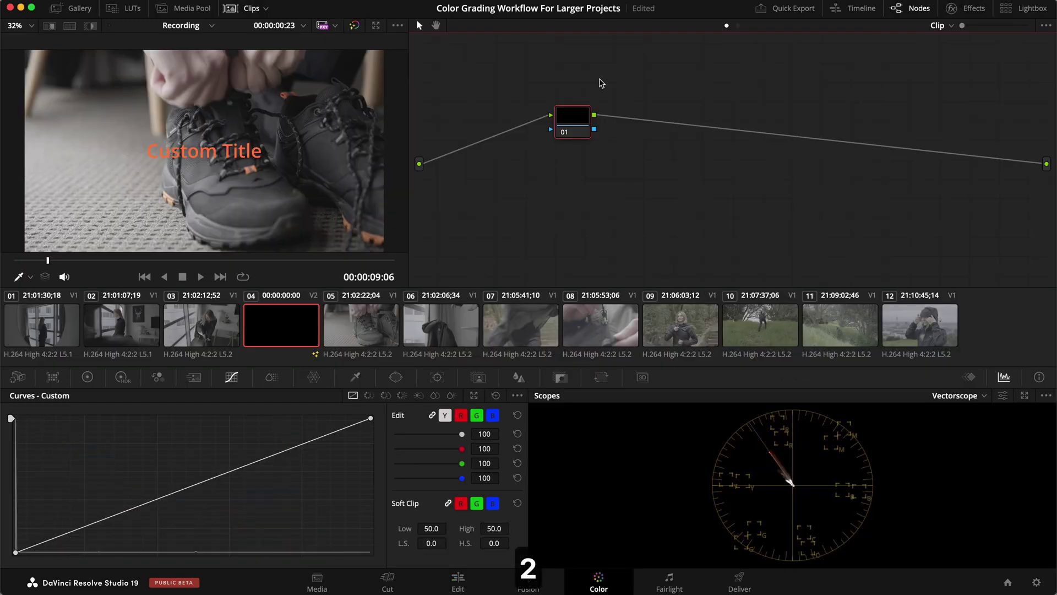
click(738, 26)
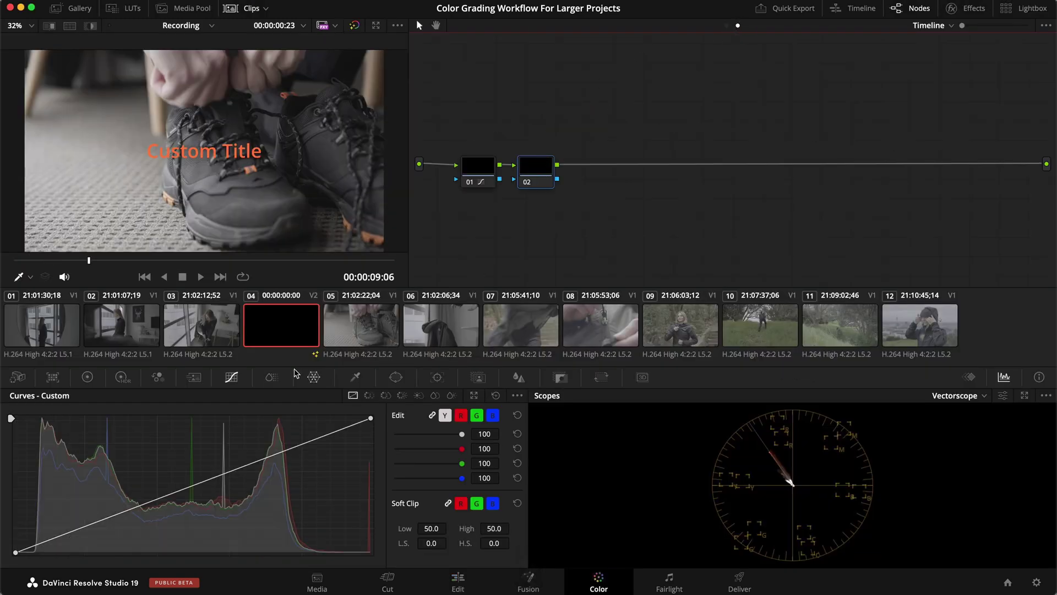
click(369, 395)
mouse_move(57, 474)
mouse_down()
mouse_move(59, 455)
mouse_move(57, 502)
mouse_move(60, 450)
mouse_move(60, 488)
mouse_up()
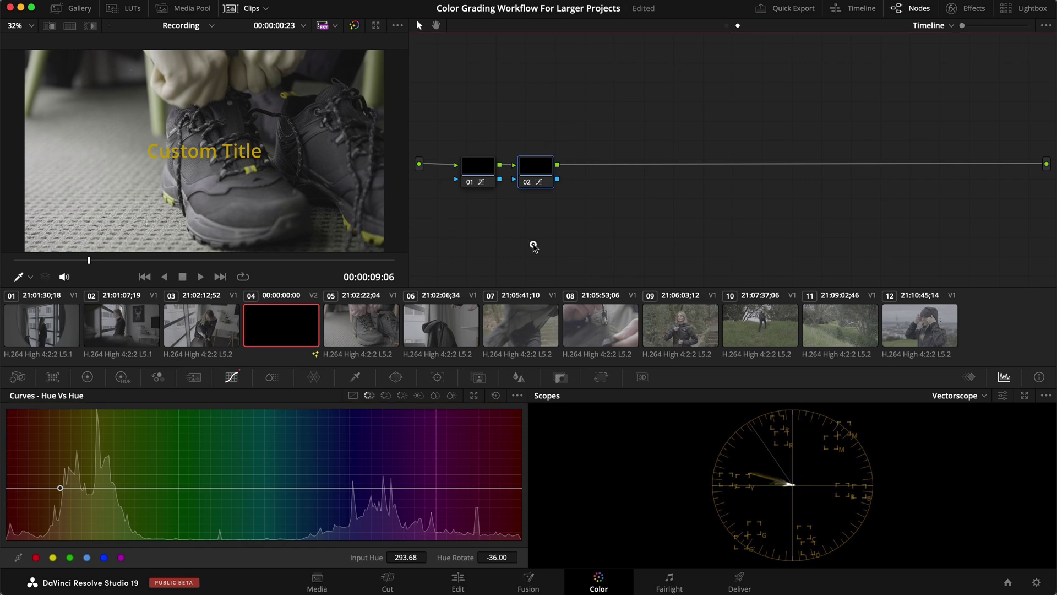
Return to the Edit page and delete the Text+ title above the shoe clip
key(shift+3)
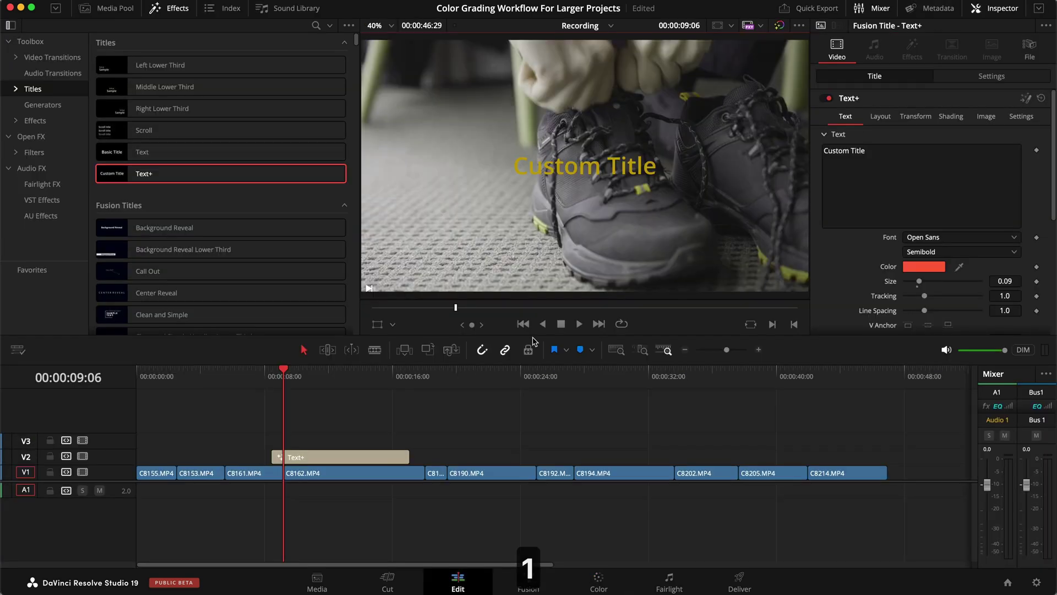
click(329, 460)
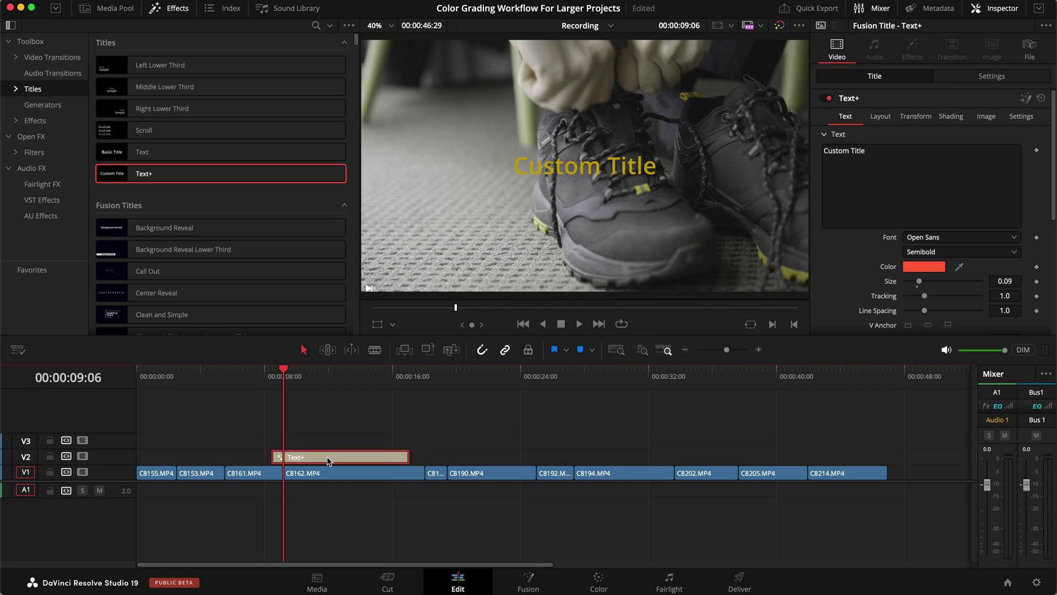
key(BackSpace)
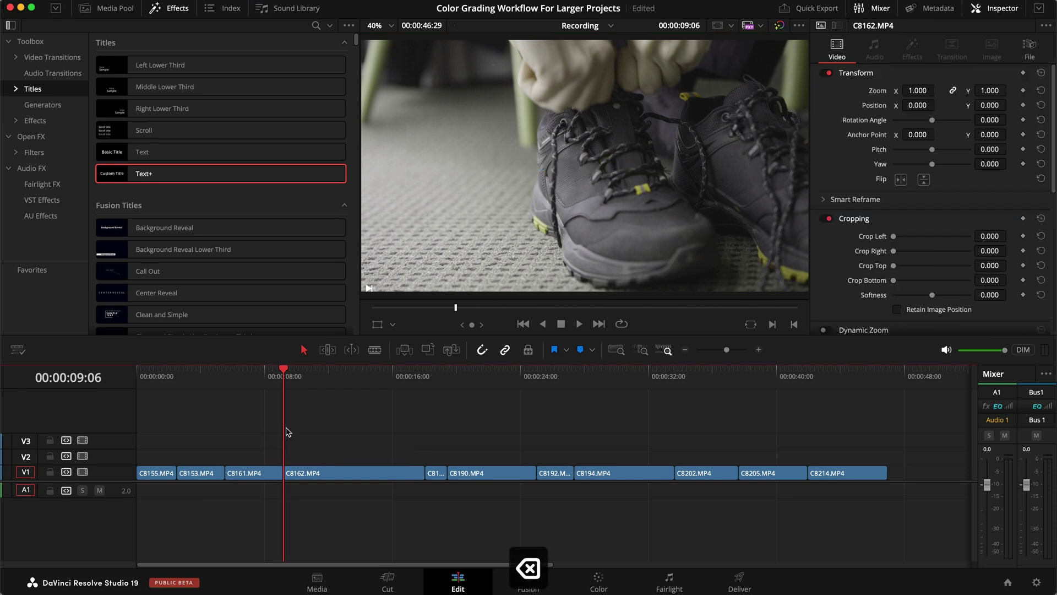
From the first clip on the Color page, tidy the Timeline-level node graph and delete both of its nodes
drag(214, 376, 28, 377)
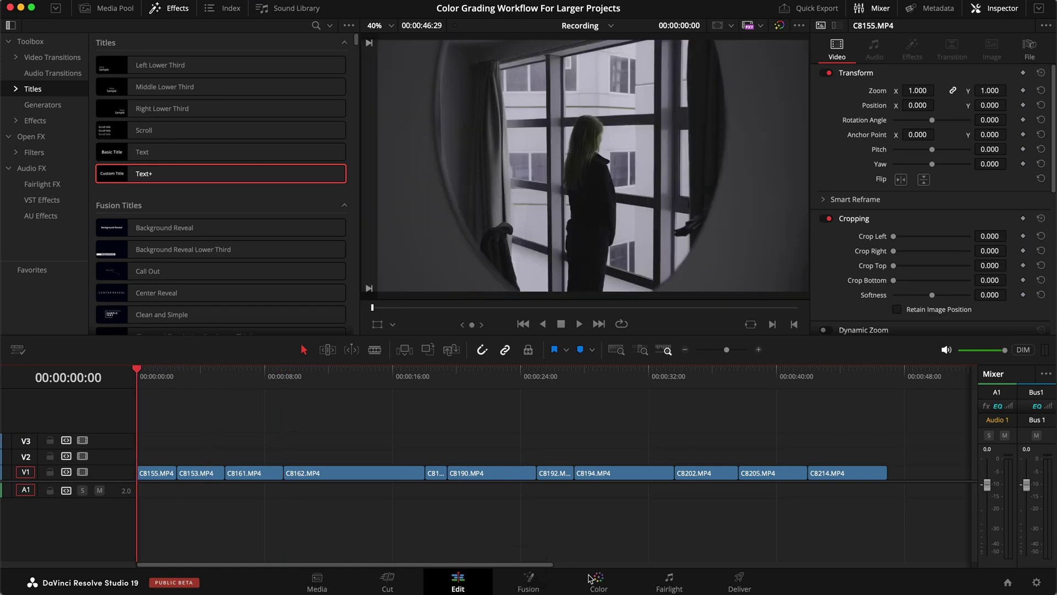
click(598, 581)
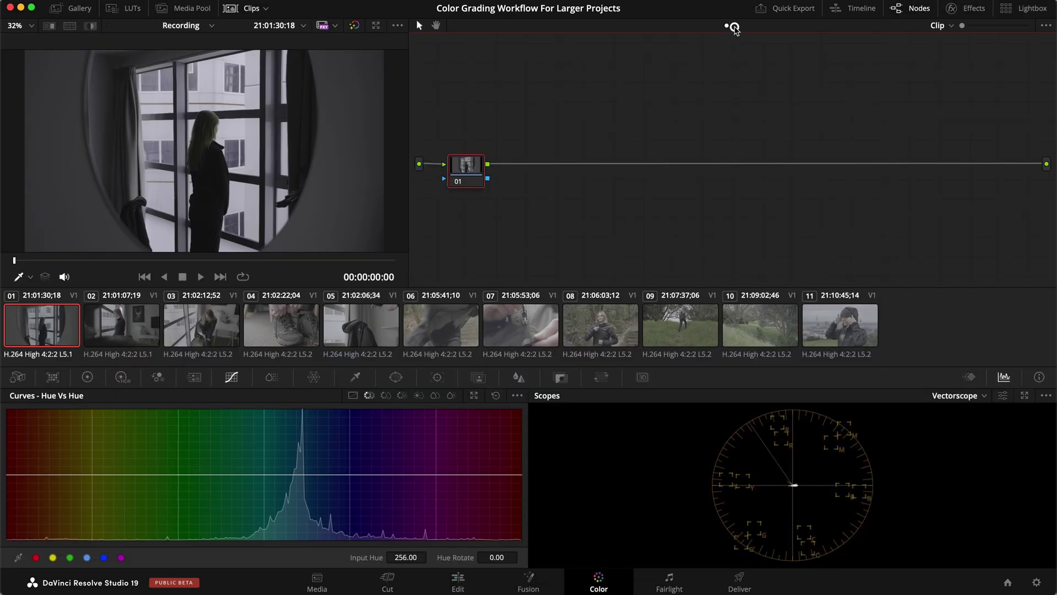
click(735, 26)
right_click(669, 131)
click(693, 240)
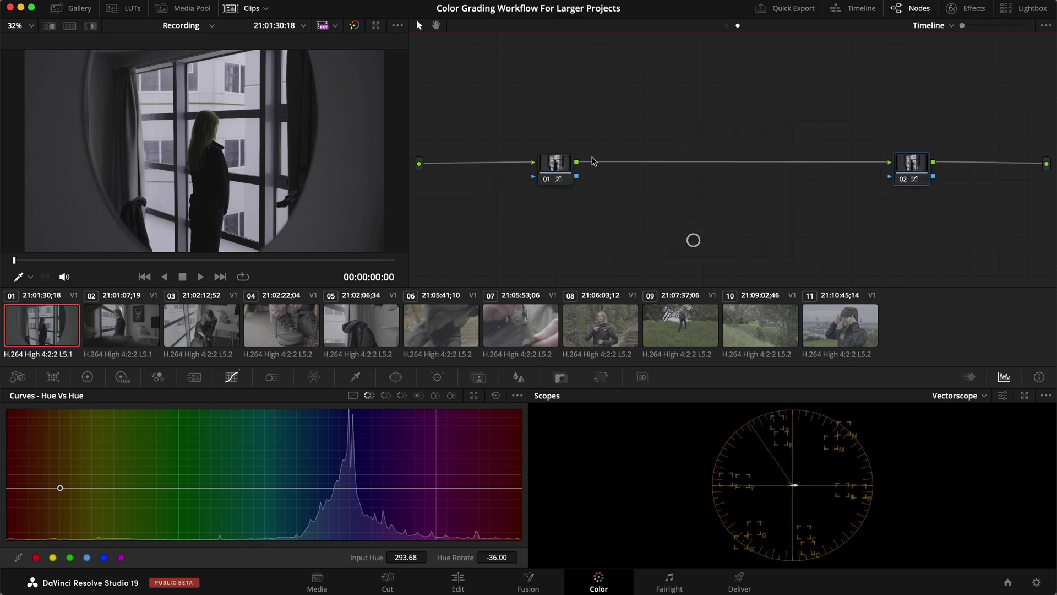
key(ctrl+a)
key(Delete)
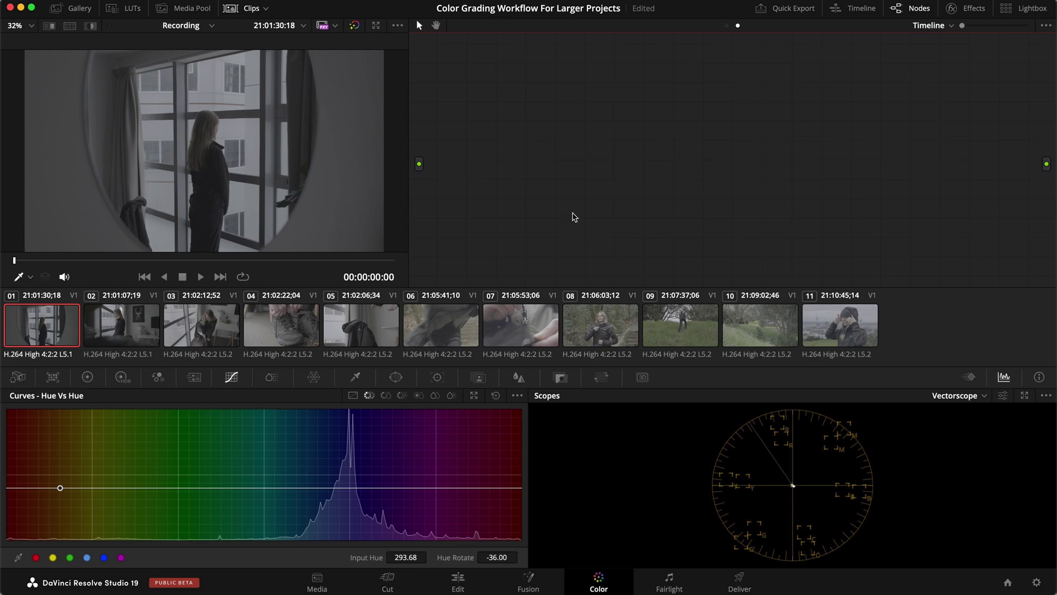
Return to the Clip-level node graph, open the Lightbox and enlarge the thumbnails while keeping five clips per row
click(727, 25)
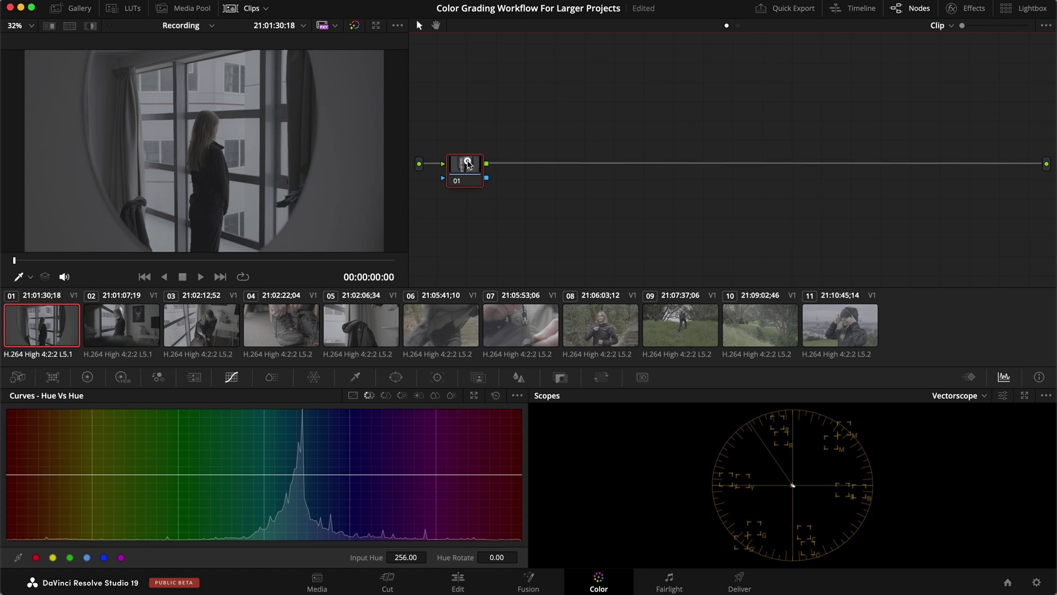
click(491, 141)
click(1023, 12)
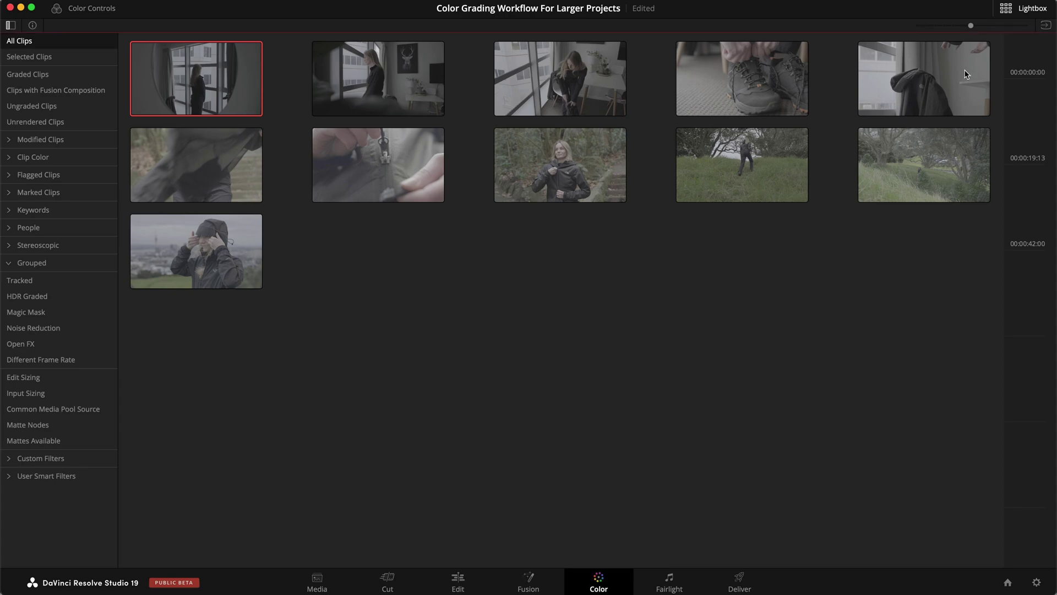
drag(971, 25, 999, 26)
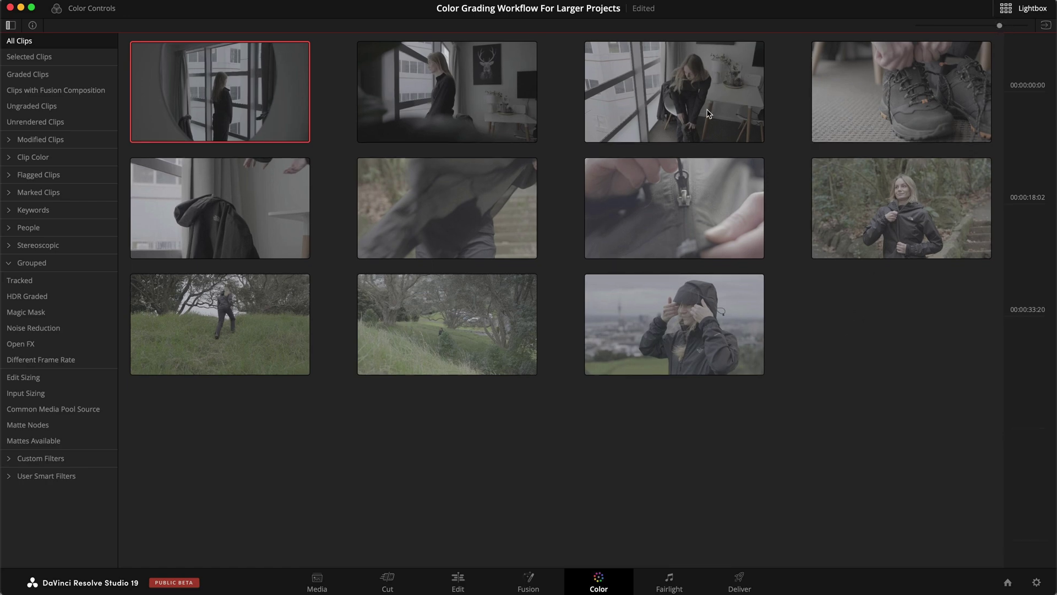
drag(1000, 26, 982, 25)
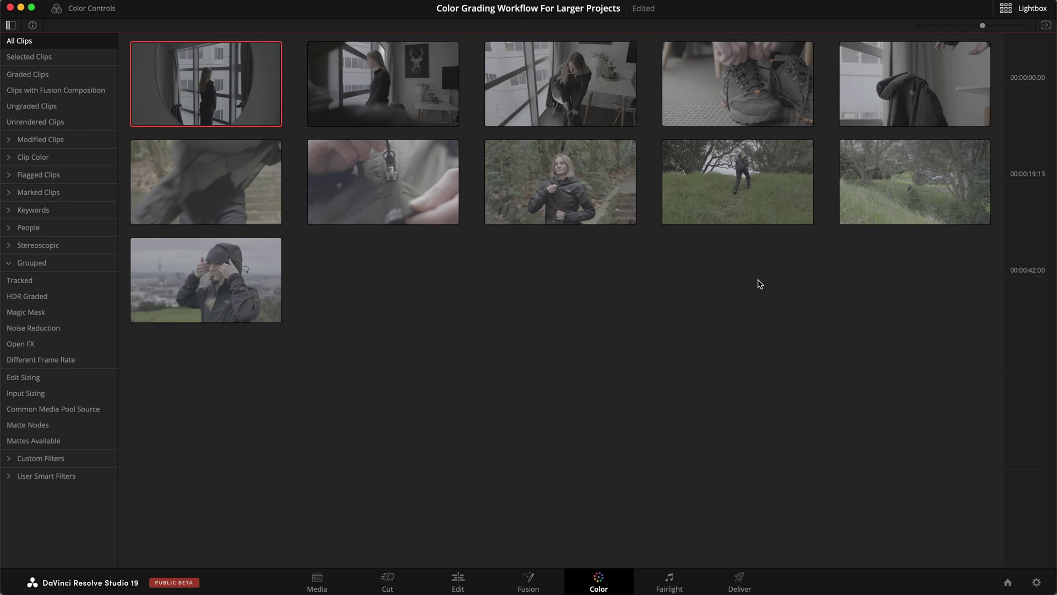
Browse the Lightbox filters such as Tracked, Magic Mask and Noise Reduction, and return to All Clips
click(40, 295)
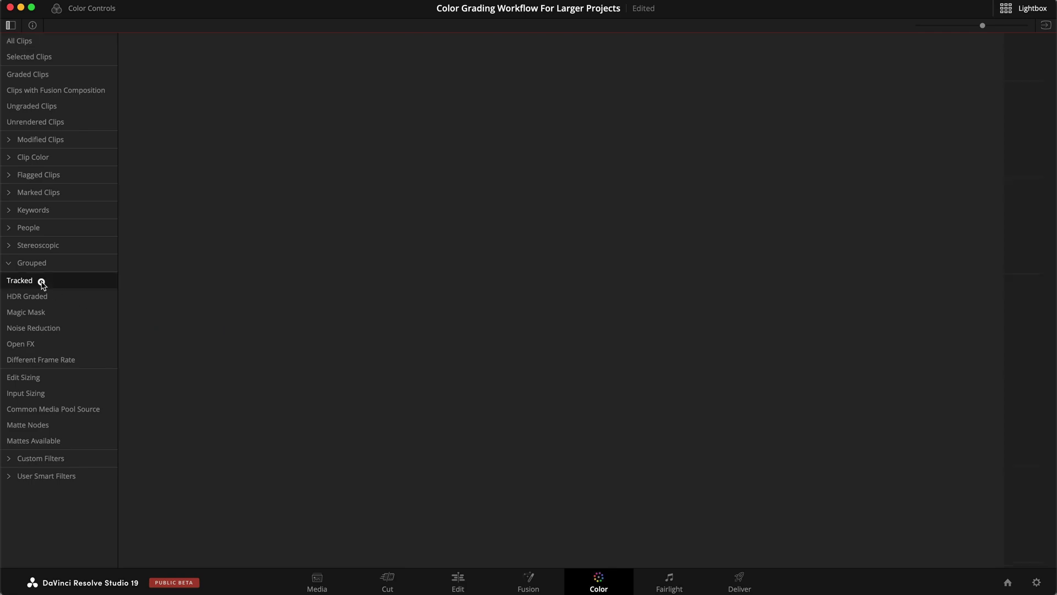
click(40, 317)
click(37, 330)
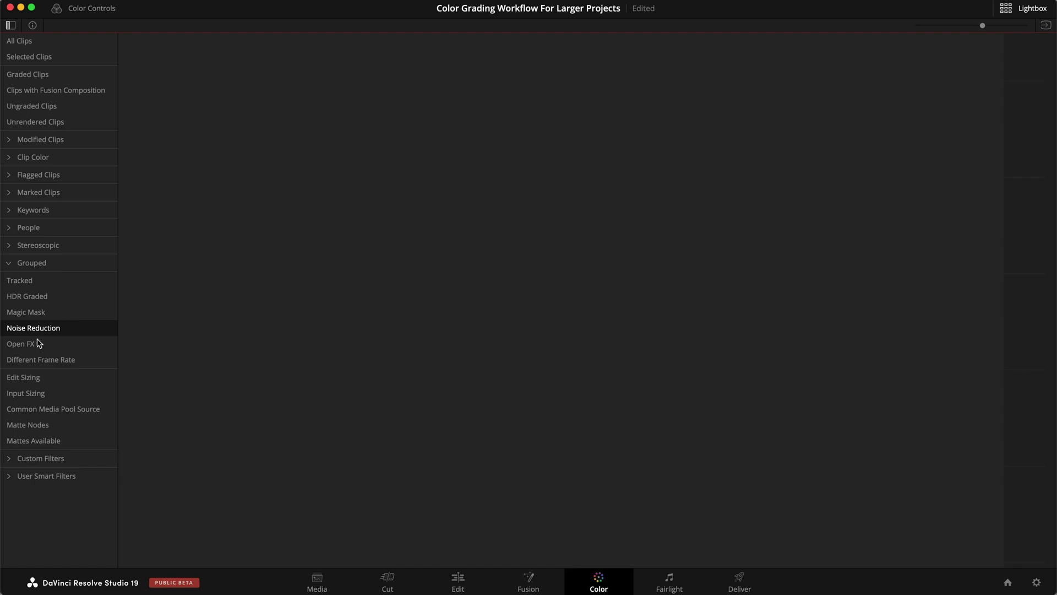
click(36, 40)
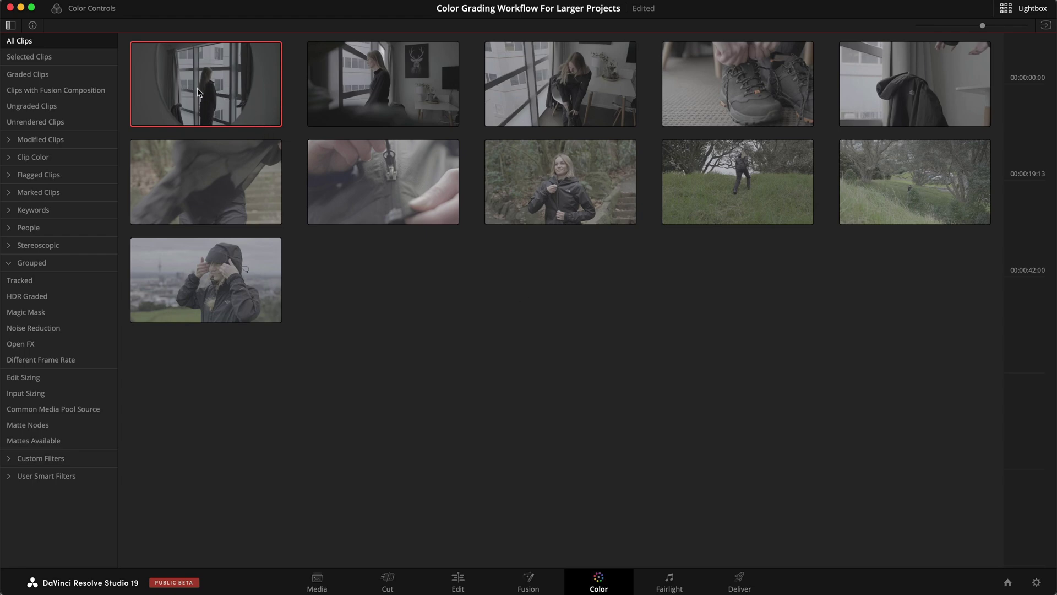
Add the five indoor clips in the first row to a new group named "Apartment"
shift+click(881, 80)
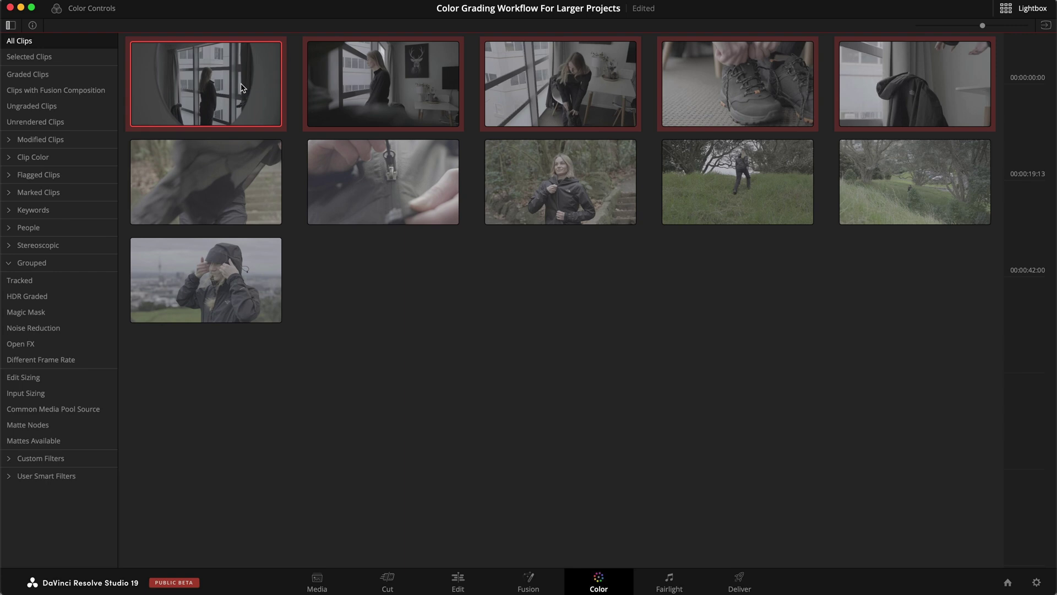
right_click(876, 86)
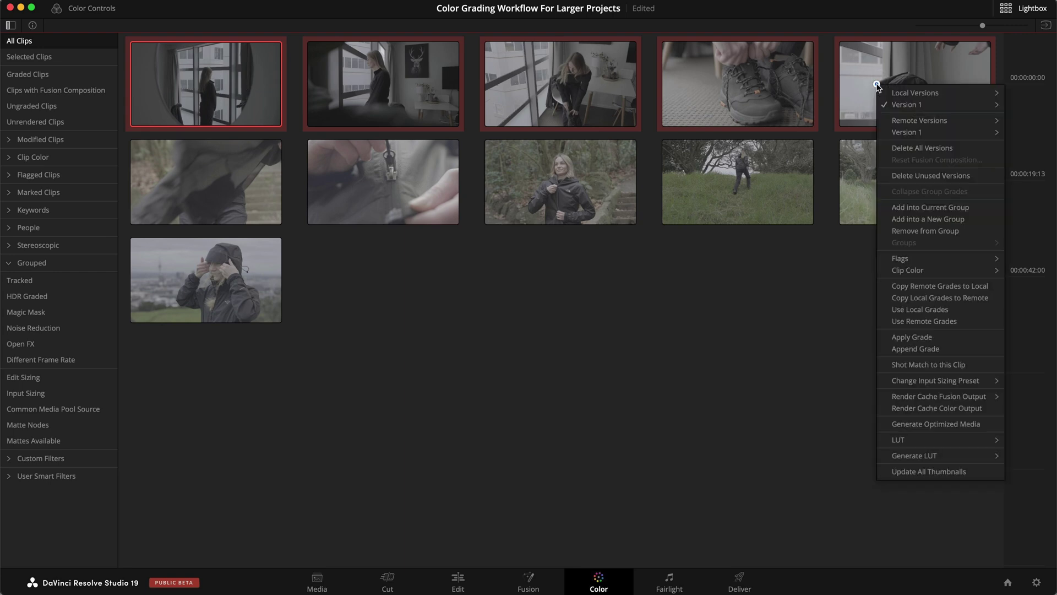
click(922, 219)
text(Apar)
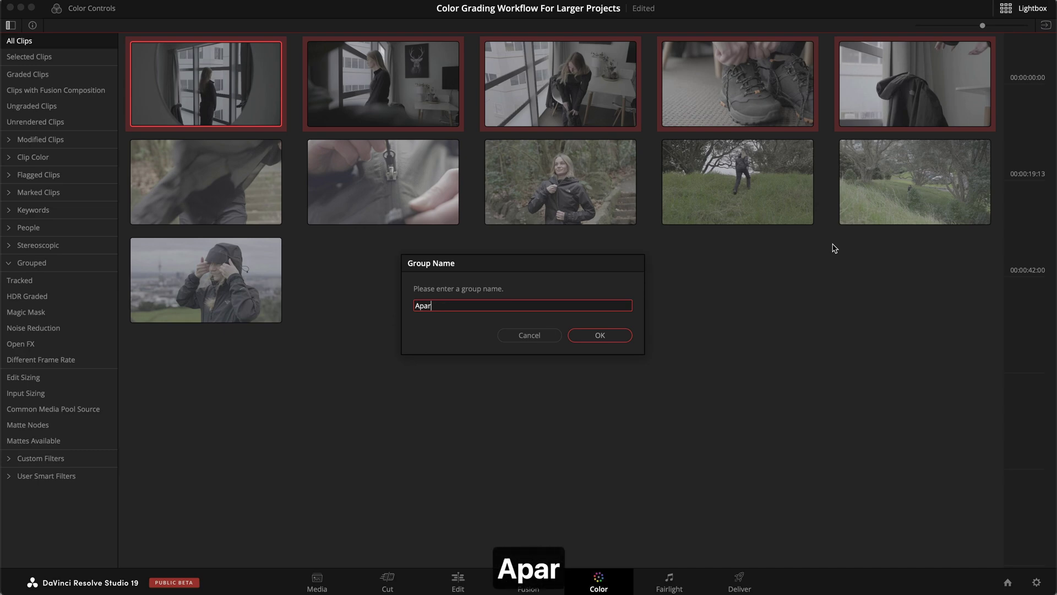
text(tment)
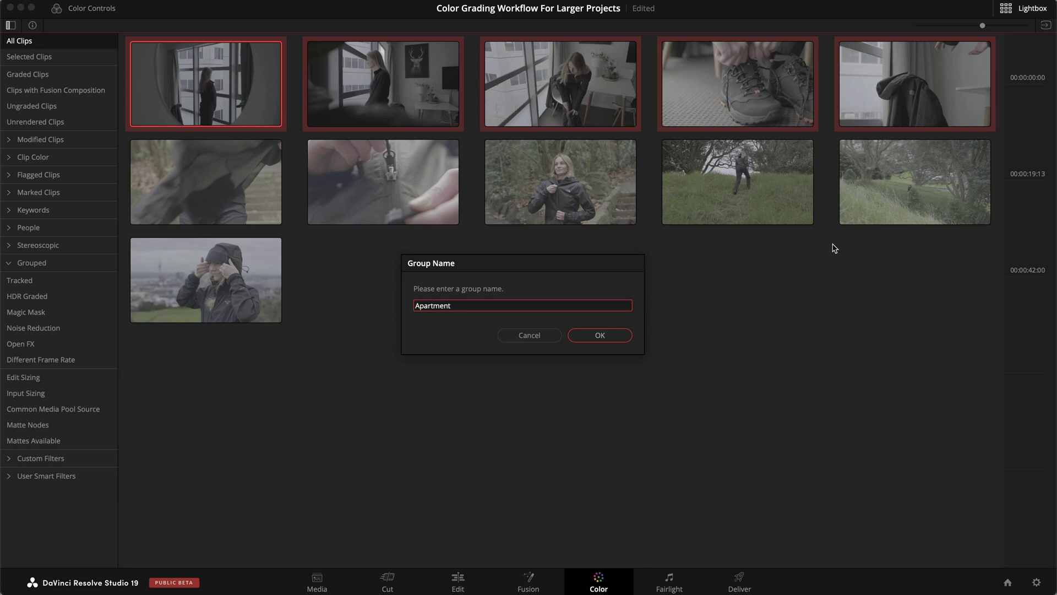
click(600, 336)
Add the six outdoor clips in the second and third rows to a new group named "Hike"
click(248, 160)
shift+click(253, 284)
right_click(252, 284)
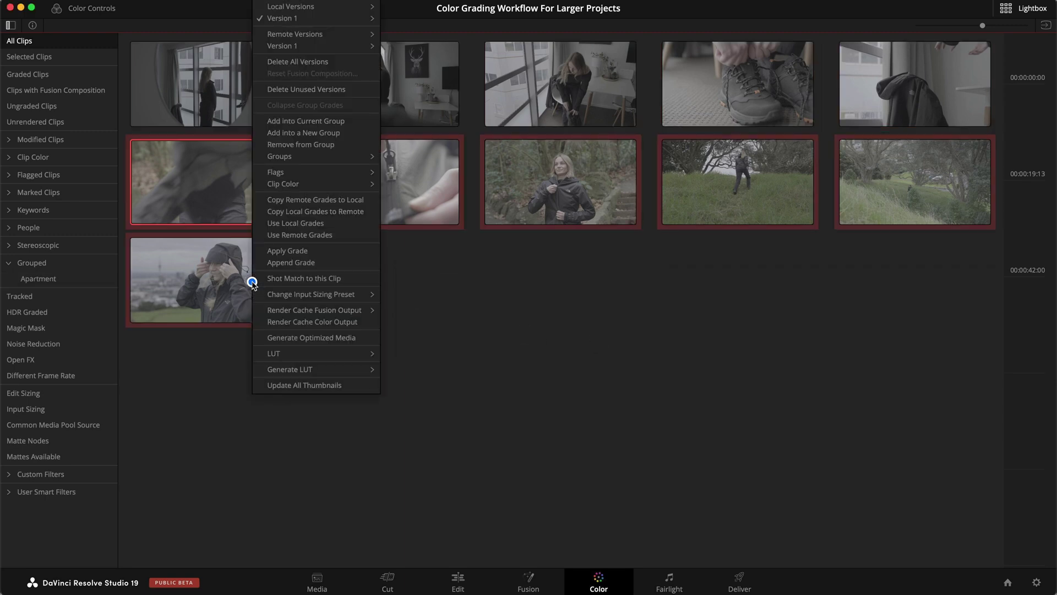
click(317, 136)
text(Hk)
key(BackSpace)
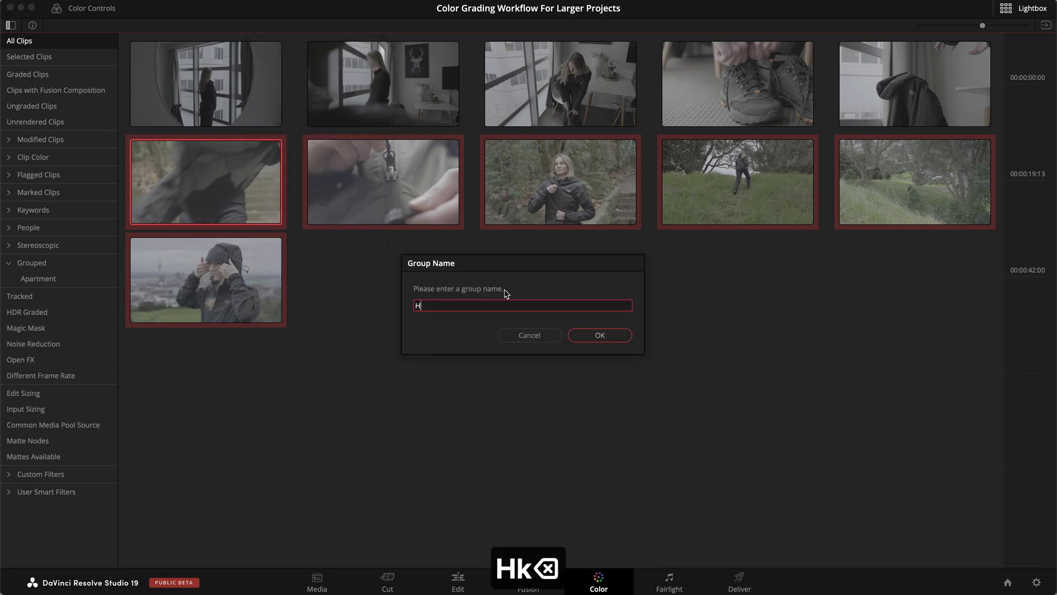
text(ike)
key(Return)
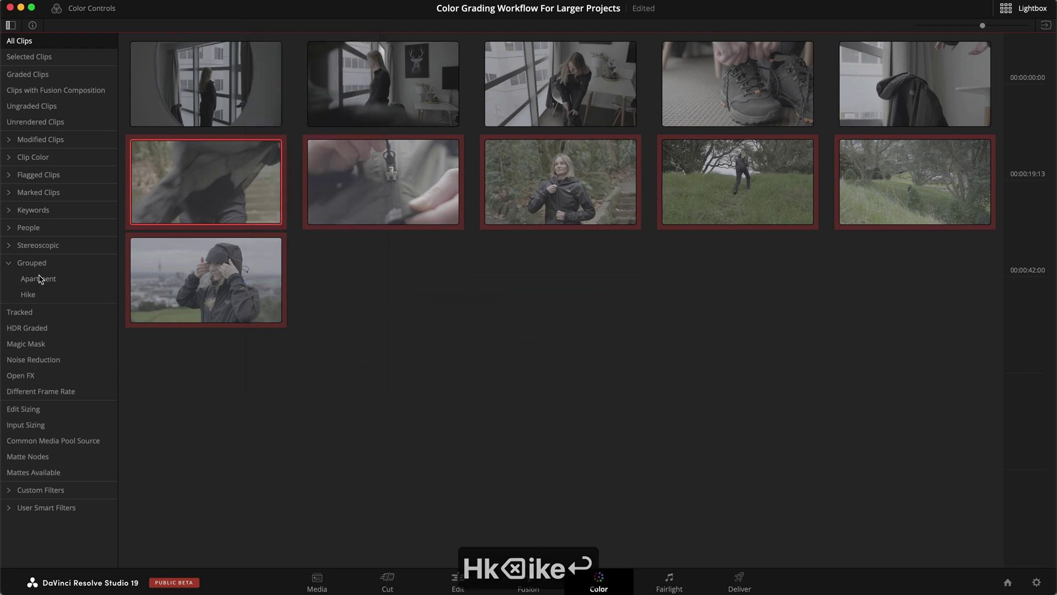
Review the clips in the Apartment and Hike groups, select the third Hike clip, and switch between the Lightbox and the node view
click(33, 279)
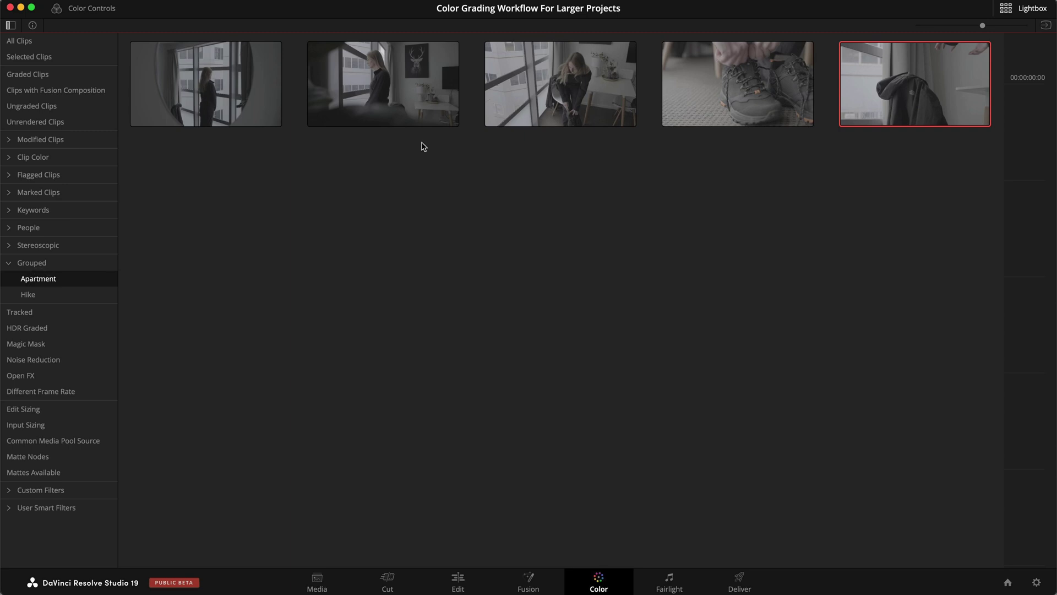
click(34, 294)
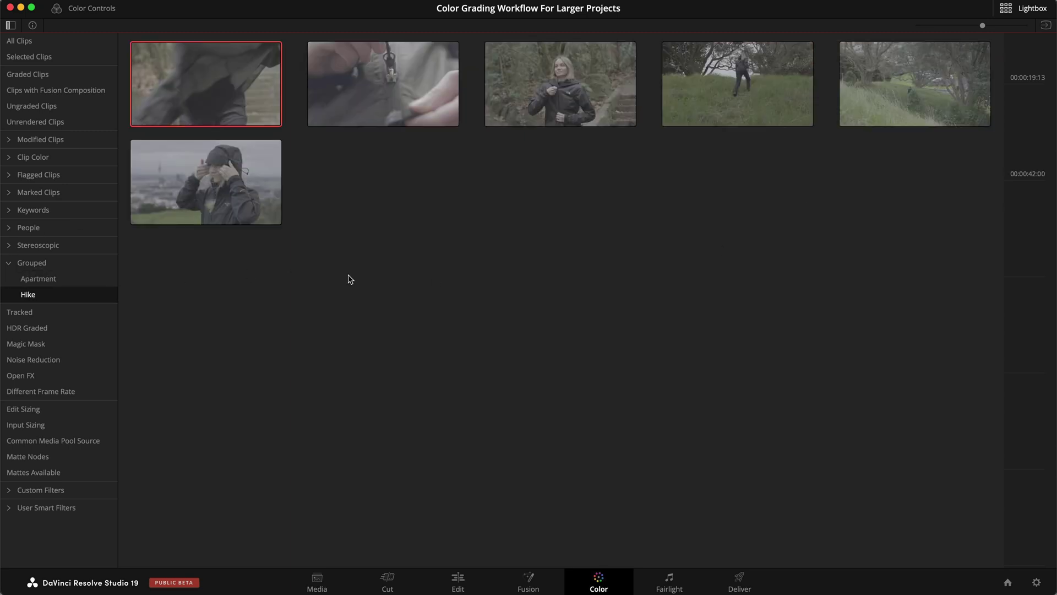
click(1025, 9)
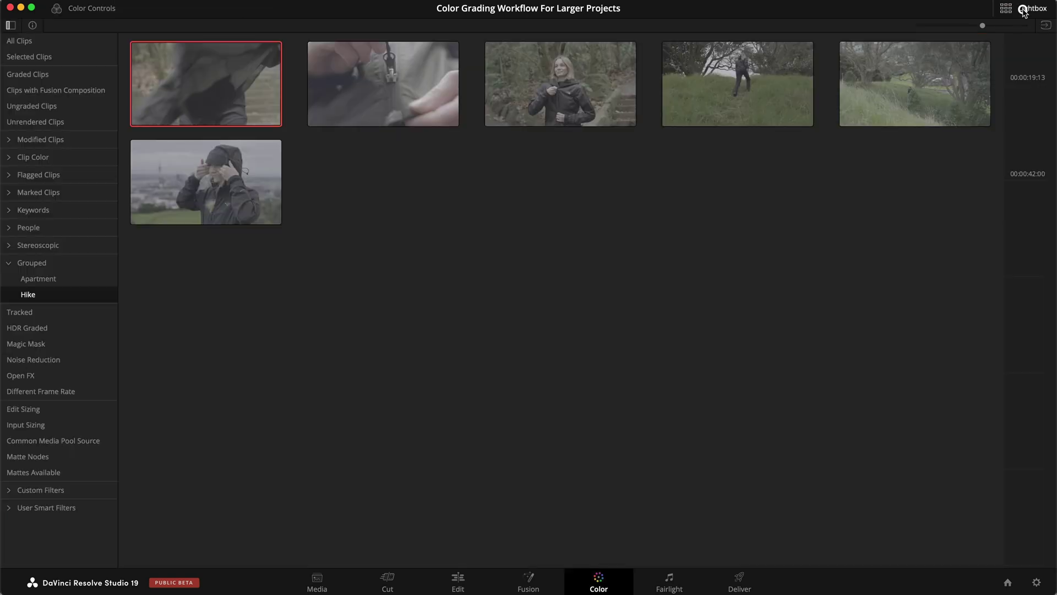
key(ctrl+shift+l)
click(547, 100)
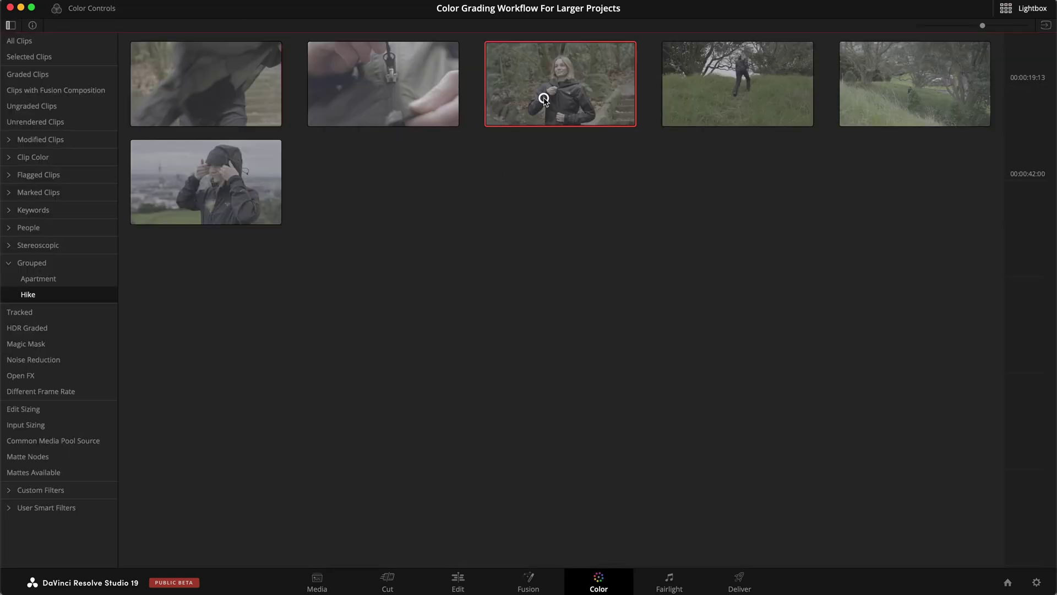
click(1024, 8)
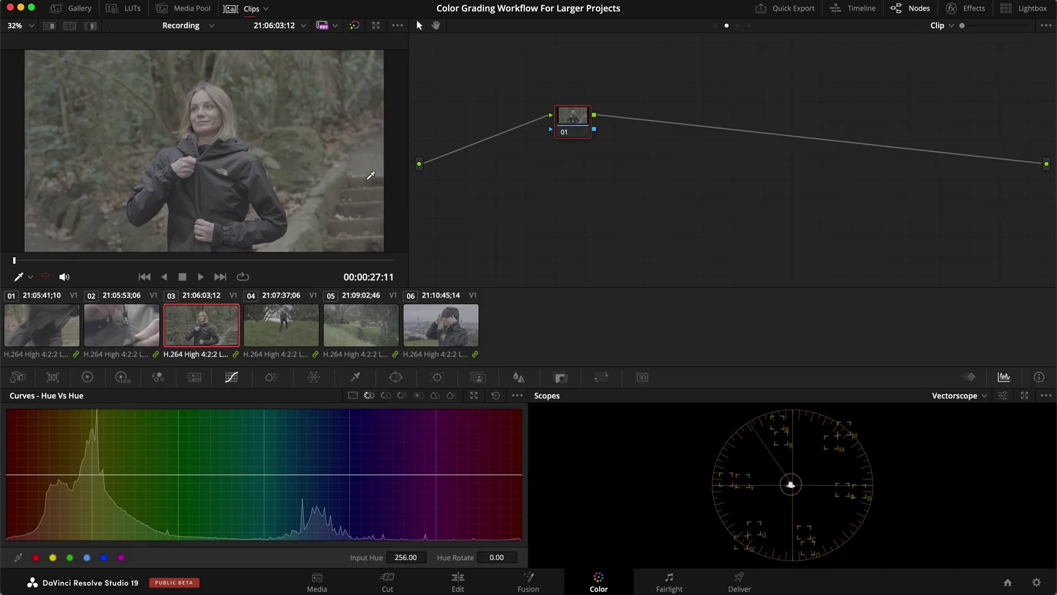
click(1027, 7)
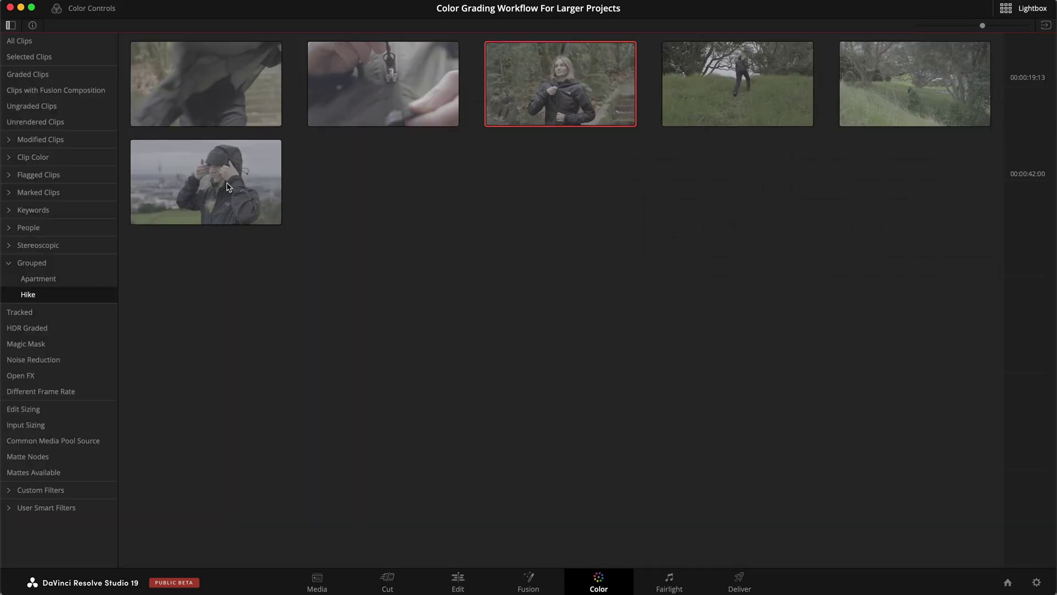
Filter the clip thumbnails by the Apartment group and by the Hike group, and return to All Clips
click(258, 8)
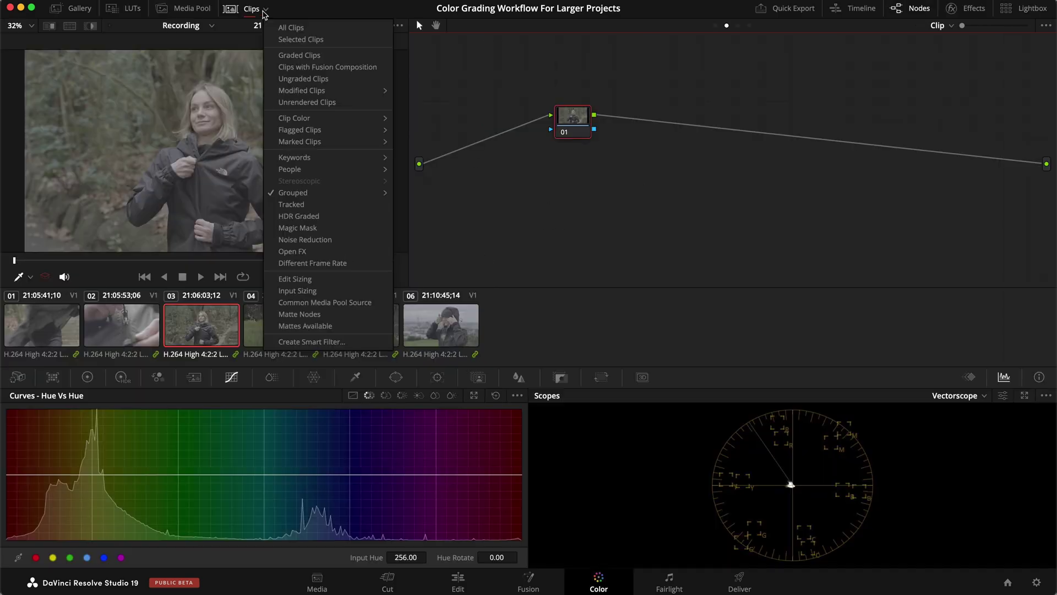
click(284, 28)
click(261, 8)
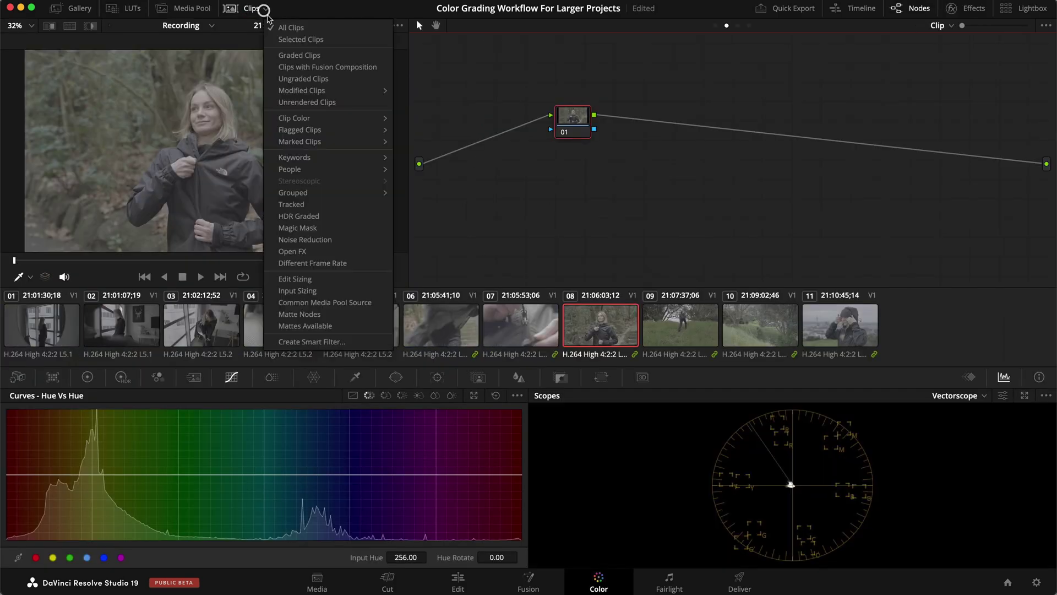
mouse_move(345, 196)
click(427, 204)
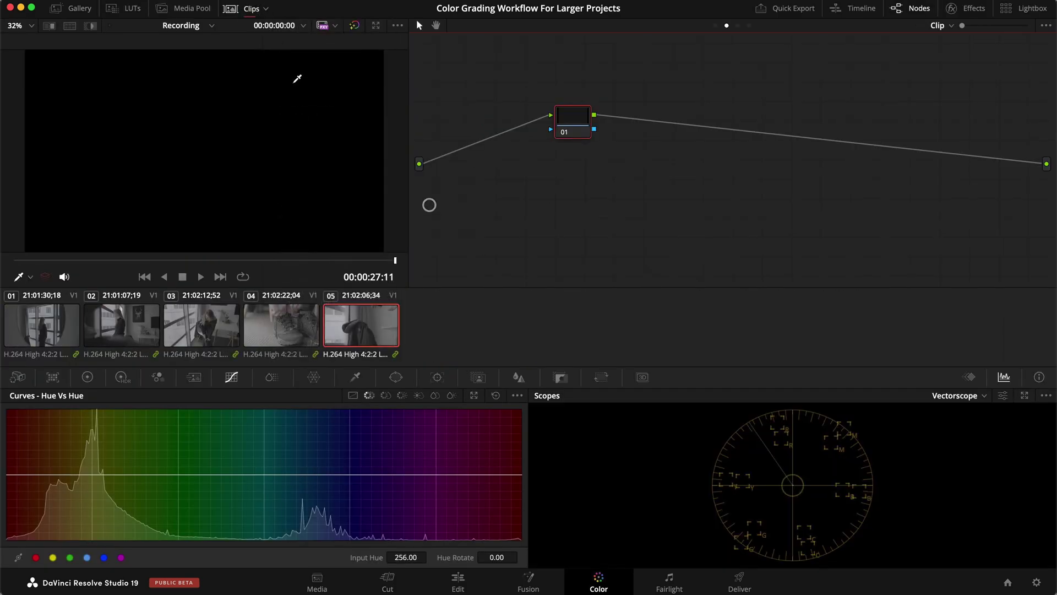
click(266, 8)
mouse_move(341, 193)
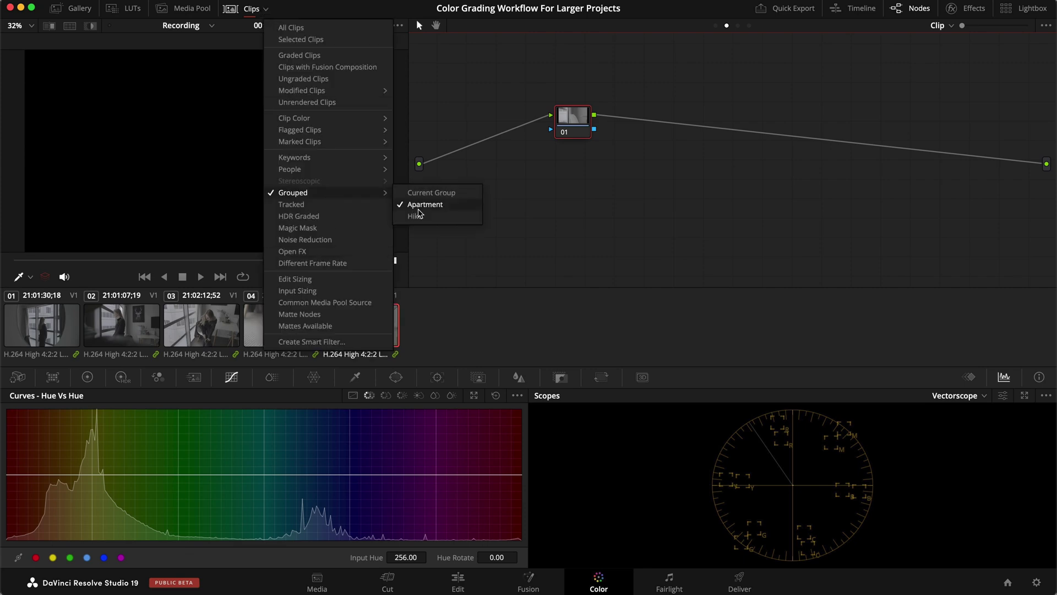
click(418, 216)
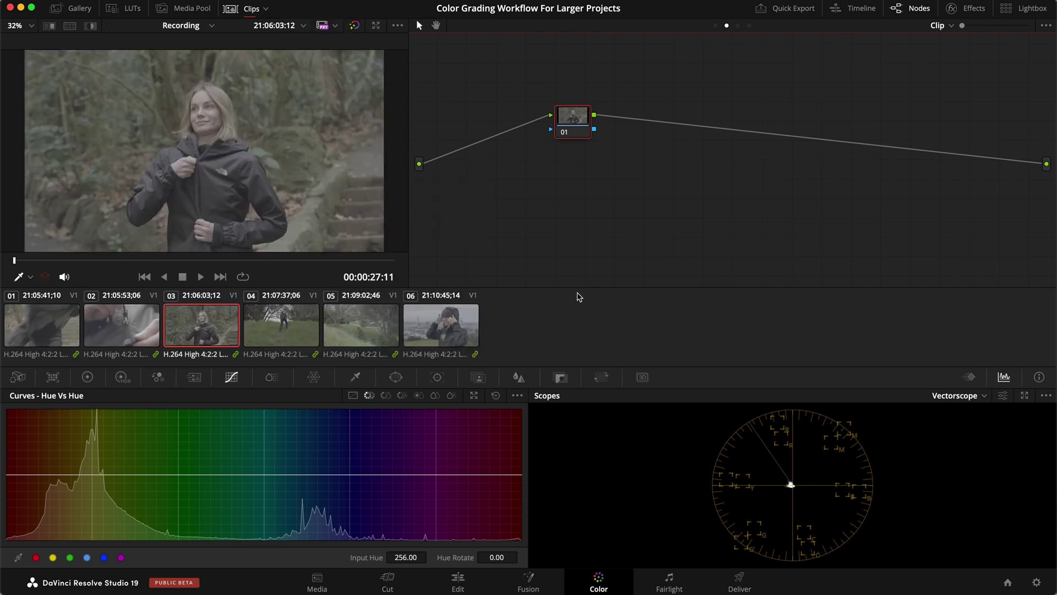
click(266, 8)
click(297, 26)
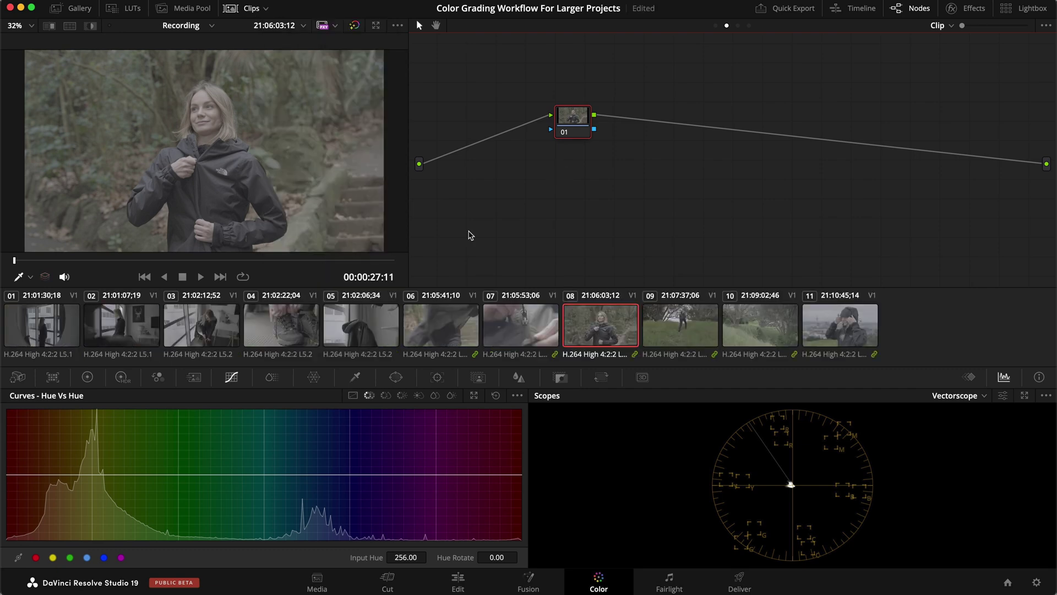
Go to the first Apartment clip and switch the node graph to Group Pre-Clip level
click(368, 333)
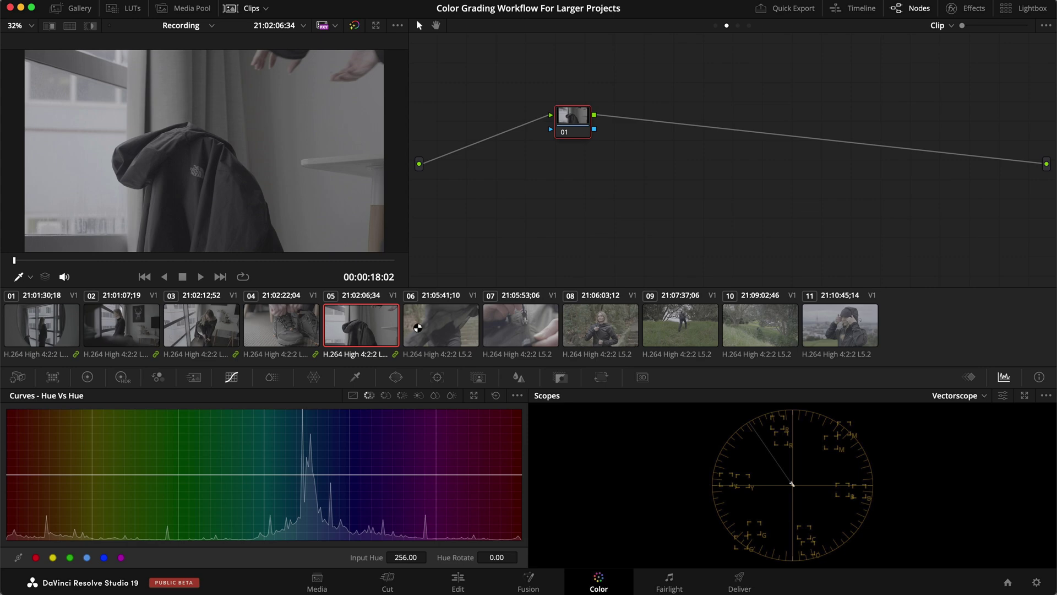
key(Home)
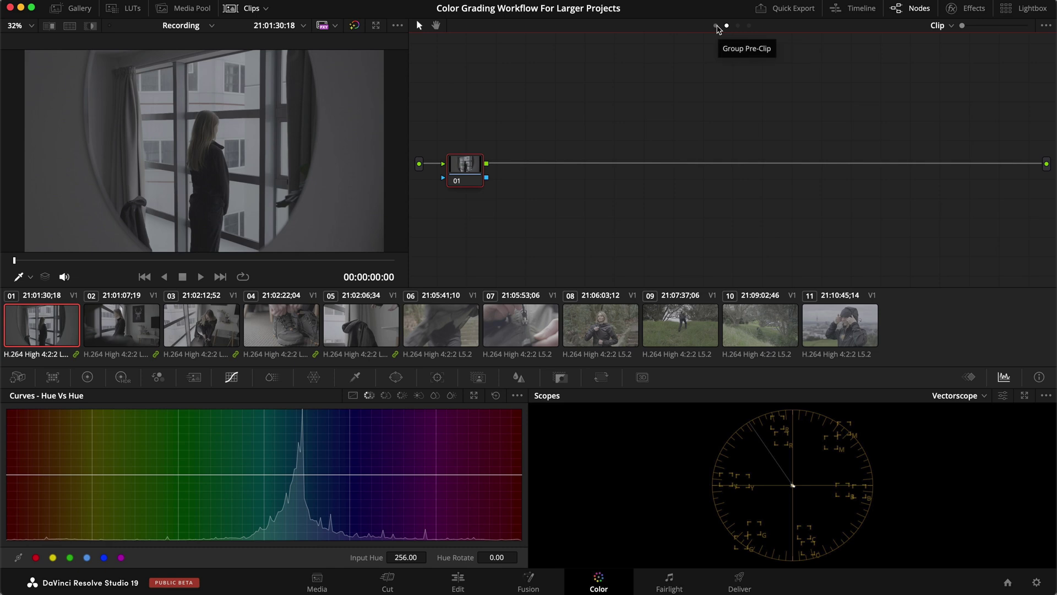
click(944, 26)
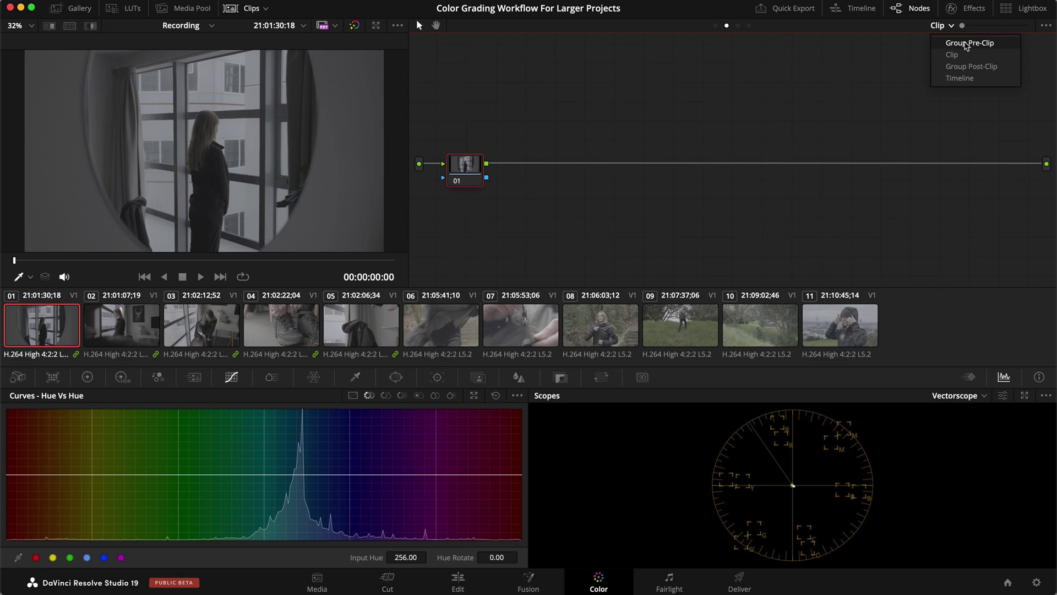
click(819, 90)
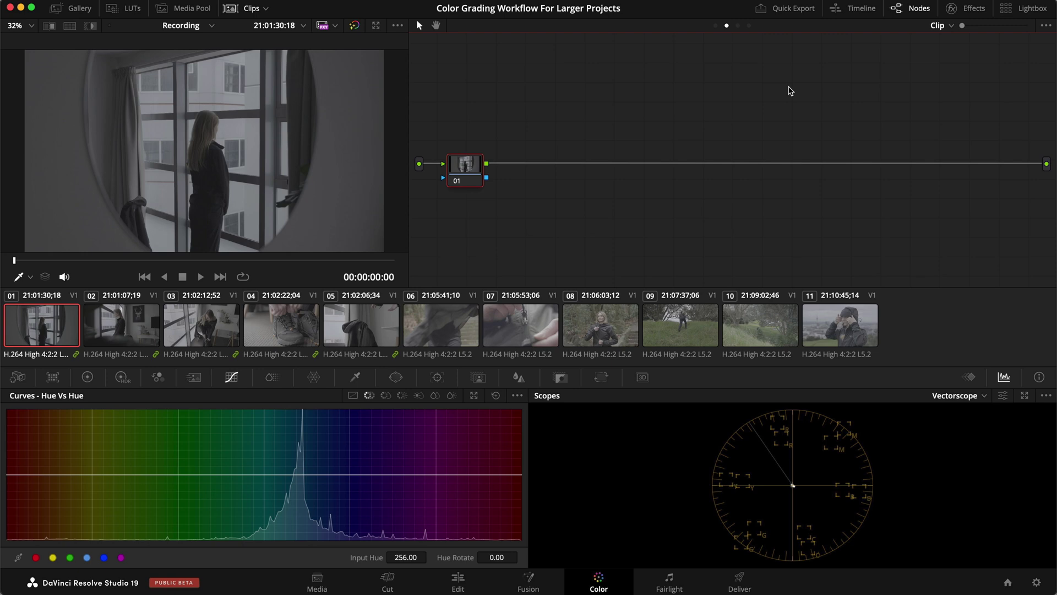
click(942, 25)
click(942, 41)
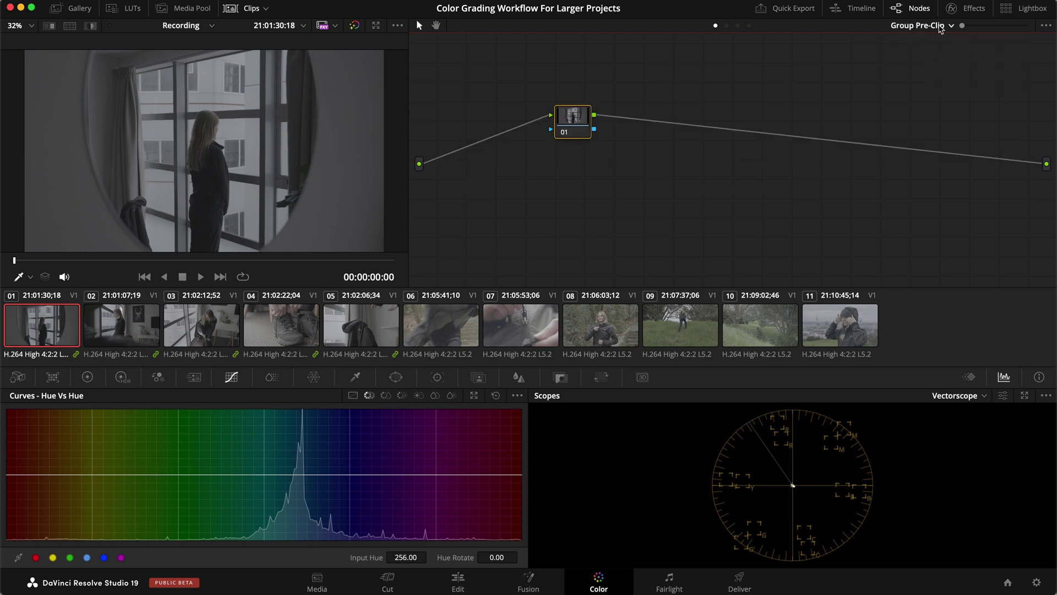
Move the Group Pre-Clip node beside the graph's source, label it LOG-DWG and apply a Color Space Transform to it
drag(570, 123, 471, 179)
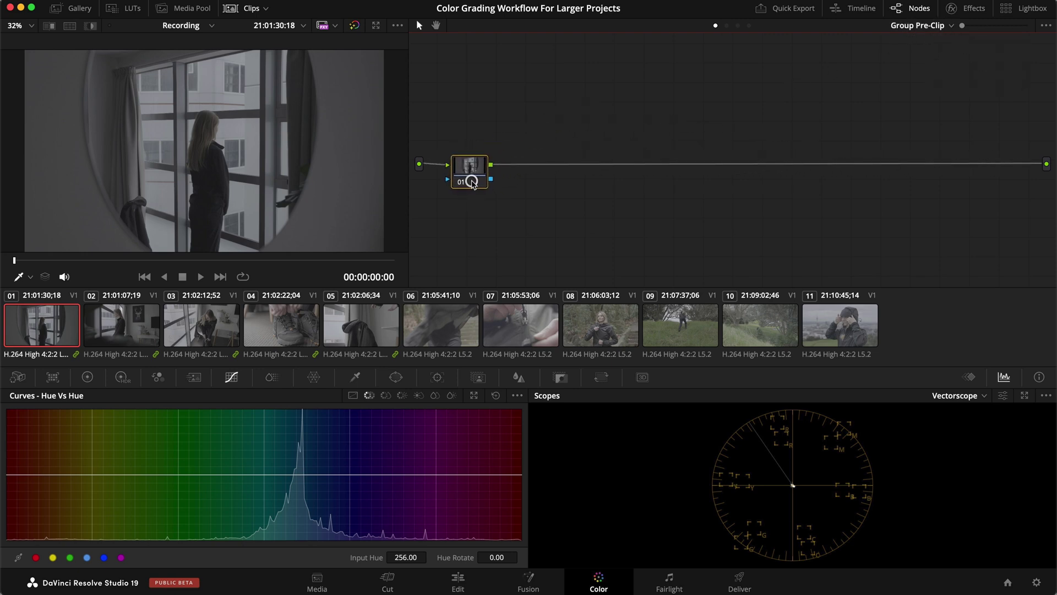
text(rLOG-DWG)
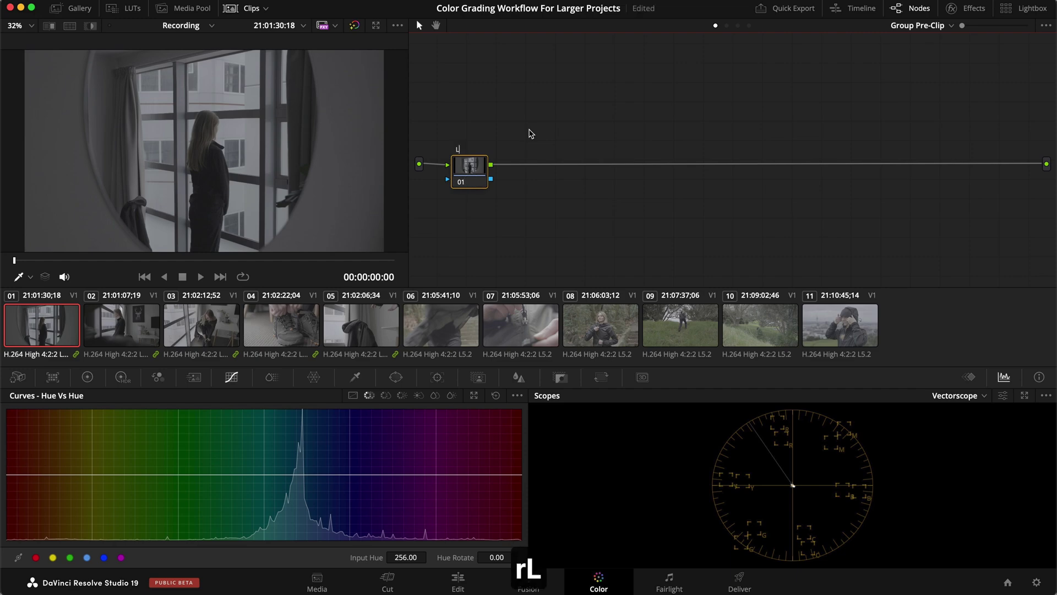
key(Return)
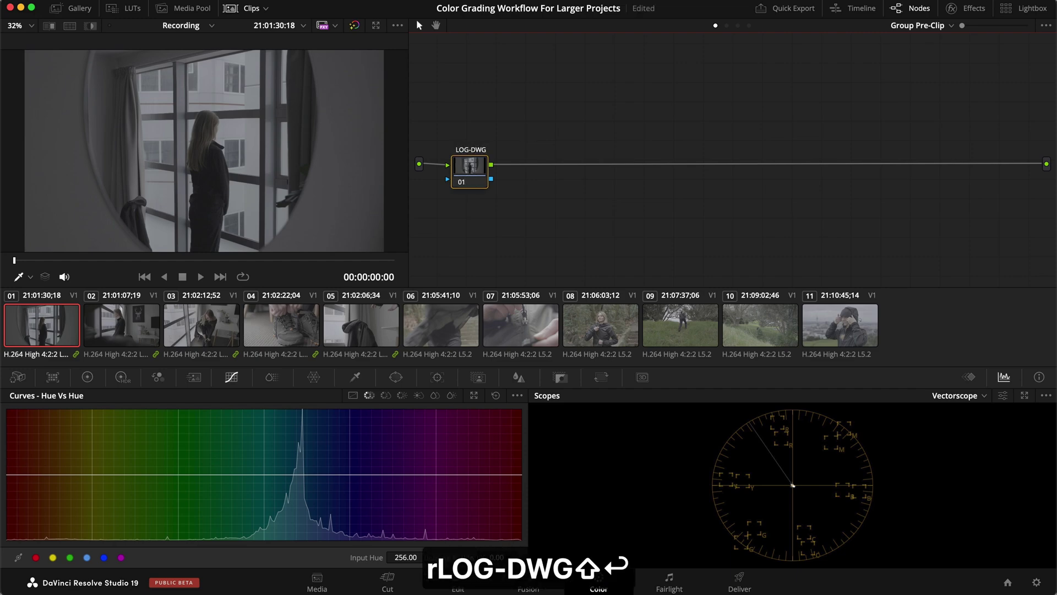
click(975, 12)
scroll(925, 242, down, 2)
drag(925, 238, 424, 168)
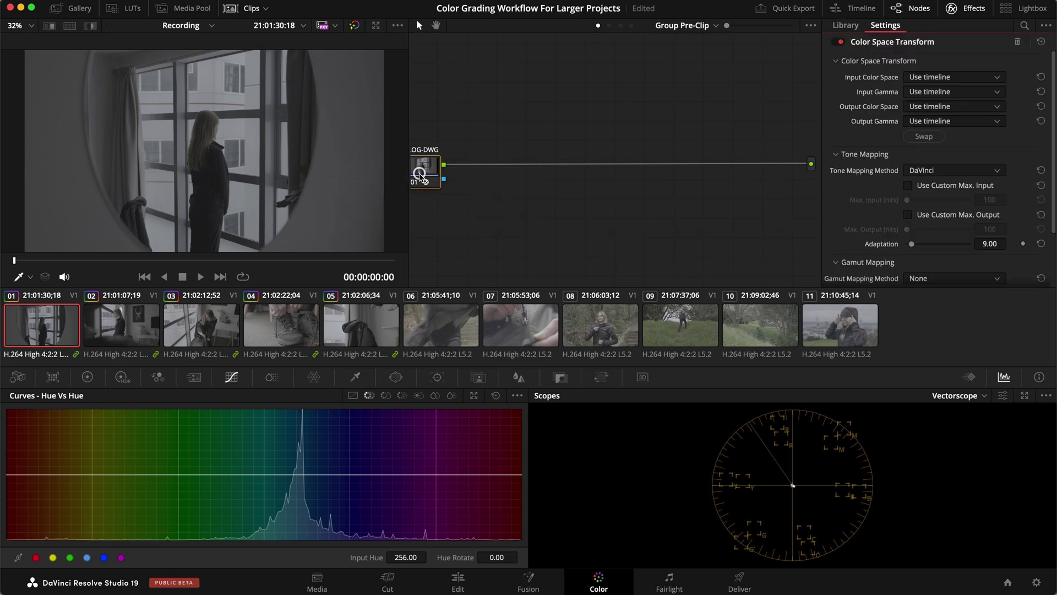
Set the LOG-DWG transform's input color space to Sony S-Gamut3.Cine and its input gamma to Sony S-Log3
click(917, 78)
key(s)
key(Down)
key(Down)
key(Down)
key(Return)
click(922, 92)
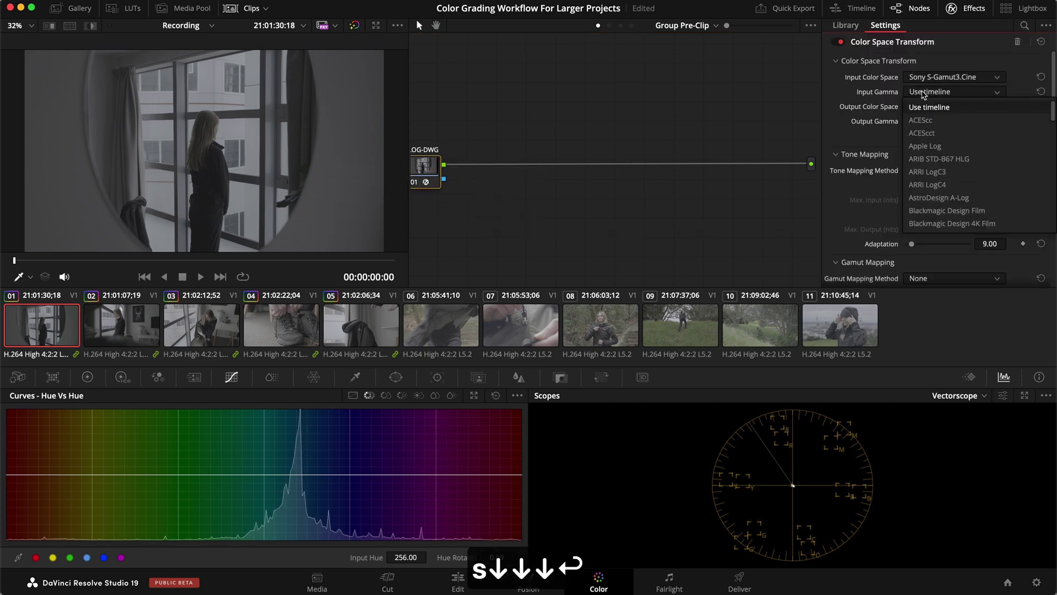
key(s)
key(Down)
key(Down)
key(Down)
key(Up)
key(Return)
Set the LOG-DWG transform's output to DaVinci Wide Gamut with DaVinci Intermediate gamma, and close the effect settings
click(930, 107)
key(d)
key(Return)
click(931, 121)
key(d)
key(Return)
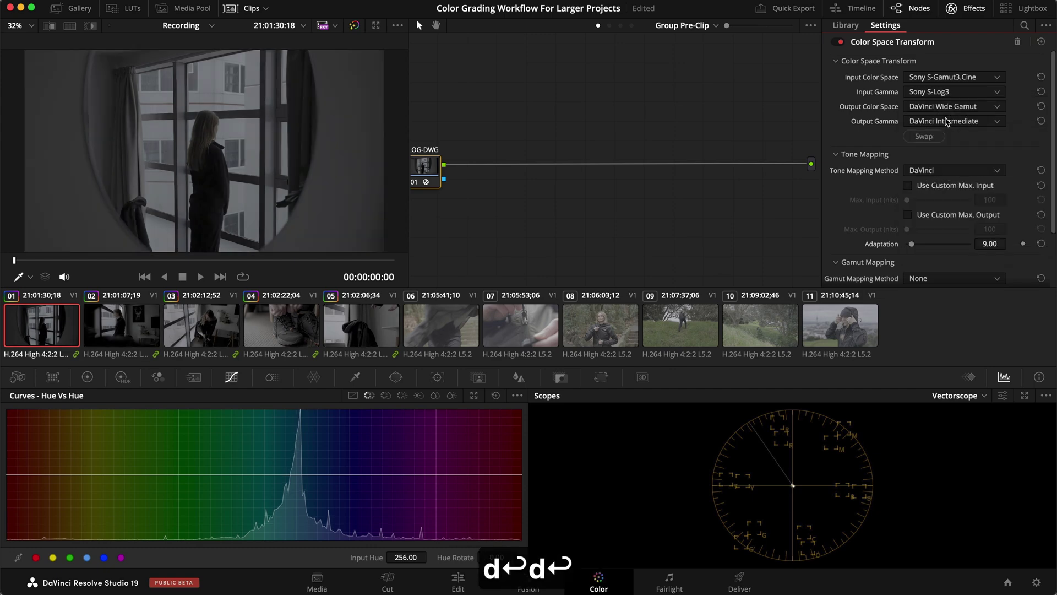
click(968, 5)
At Group Post-Clip level, move the node beside the source, label it DWG-REC and apply a Color Space Transform to it
click(738, 26)
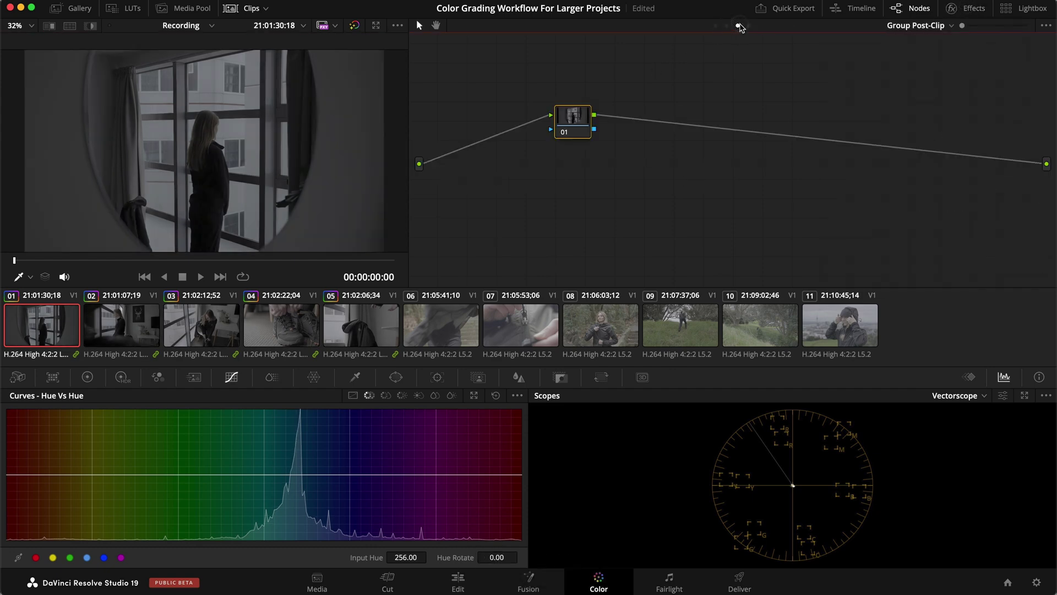
drag(563, 130, 468, 171)
text(rDWG-)
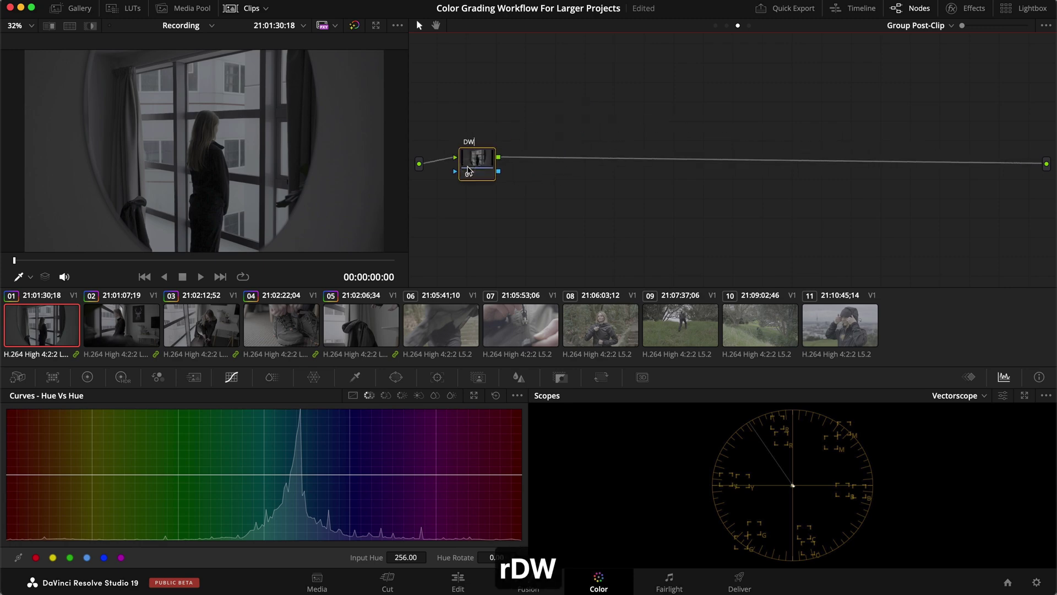
text(REC)
key(Return)
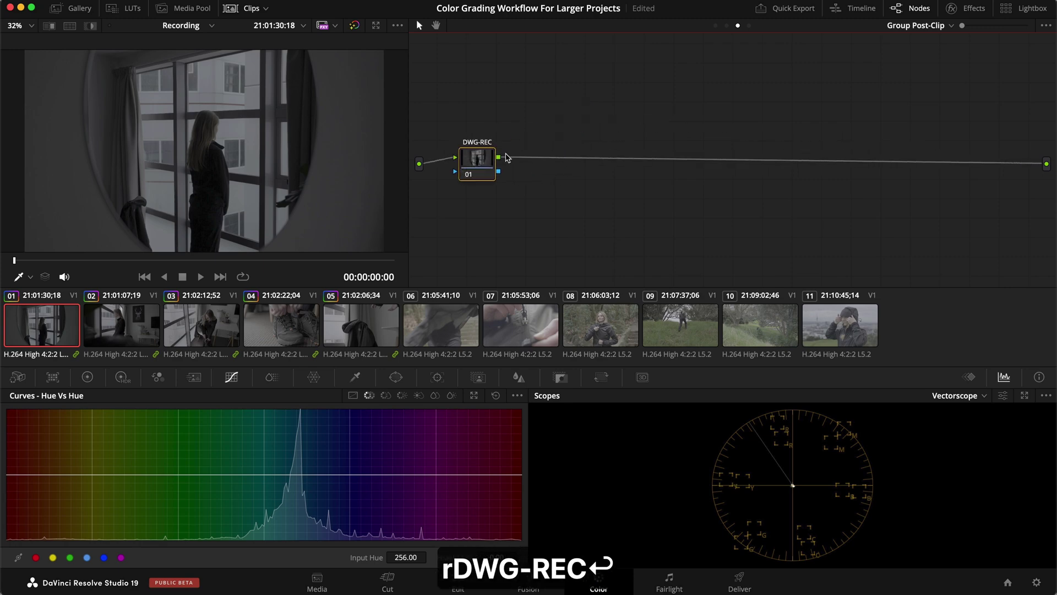
click(961, 8)
drag(913, 242, 430, 163)
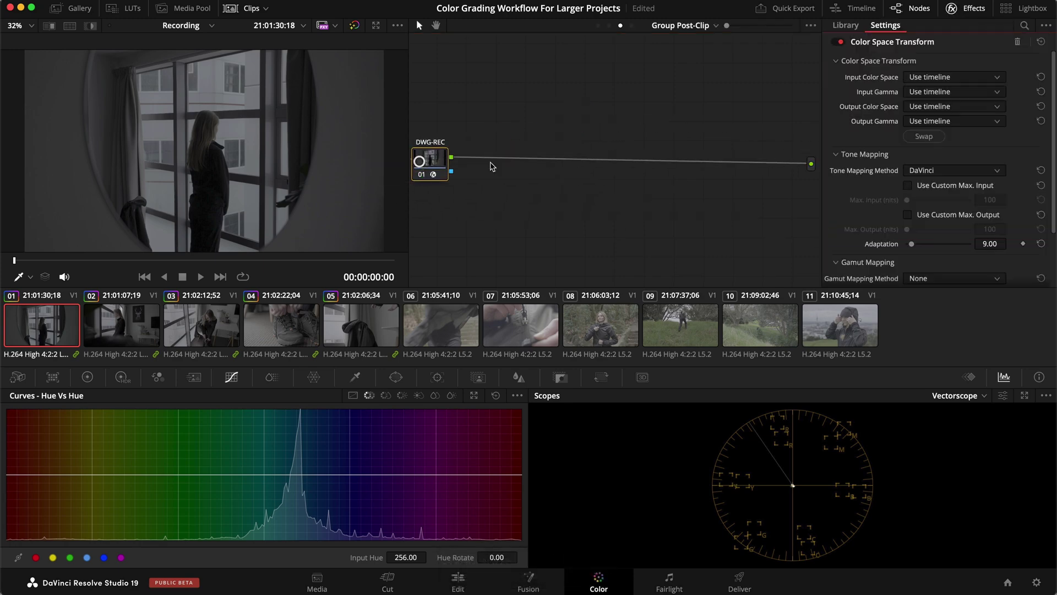
Set the DWG-REC transform's input color space to DaVinci Wide Gamut and its input gamma to DaVinci Intermediate
click(930, 77)
key(d)
key(Return)
click(933, 92)
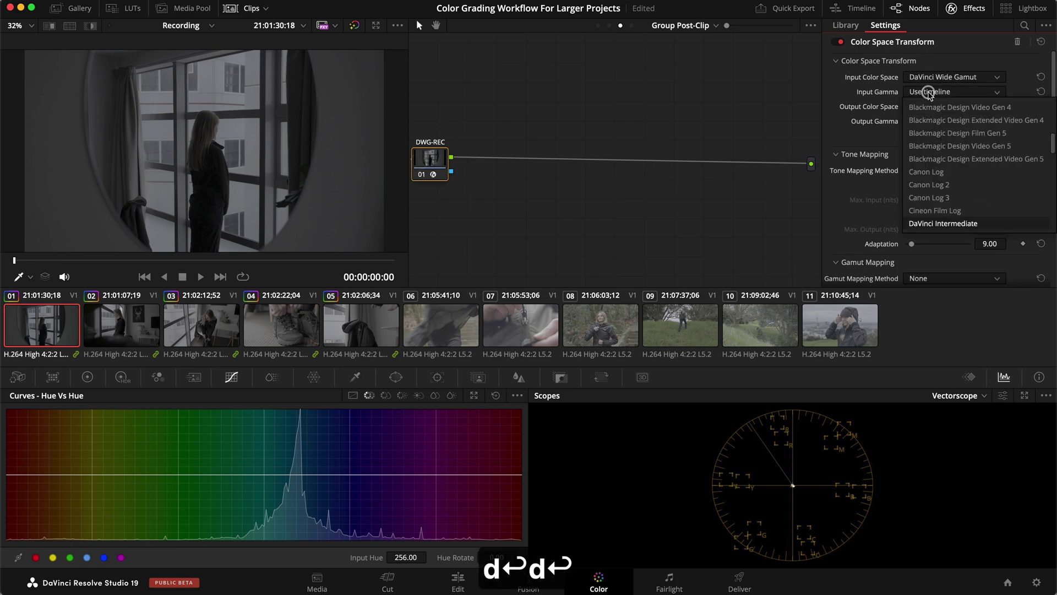
key(d)
key(Return)
Set the DWG-REC transform's output color space and output gamma for the REC conversion, and close the effect settings
click(935, 105)
key(r)
key(Return)
click(941, 122)
key(g)
key(Down)
key(Return)
click(967, 8)
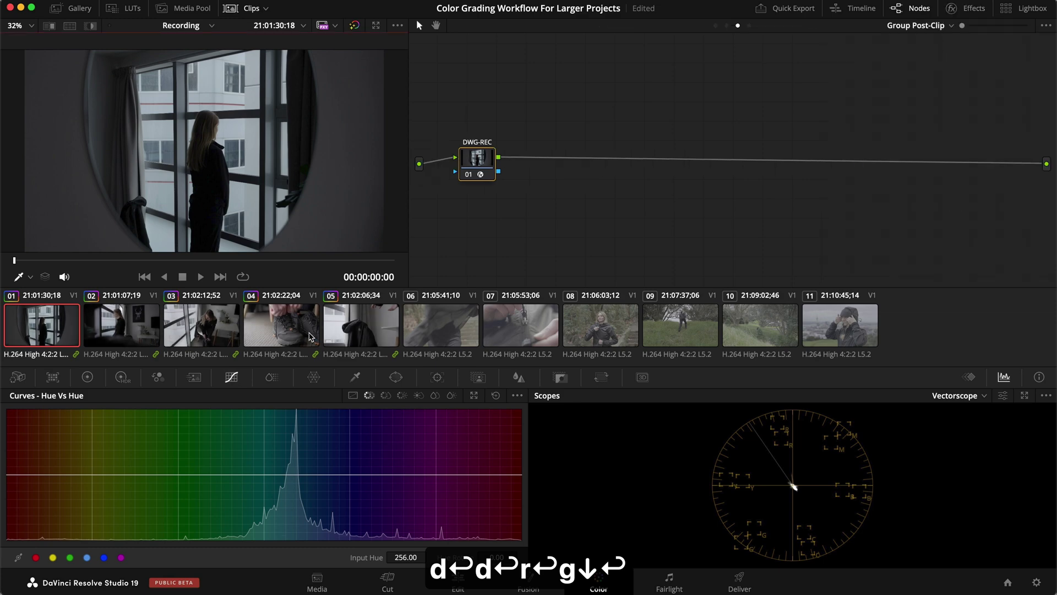
Go through the five Apartment clips to check the group transform, comparing the third clip with the DWG-REC node off and on
click(286, 333)
click(355, 331)
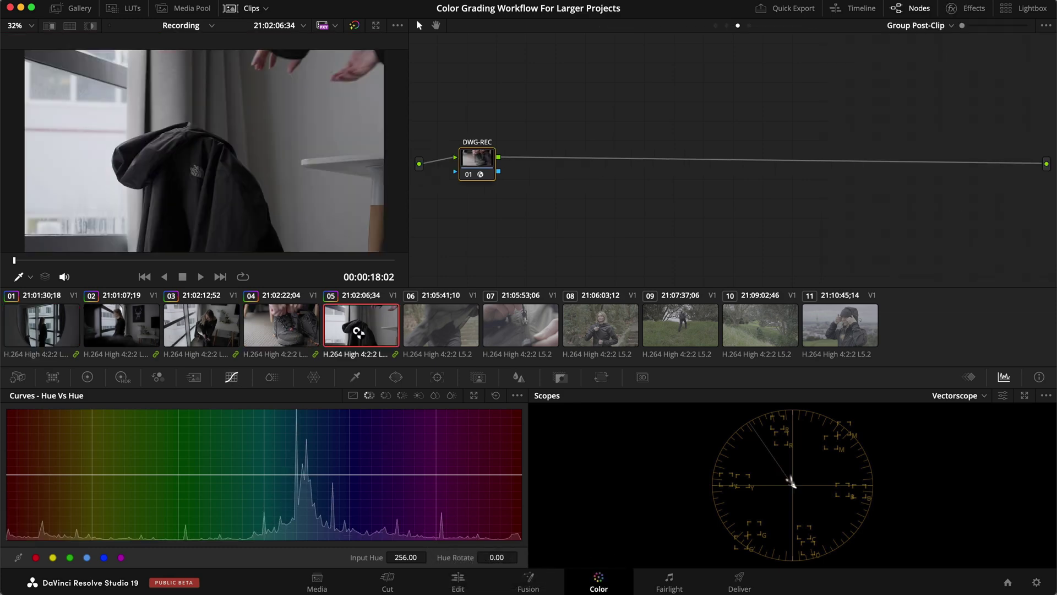
click(299, 325)
click(198, 325)
click(134, 325)
click(70, 322)
click(130, 322)
click(216, 322)
key(super+d)
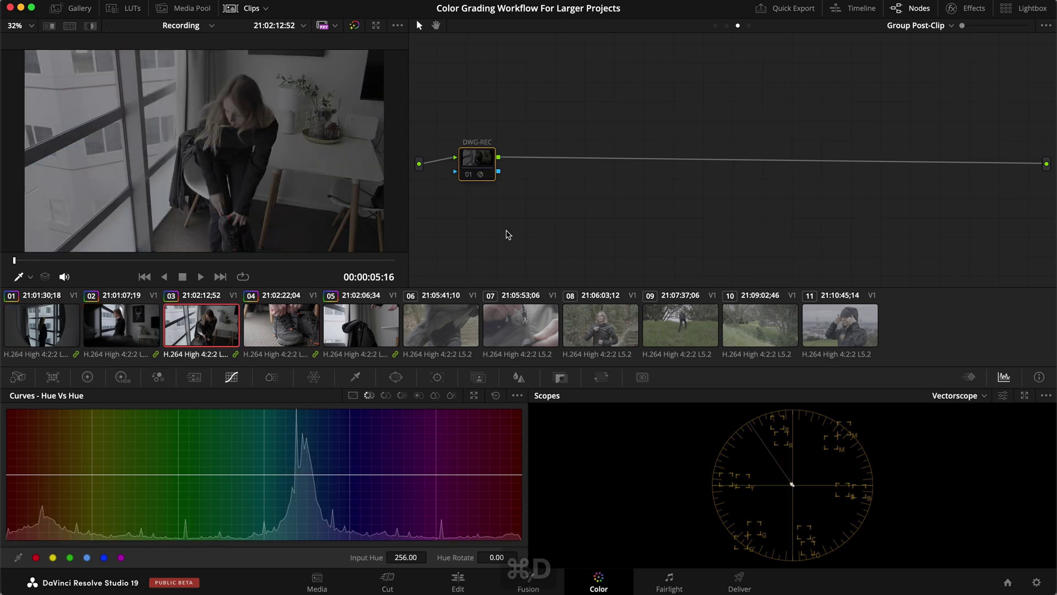
key(super+d)
click(292, 329)
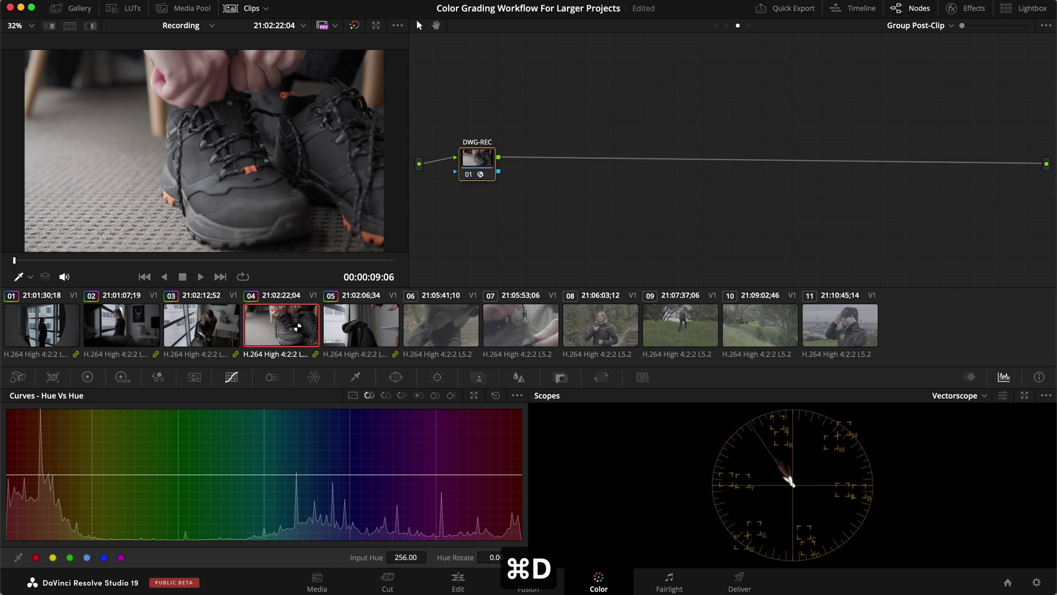
Save the project, switch to Group Pre-Clip level and copy the LOG-DWG node from the fifth clip to the Hike group's first clip
key(super+s)
click(587, 326)
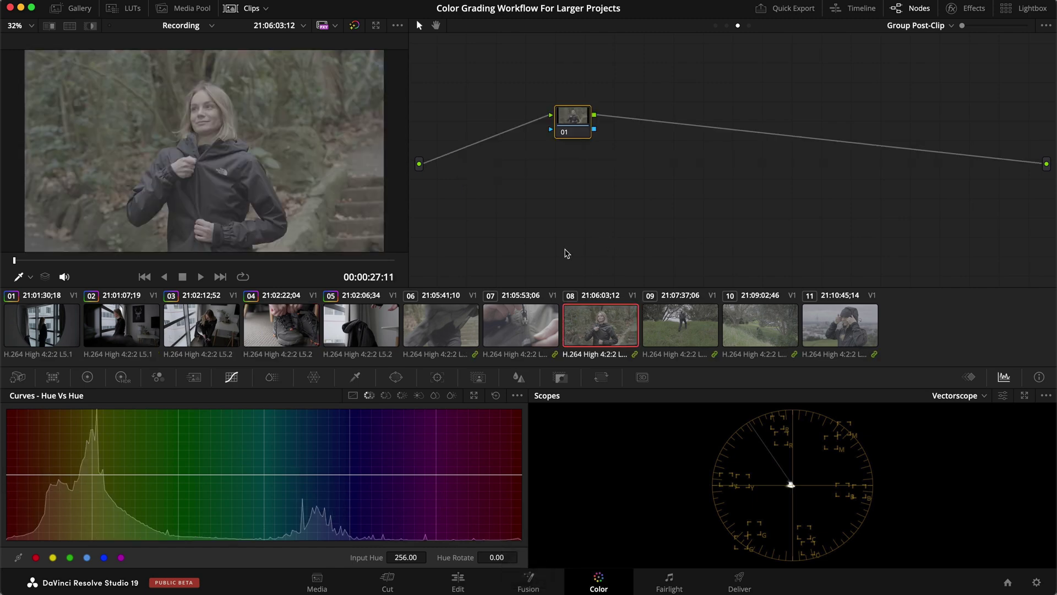
click(715, 26)
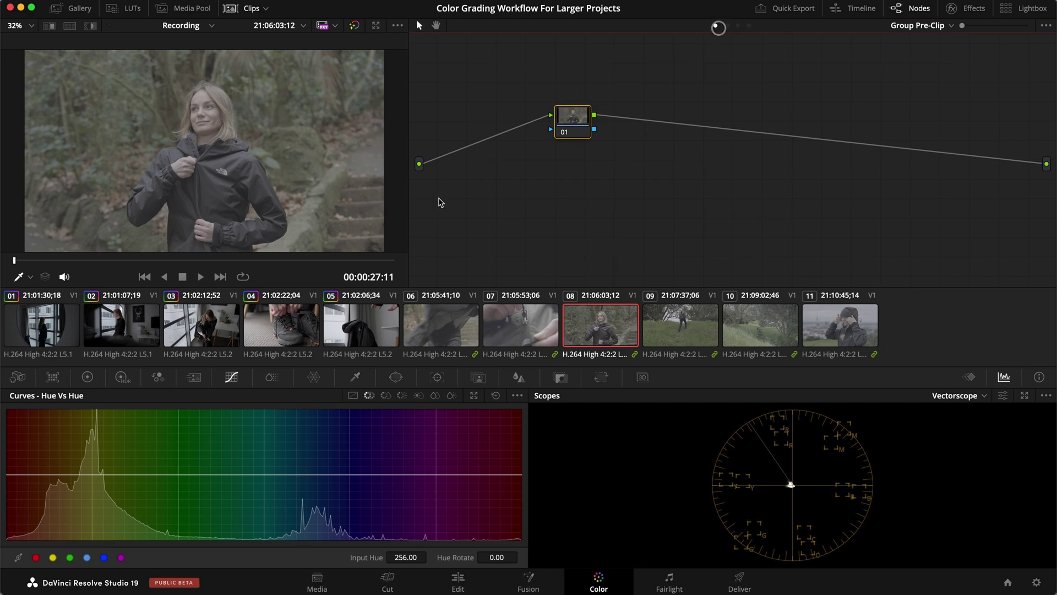
click(364, 328)
key(super+c)
click(428, 330)
key(super+v)
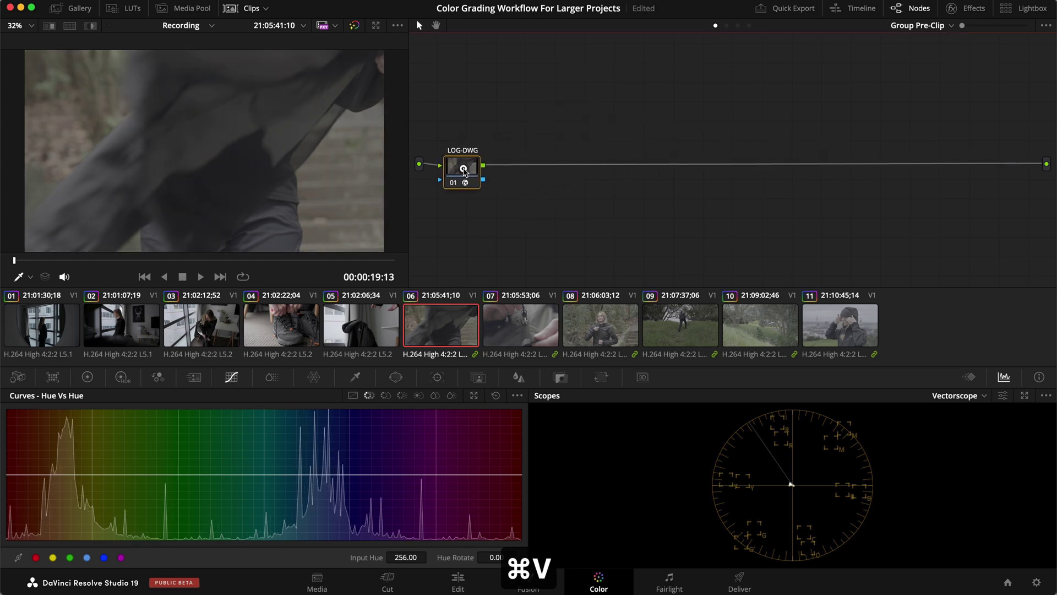
At Group Post-Clip level, copy the DWG-REC node from the fifth clip to the Hike group's first clip
click(355, 329)
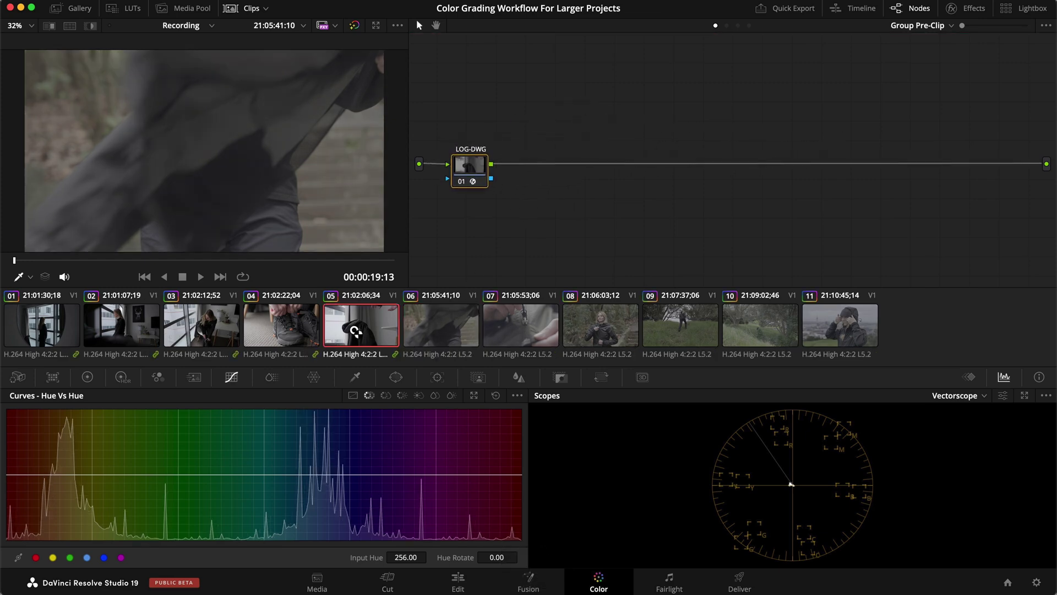
click(738, 26)
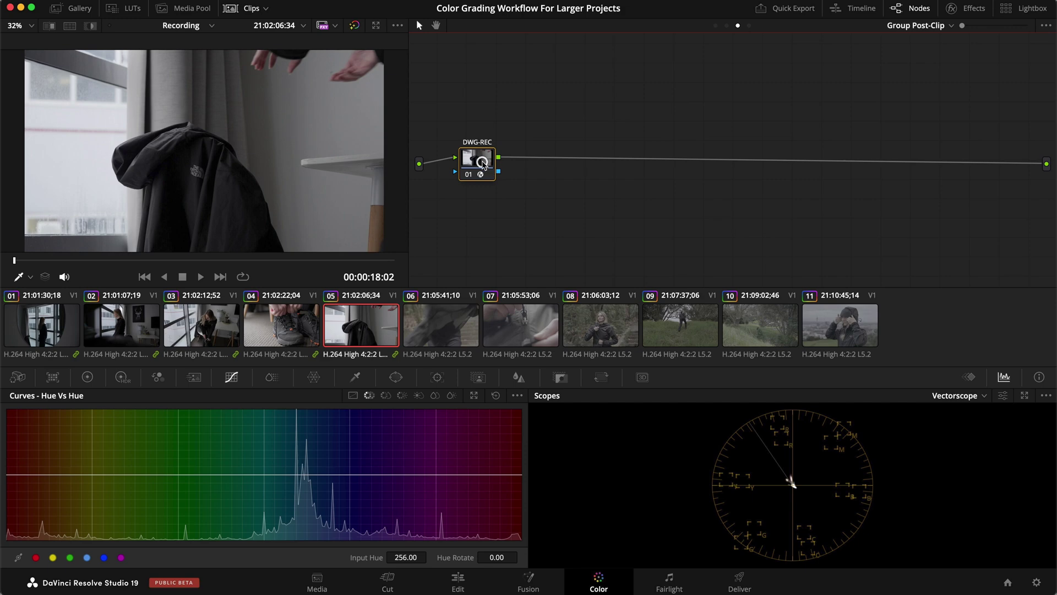
key(super+c)
click(449, 335)
key(super+v)
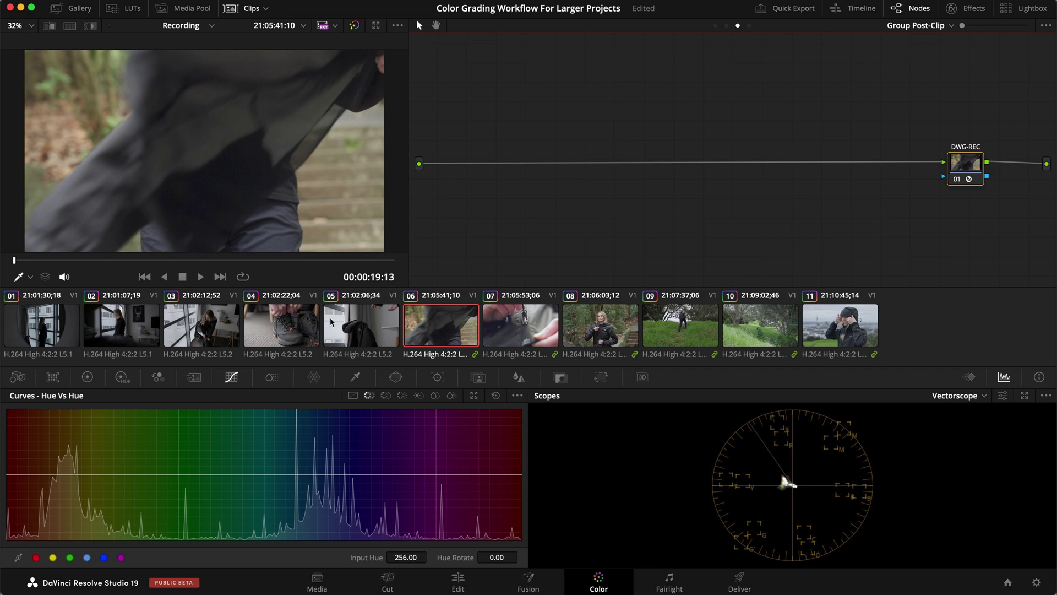
Compare the LOG-DWG Color Space Transform settings of the fifth Apartment clip with those of the eighth clip
click(321, 335)
click(715, 25)
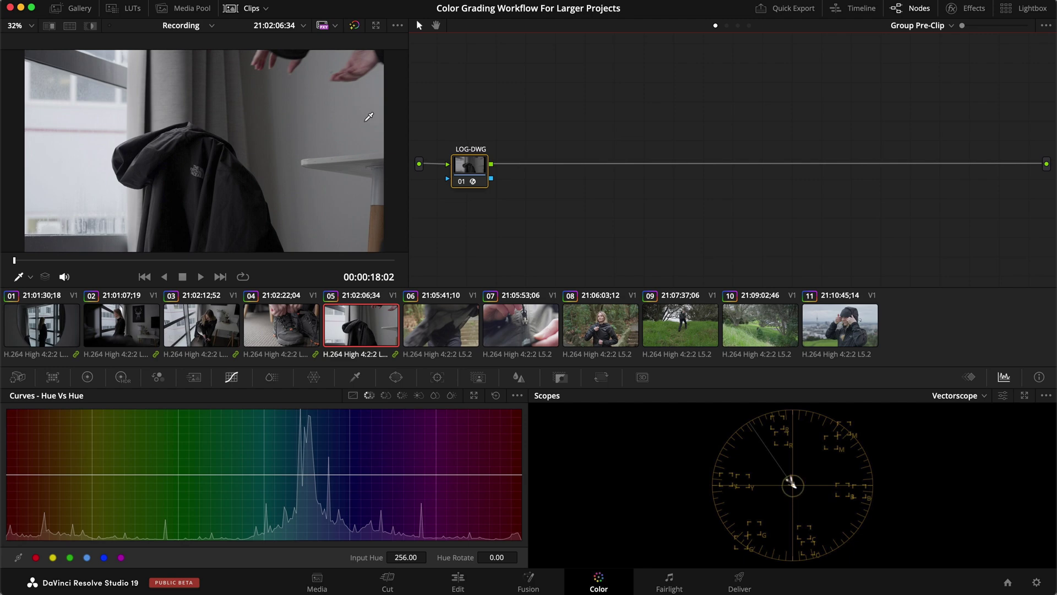
click(991, 8)
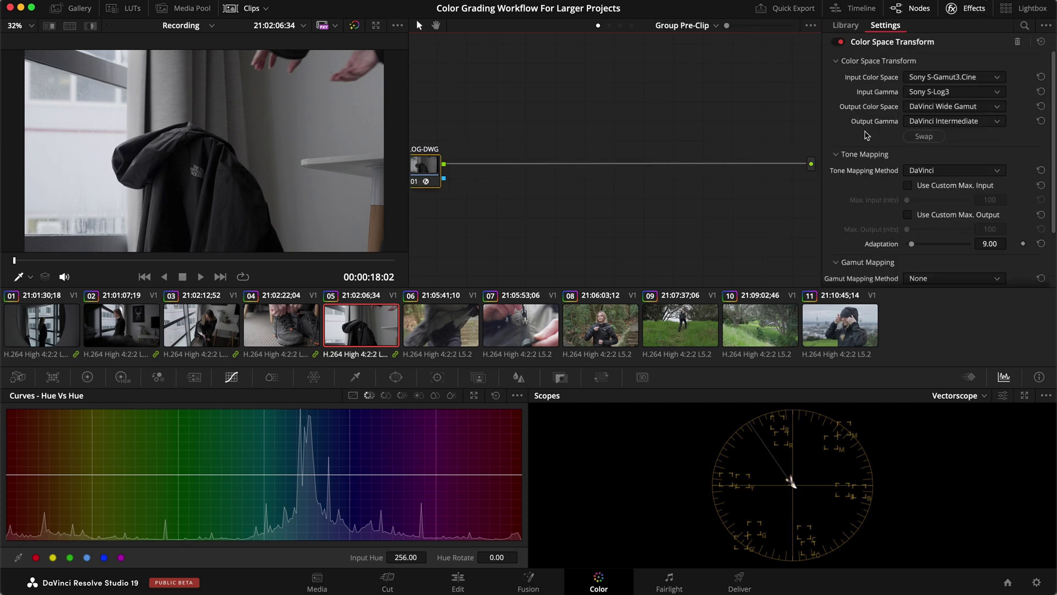
click(599, 329)
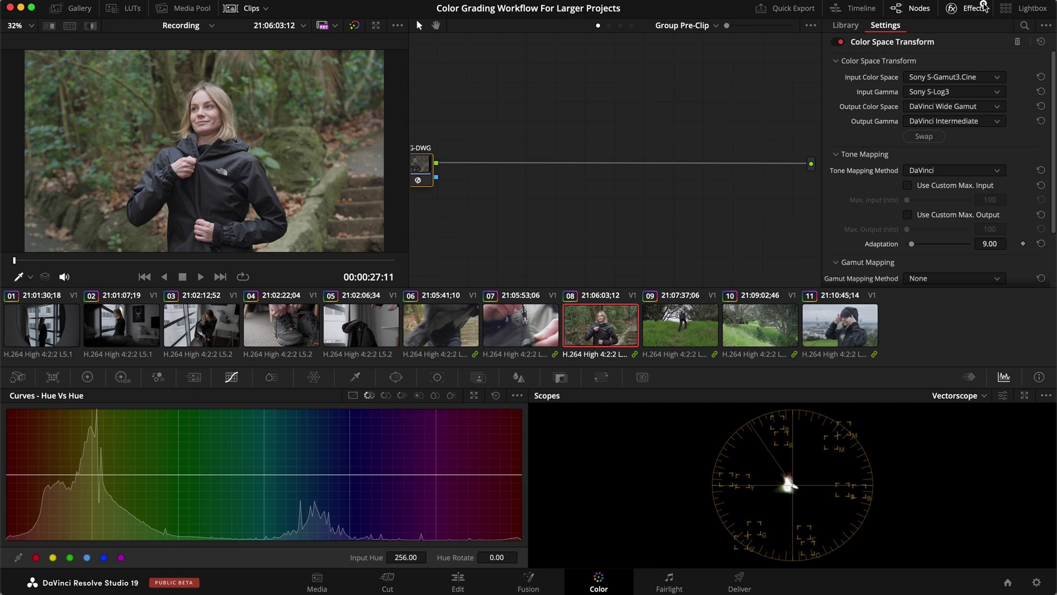
click(967, 8)
At Clip level, go to a frame of the second clip that shows the woman at the window and add two serial nodes
click(286, 329)
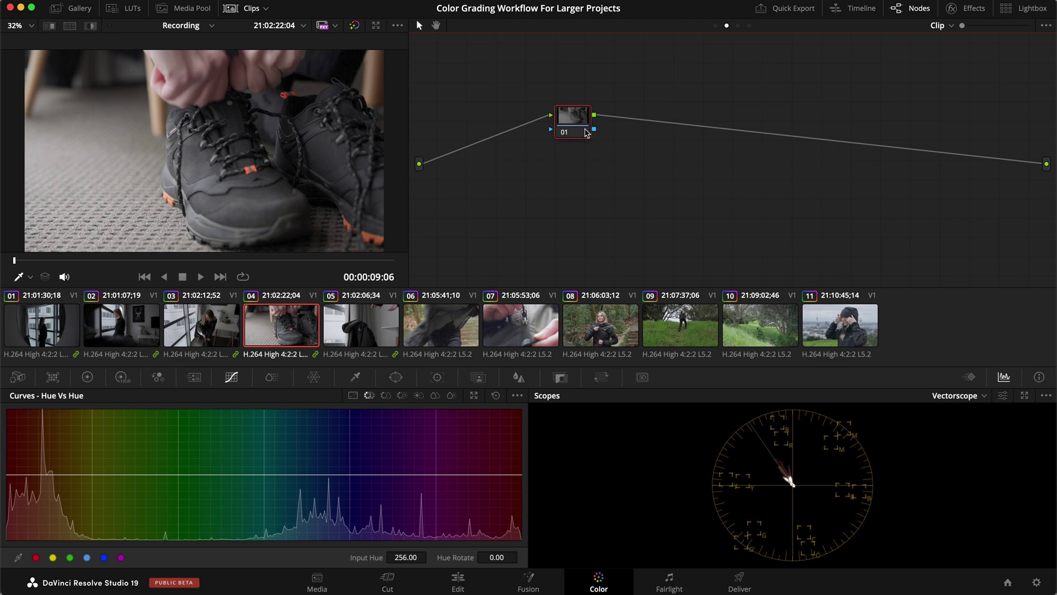
drag(567, 130, 457, 175)
click(149, 330)
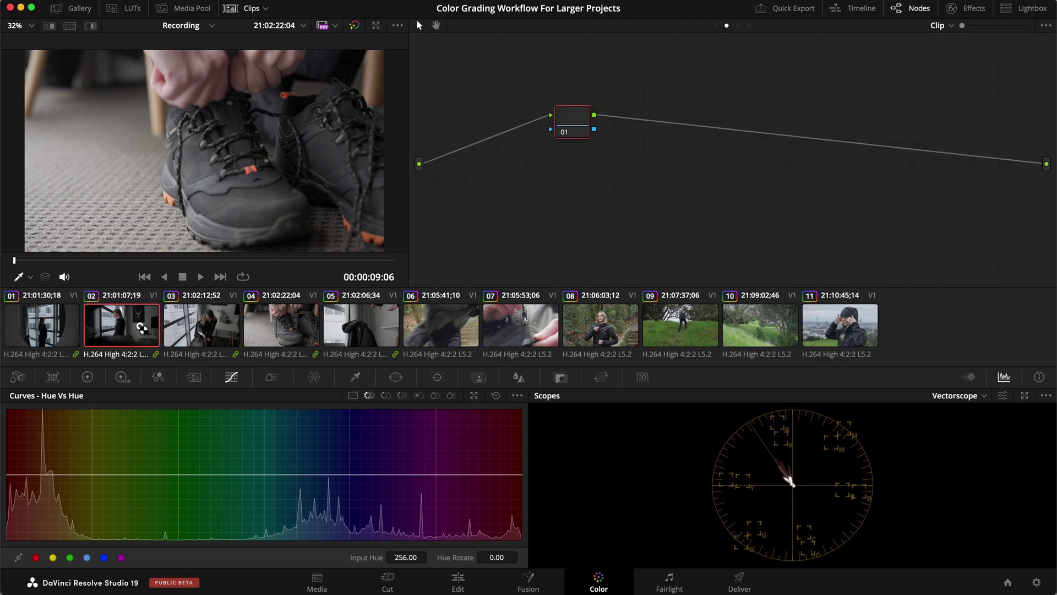
click(115, 261)
drag(115, 261, 104, 261)
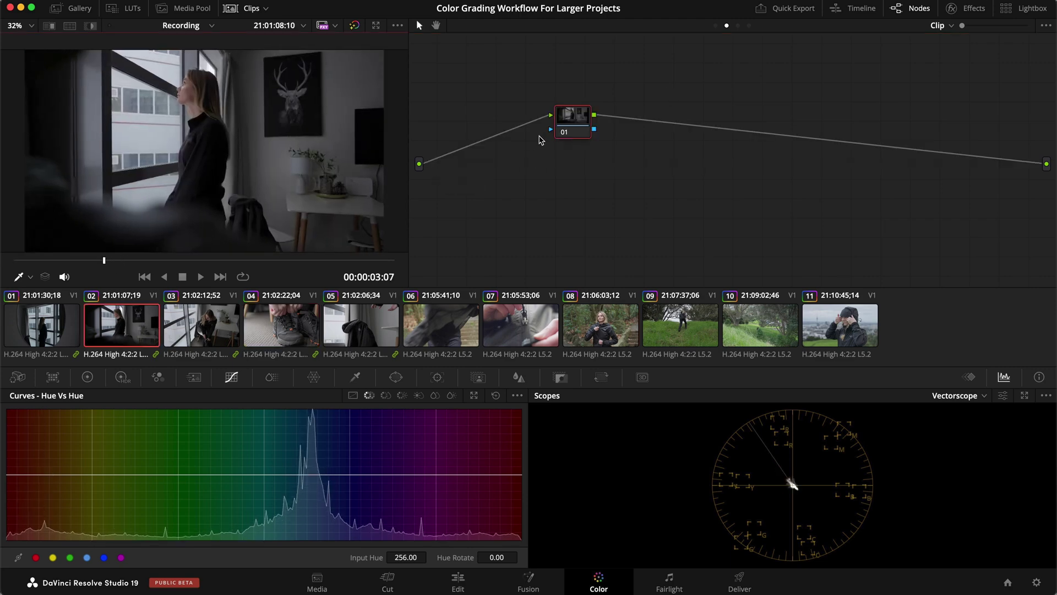
key(alt+s)
key(alt+s)
Label the second clip's first node Balance and its second node Exposure
click(573, 132)
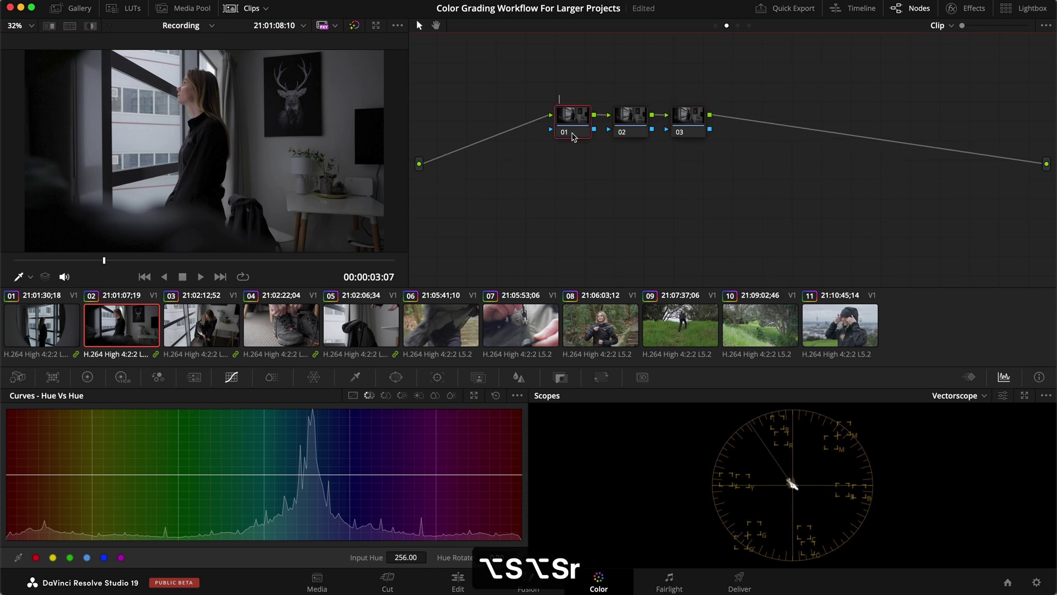
text(Balance)
key(Return)
click(641, 117)
text(rExposure)
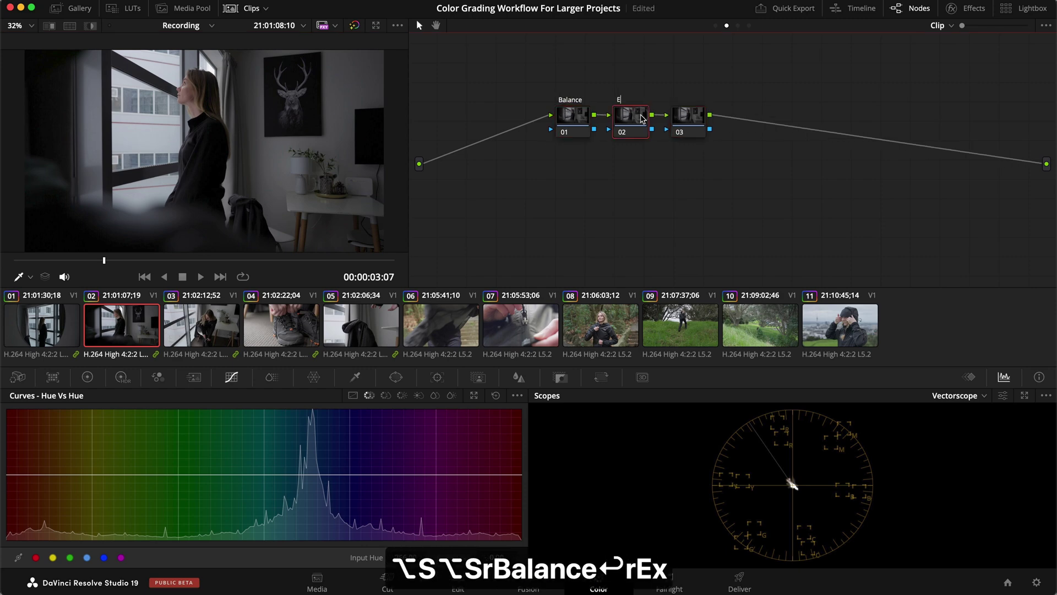
key(Return)
Label the third node Contrast and clean up the node graph to space the three nodes evenly
click(683, 119)
key(r)
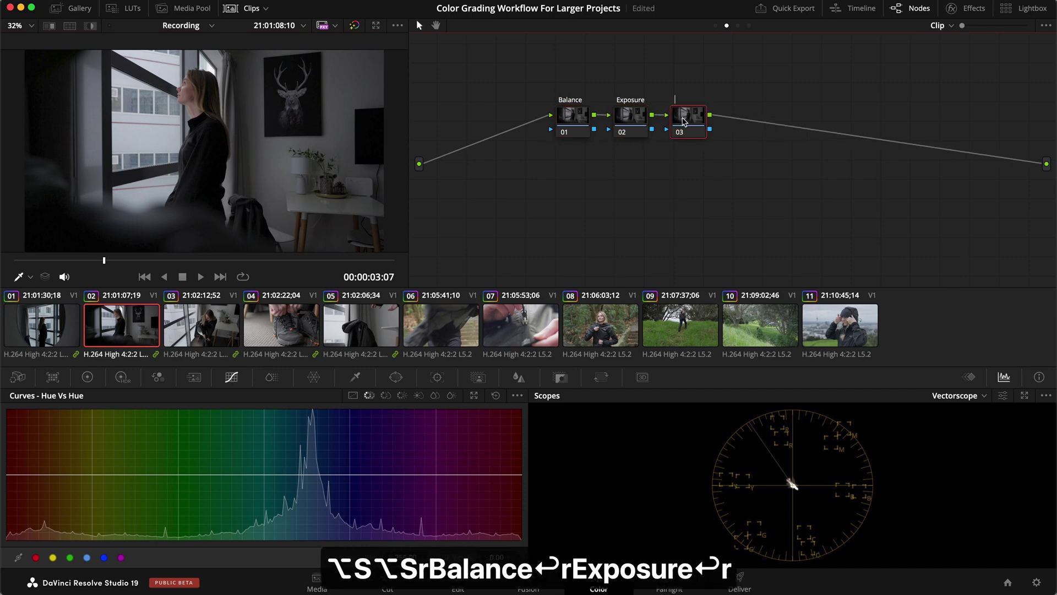
text(Contrast)
key(Return)
right_click(706, 182)
click(737, 317)
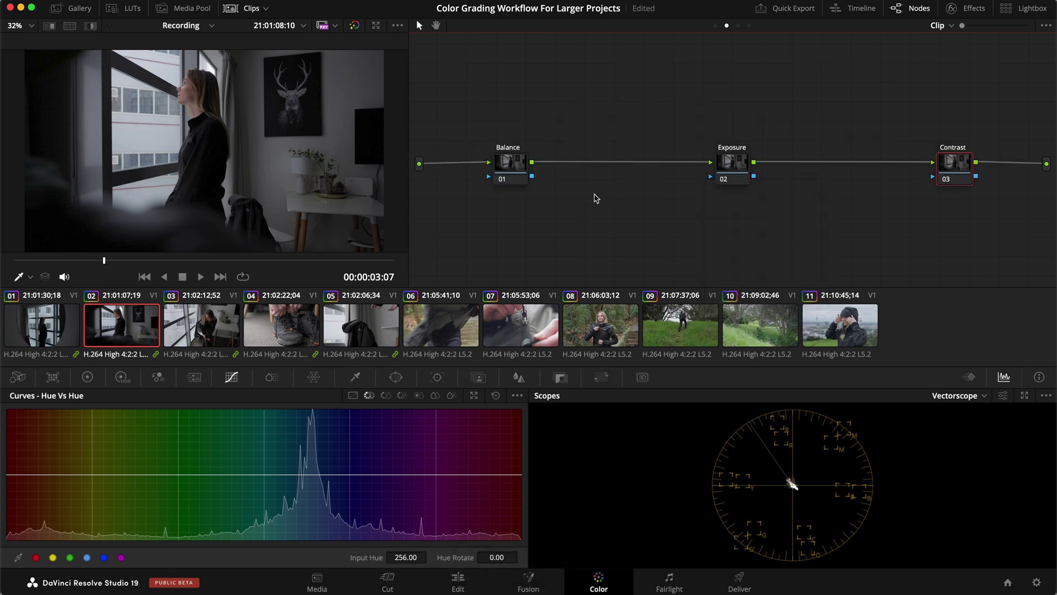
On the Exposure node, set the HDR color wheels' color space to DaVinci Wide Gamut and choose a matching gamma
click(738, 163)
click(120, 378)
click(434, 512)
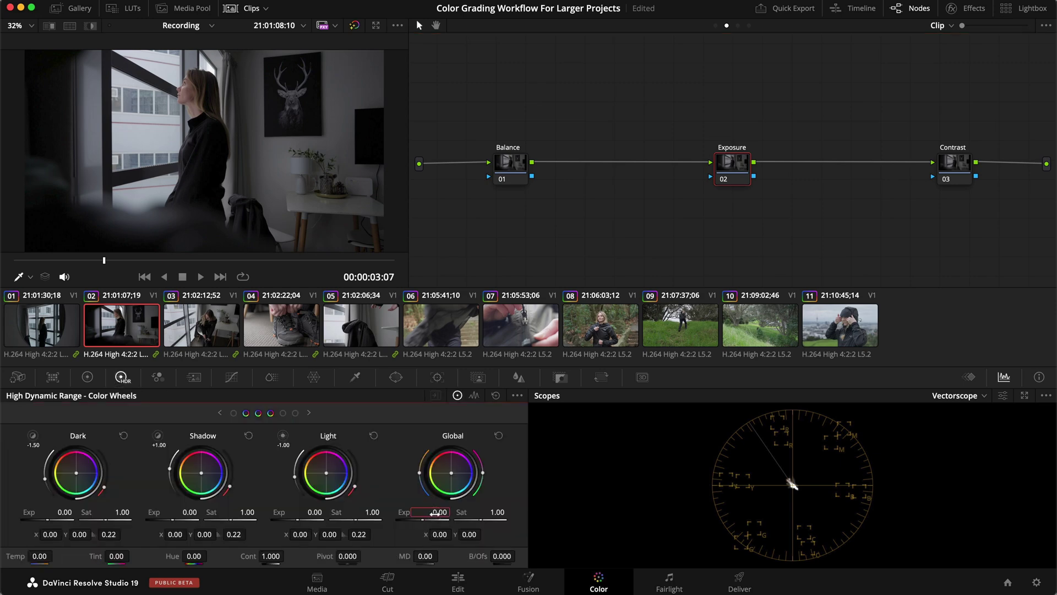
click(515, 400)
mouse_move(548, 504)
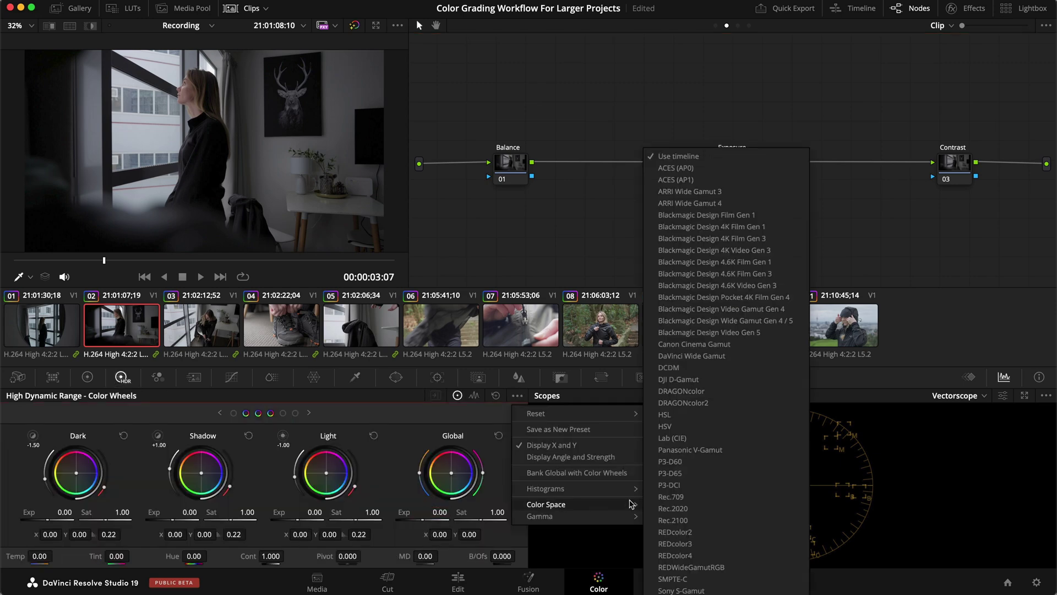
click(710, 355)
click(517, 395)
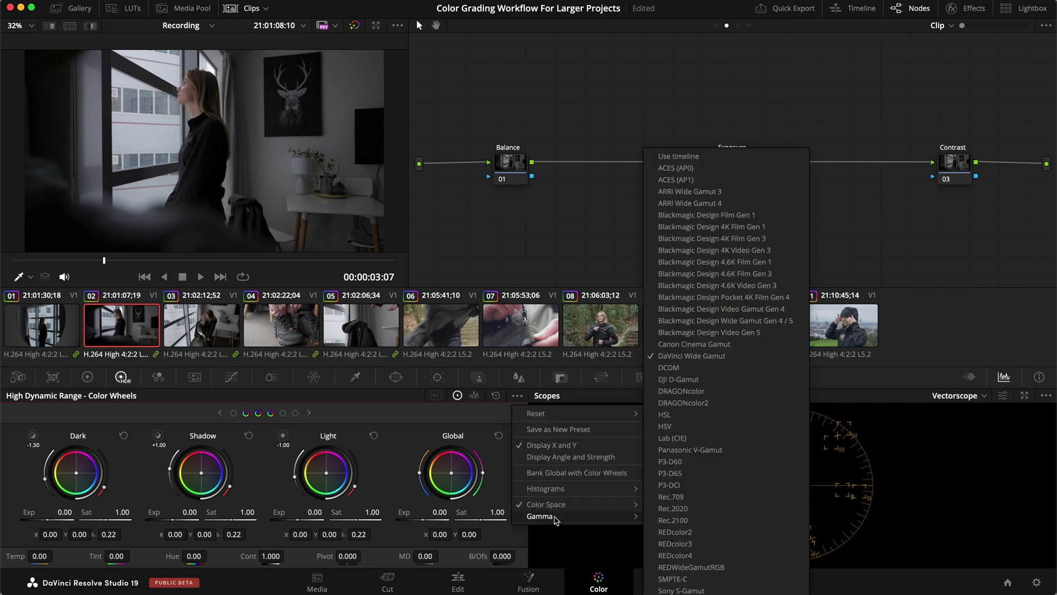
mouse_move(551, 516)
click(723, 289)
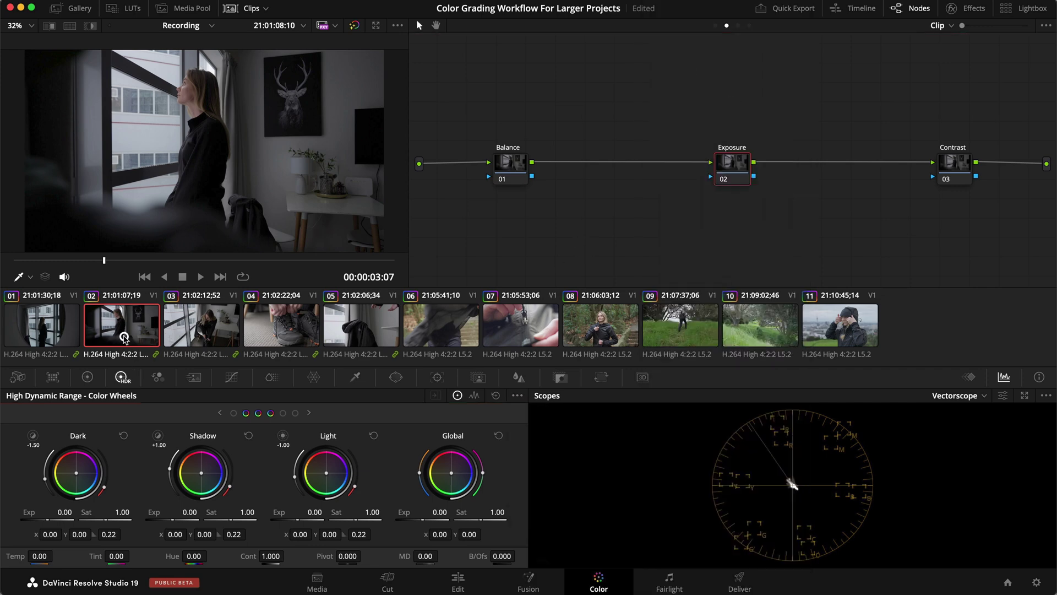
Copy the second clip's Balance, Exposure and Contrast node tree to the first clip and to clips 3 through 11
key(super+c)
key(Up)
key(super+v)
click(207, 335)
shift+click(833, 337)
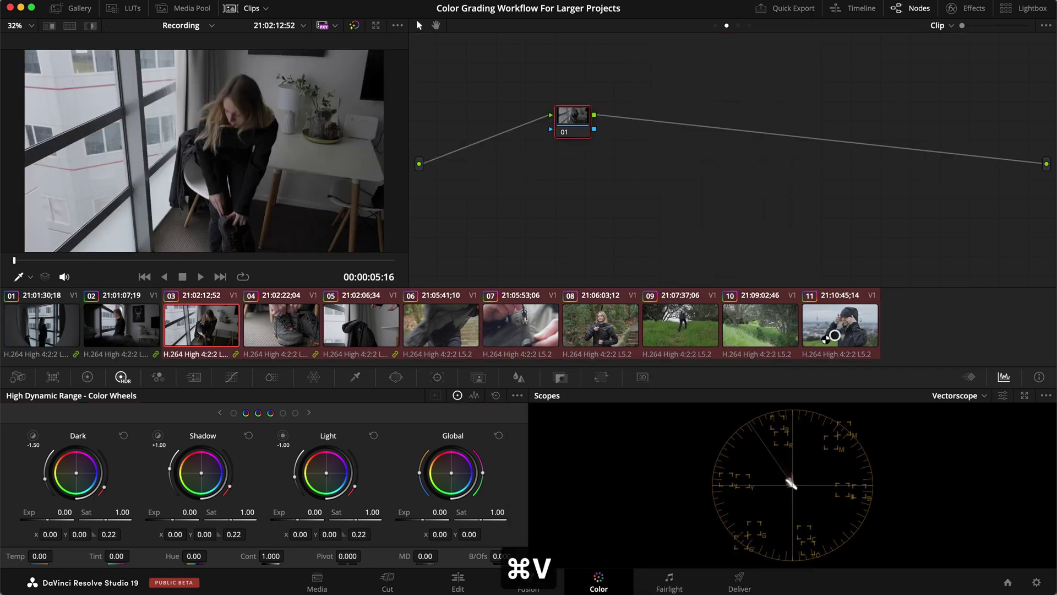
key(super+v)
Check the copied node tree on the Hike clips, including the HDR wheels' color space and gamma on the last clip
click(528, 312)
click(617, 314)
click(706, 317)
click(837, 317)
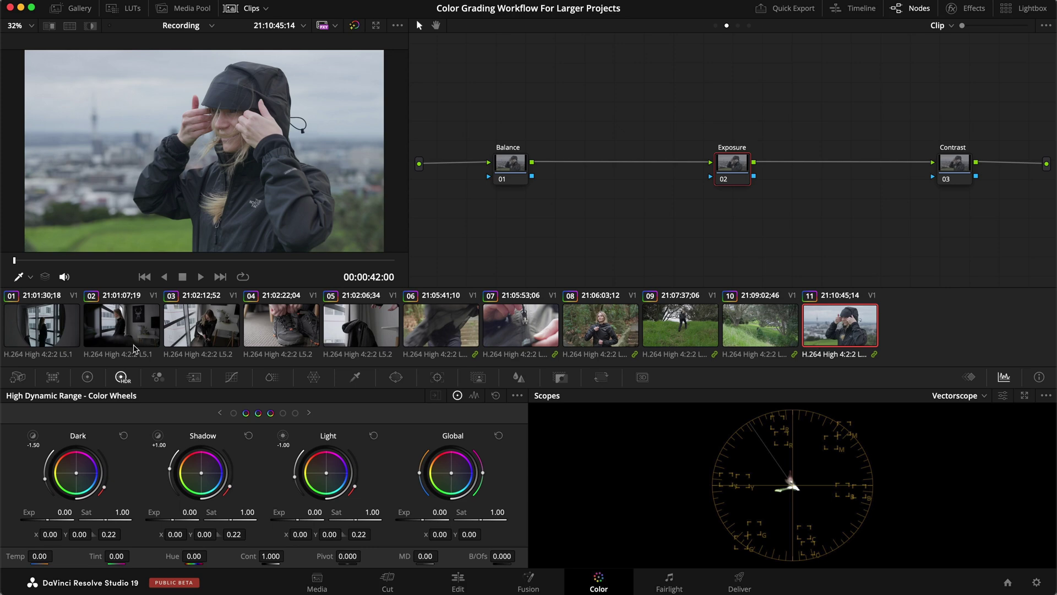
click(515, 396)
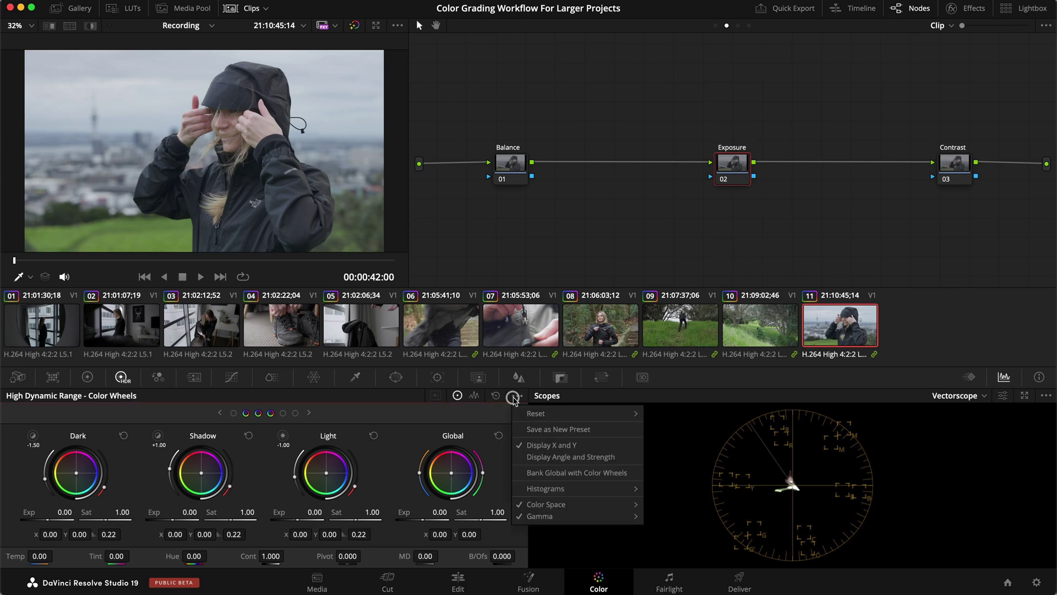
mouse_move(553, 516)
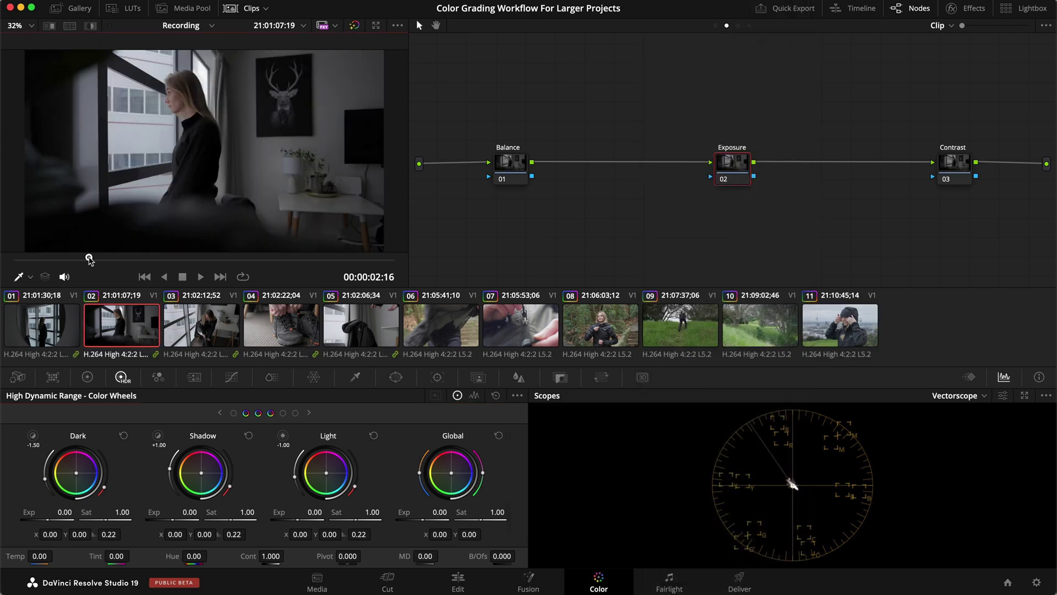
Return to the second clip, scrub to a frame of the woman at the window and show the Waveform scope
drag(88, 257, 82, 258)
click(577, 186)
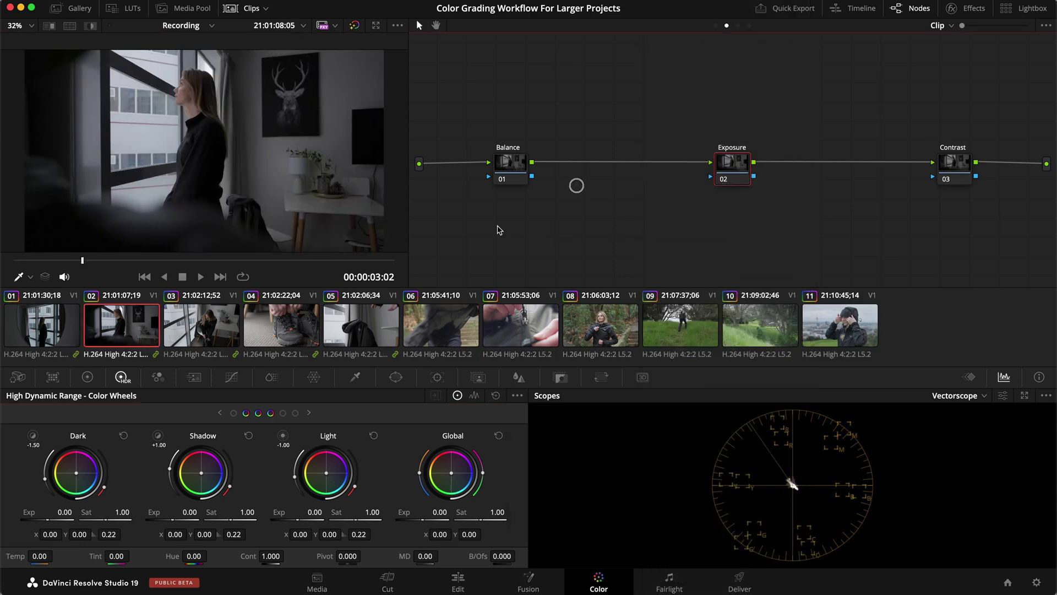
click(944, 400)
click(950, 428)
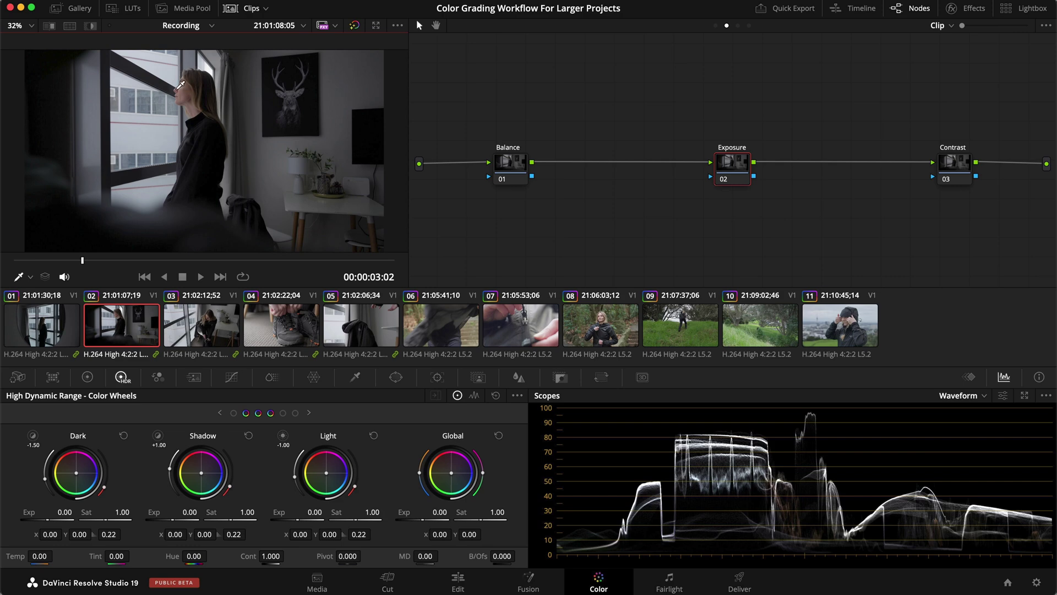
Set the Global exposure of the Exposure node to 0.75 after trying 0.50, and save the project
click(430, 511)
text(.5)
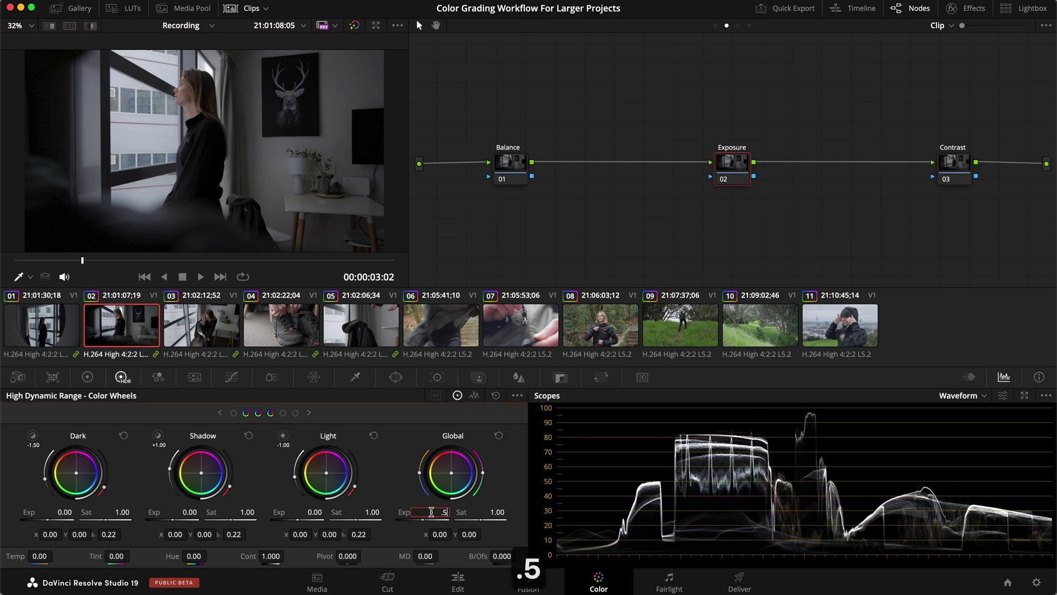
key(Return)
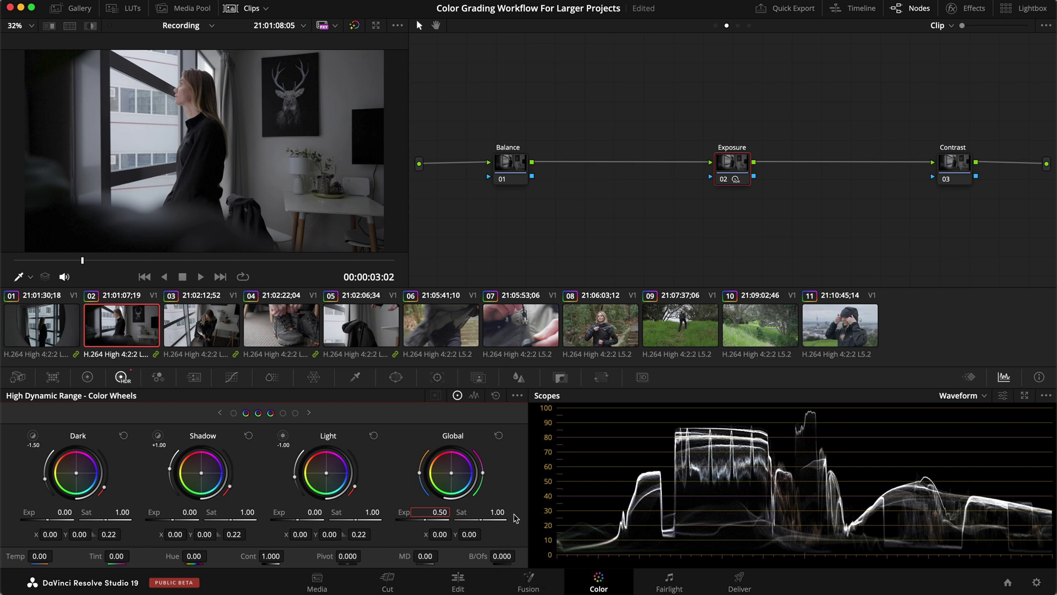
text(.75)
key(Return)
key(super+s)
With the Vectorscope shown, set the Balance node's hue to 49.00 in the primaries wheels, compare the node off and on, and save
click(519, 169)
click(945, 403)
click(959, 440)
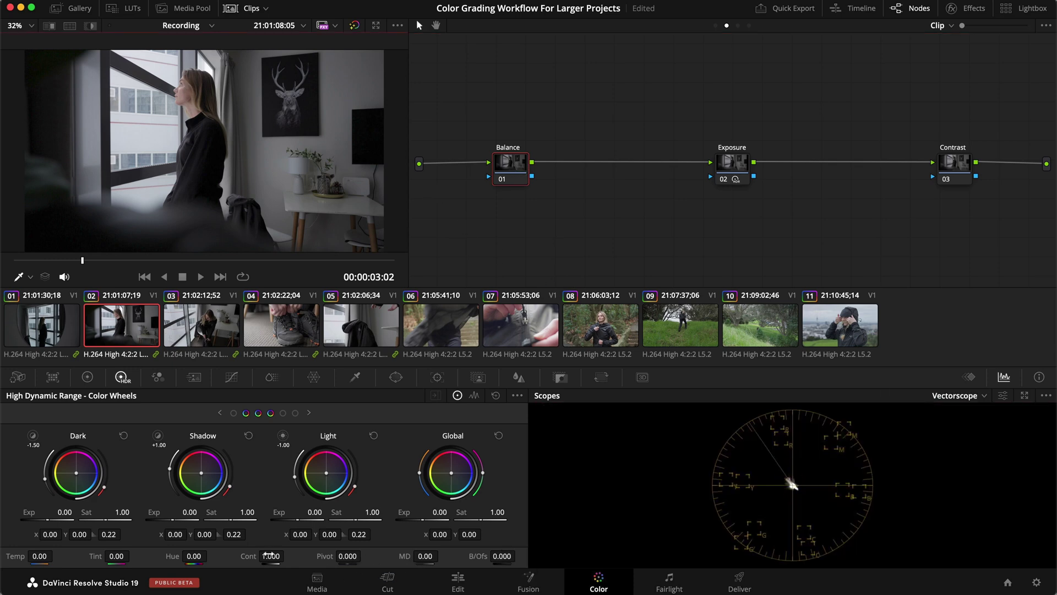
click(88, 378)
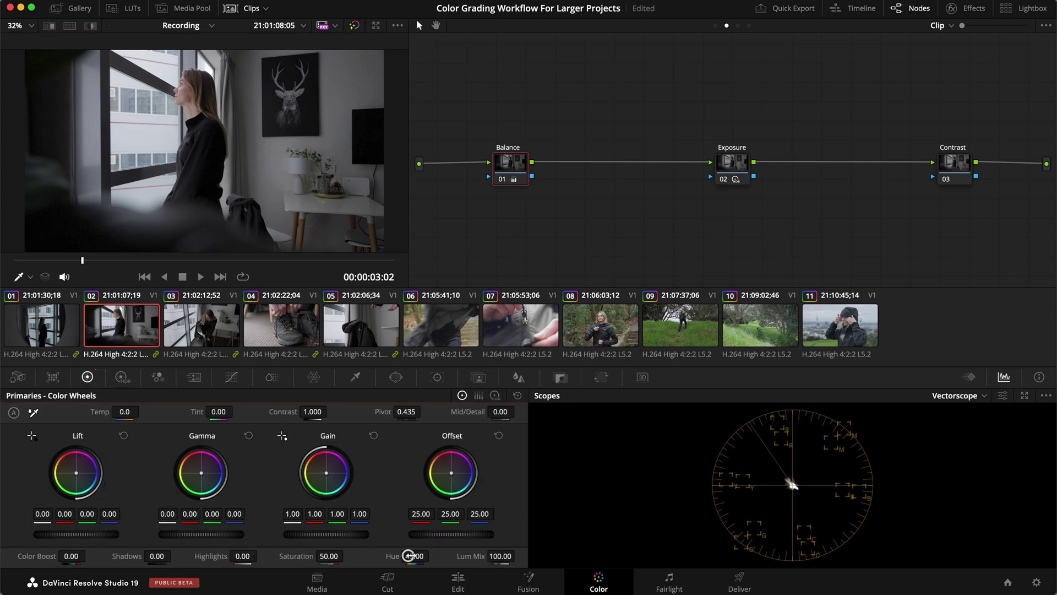
key(super+d)
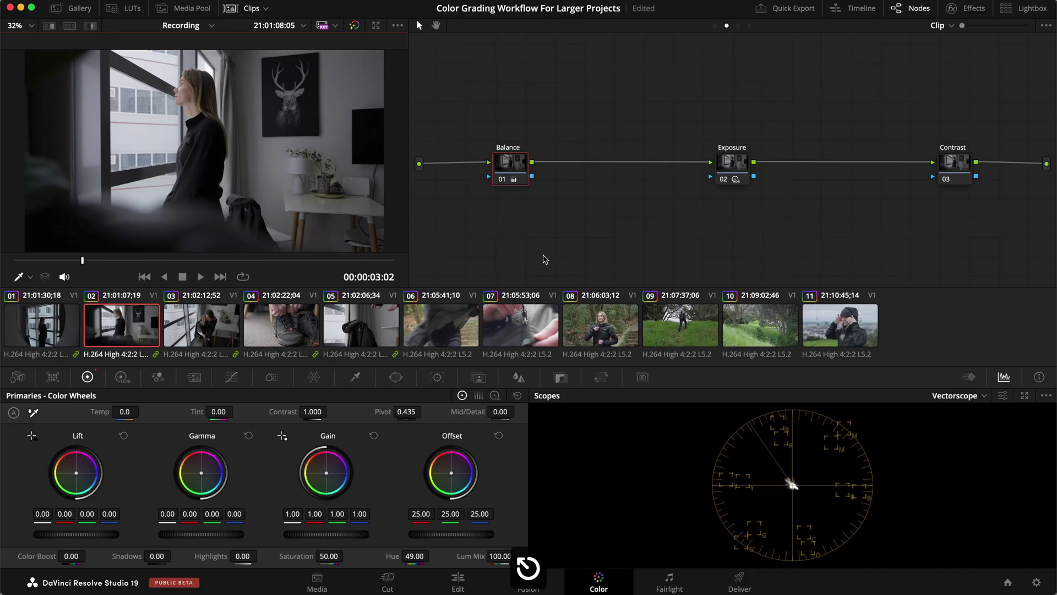
key(super+s)
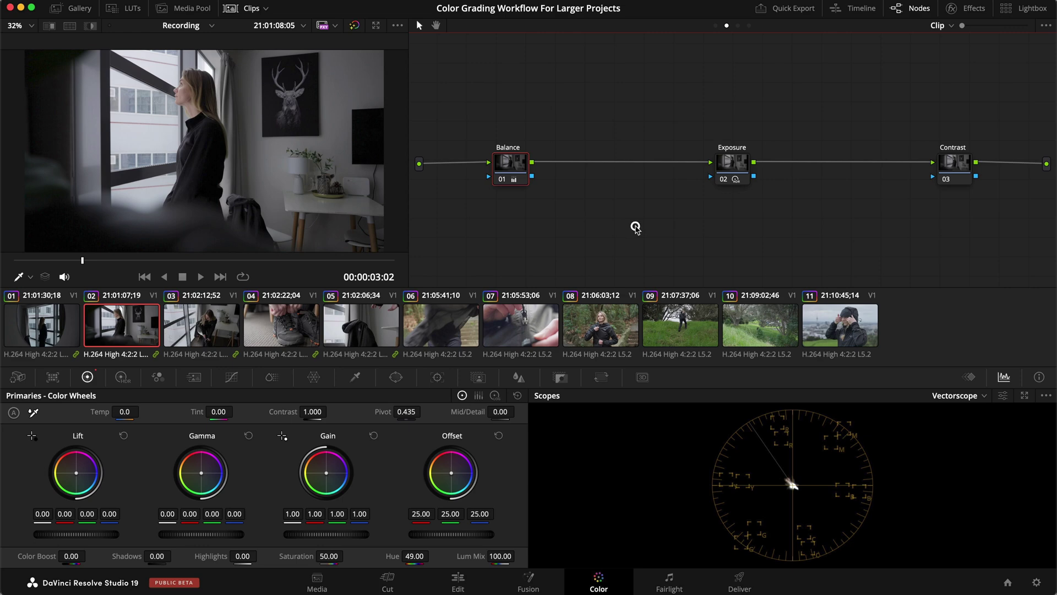
At Group Post-Clip level, move DWG-REC to the end of the graph, add a serial node before it near the source and label it Contrast
click(738, 26)
drag(477, 158, 1001, 161)
key(shift+s)
drag(983, 196, 465, 168)
text(rContrast)
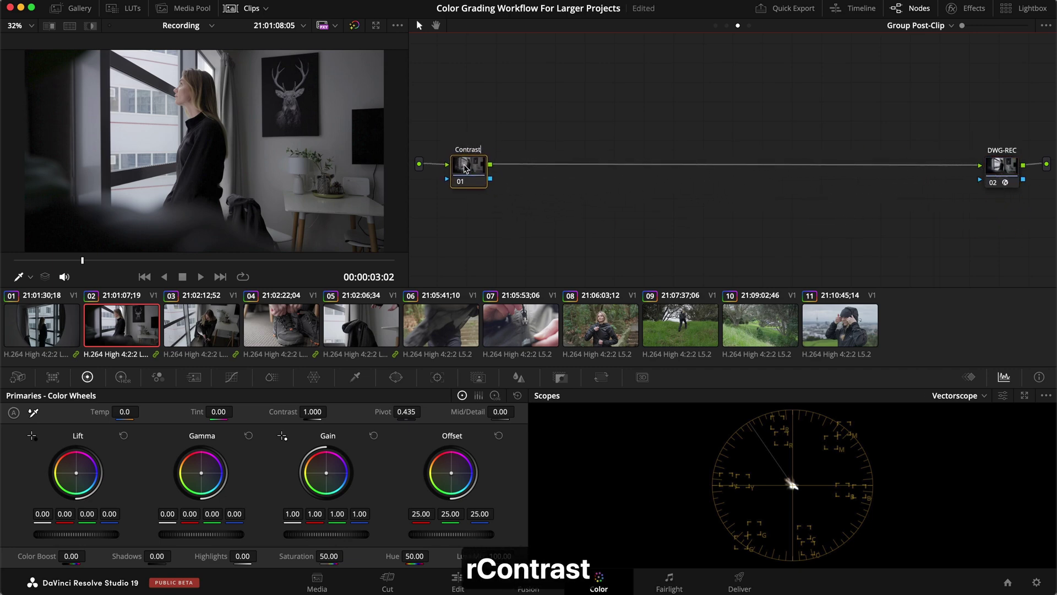
key(Return)
Add two more serial nodes after Contrast and label them Look and Curves
key(alt+s)
text(rLook)
key(Return)
key(alt+s)
key(shift+r)
text(rCurves)
key(Return)
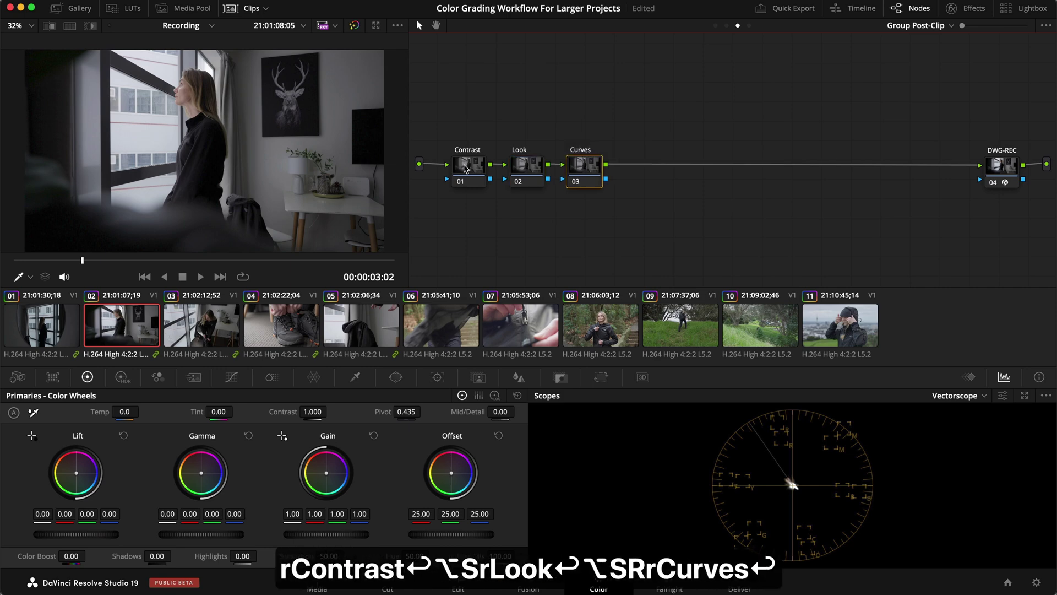
Remove the extra serial node added after Curves, rename the Curves node as Saturation, and shift the three look nodes slightly along the graph
key(alt+s)
key(r)
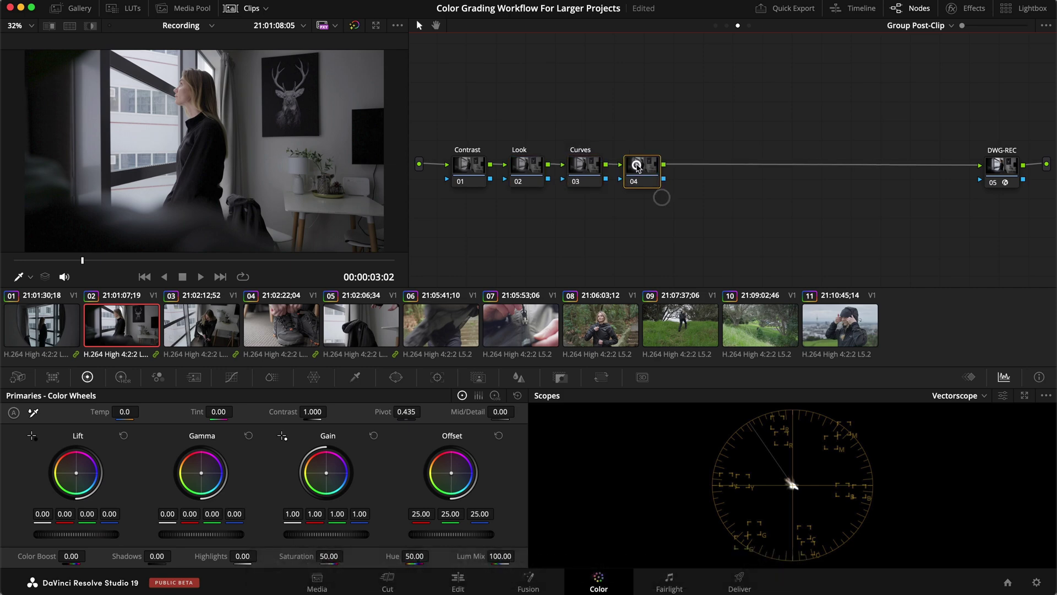
key(BackSpace)
text(rSaturation)
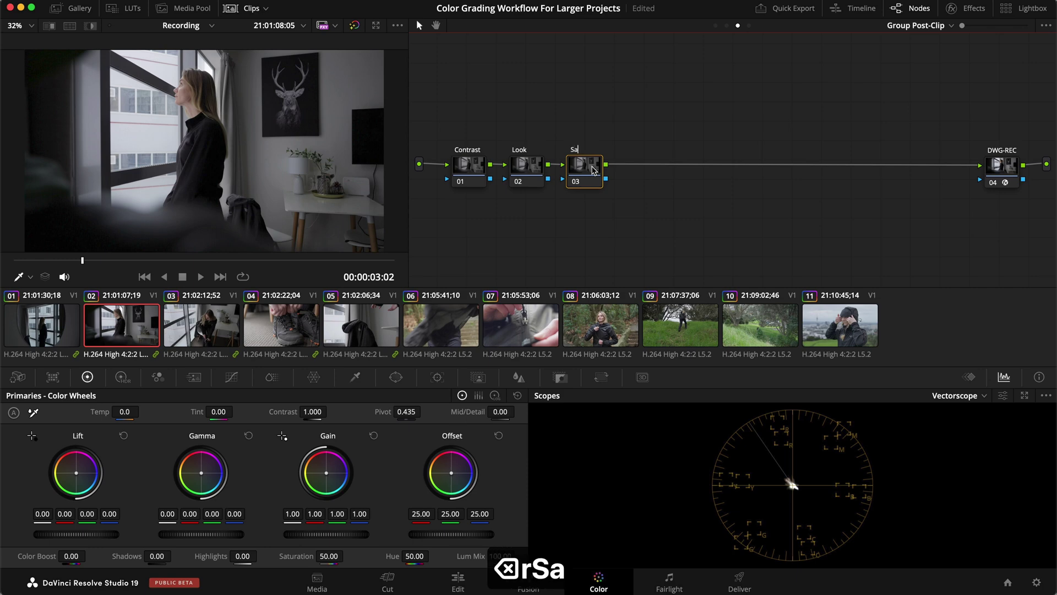
key(Return)
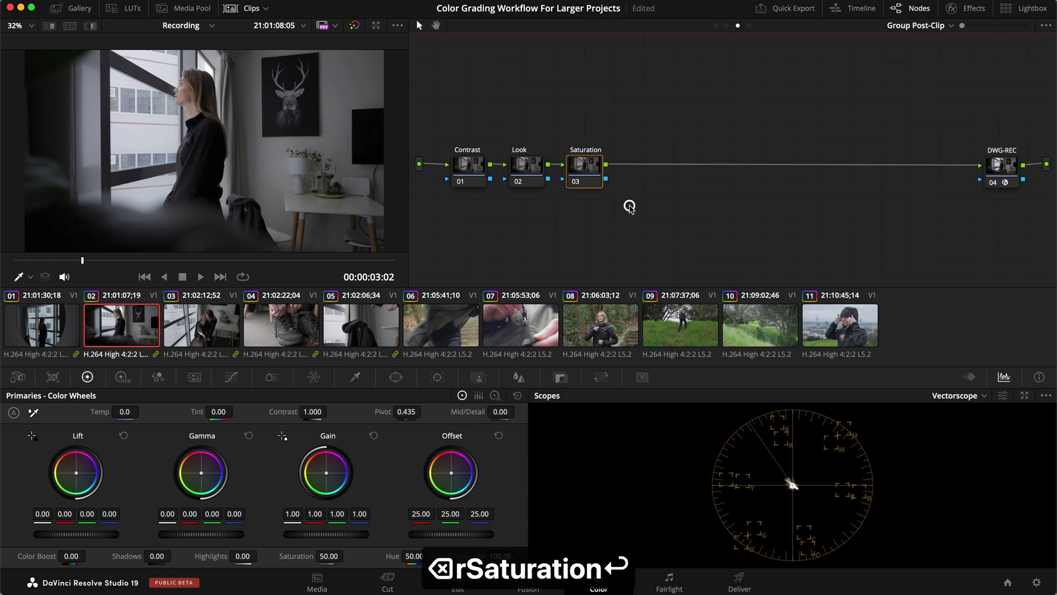
drag(607, 219, 479, 163)
With the Waveform scope shown, shape a gentle S-curve in the Contrast node's custom curve, lowering the shadows and raising the highlights
click(499, 166)
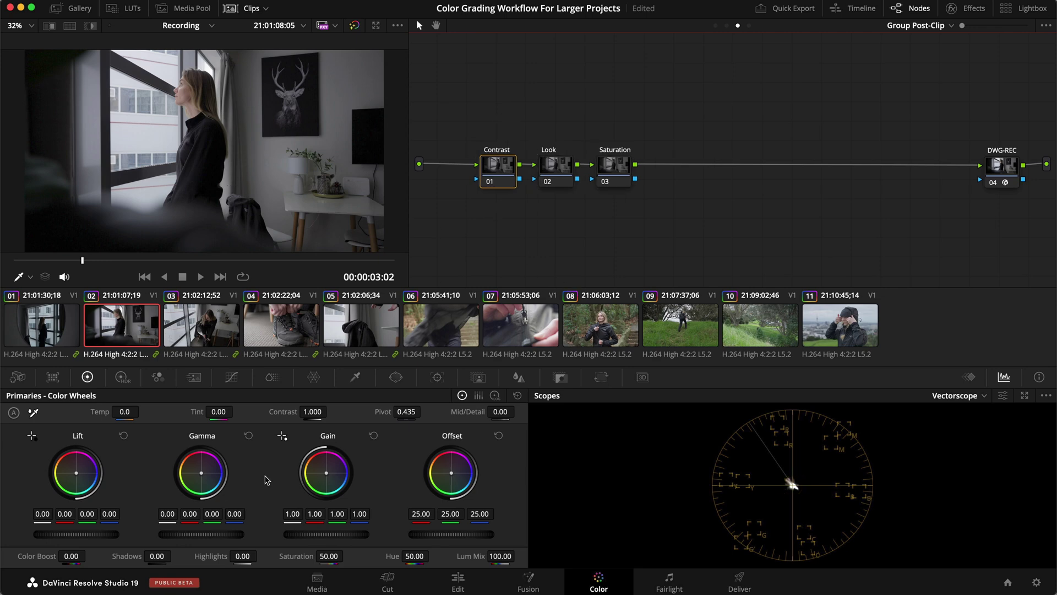
click(231, 377)
click(353, 396)
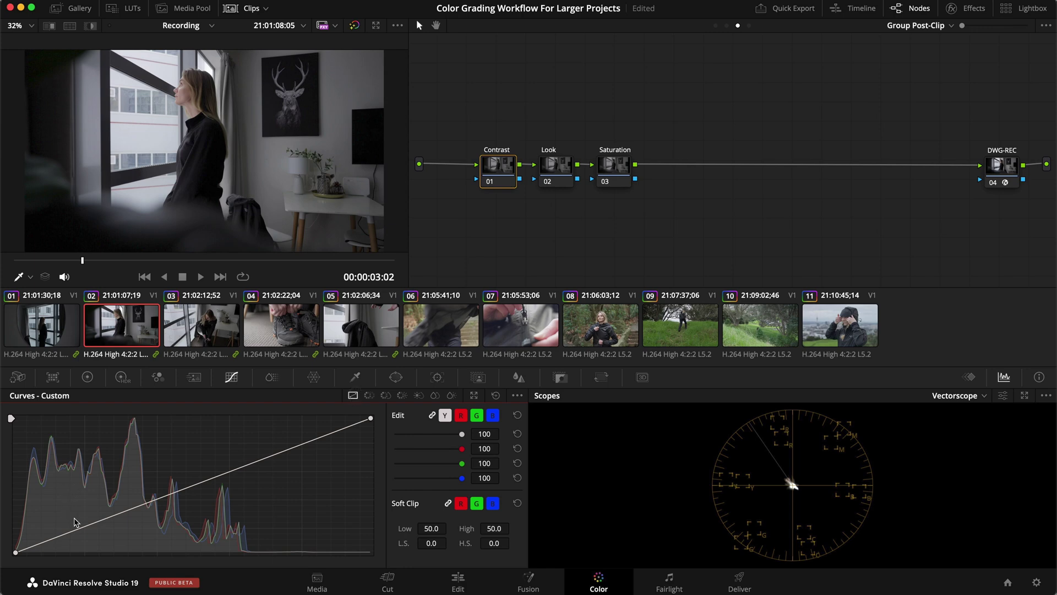
click(958, 395)
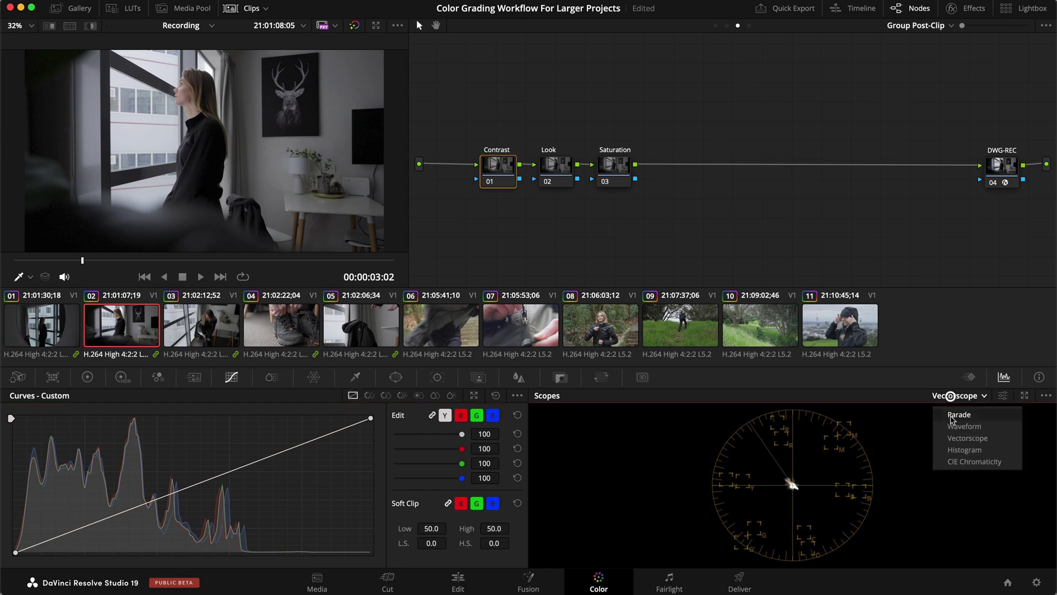
click(951, 423)
drag(86, 530, 89, 533)
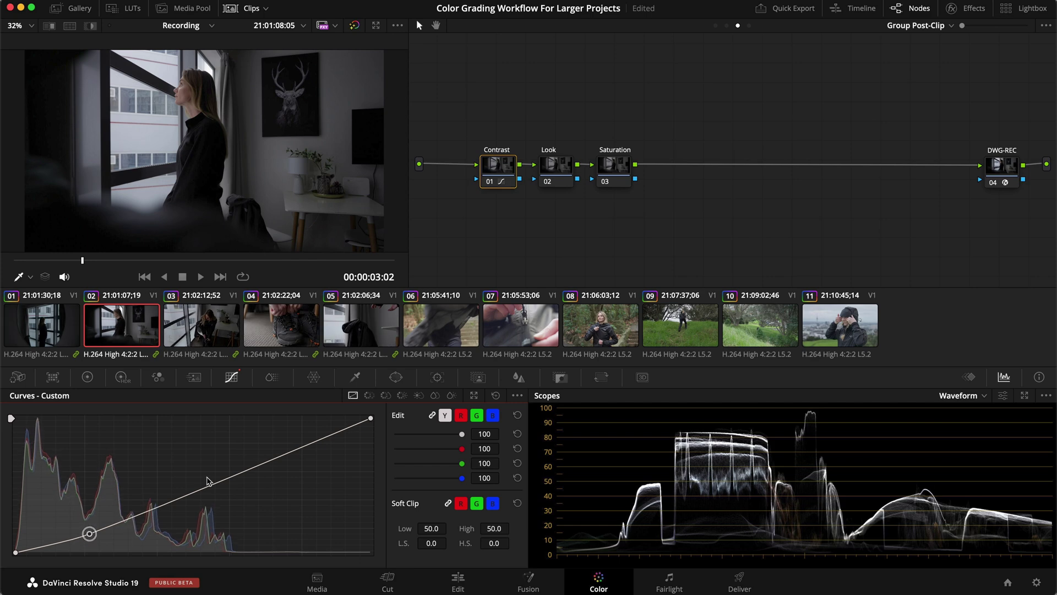
drag(294, 446, 287, 442)
drag(289, 438, 290, 438)
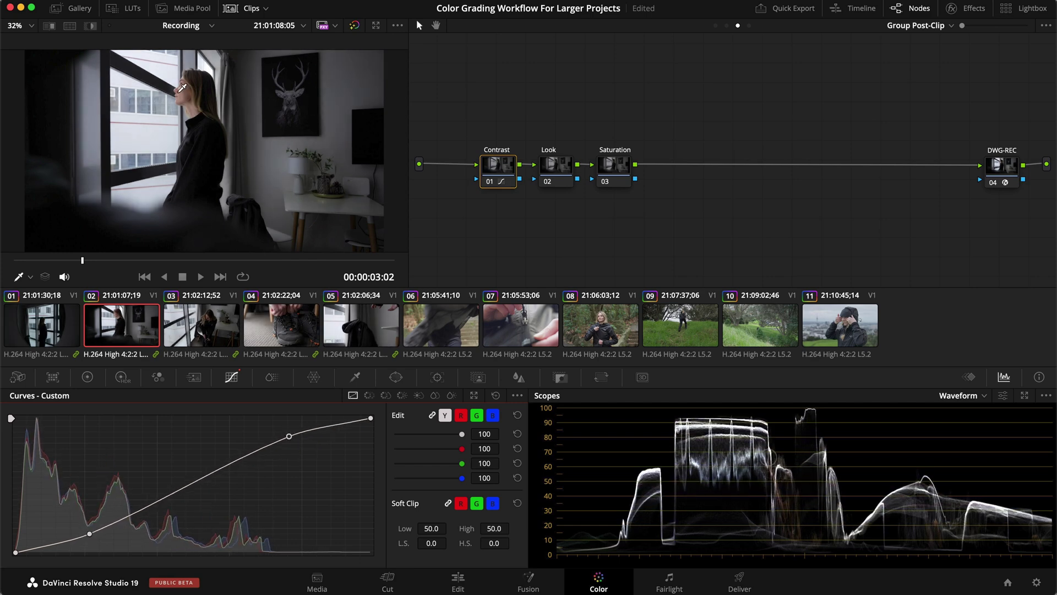
drag(293, 442, 281, 441)
Compare the Contrast node off and on, view the image full screen, and save the project
key(super+d)
key(super+d)
key(super+s)
key(super+f)
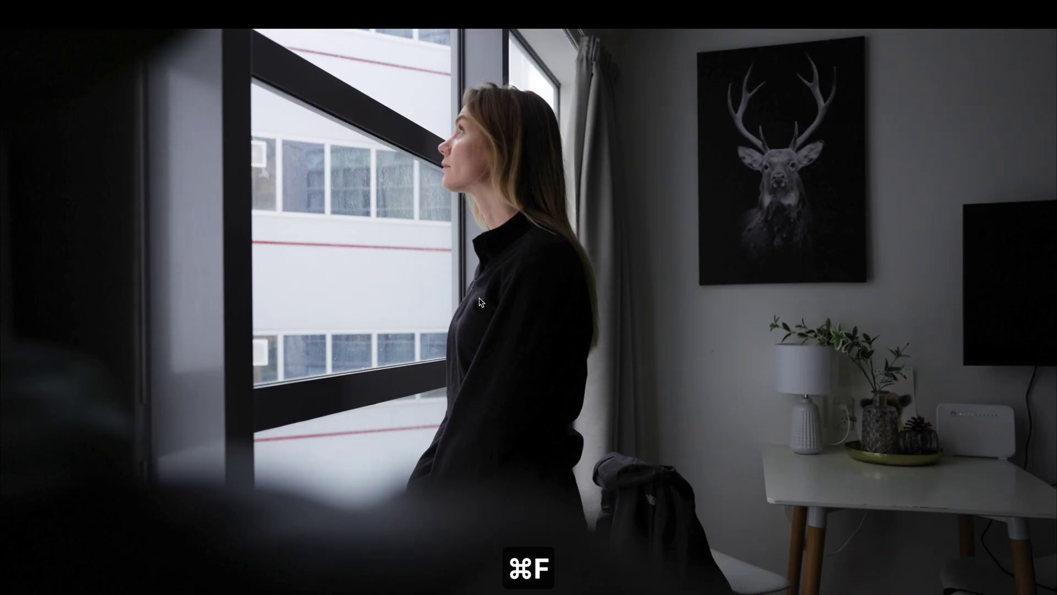
key(super+f)
key(super+s)
Raise the Look node's red Gain to 1.03 in the primaries wheels, compare the node off and on, and save
click(558, 170)
click(88, 376)
drag(310, 517, 311, 516)
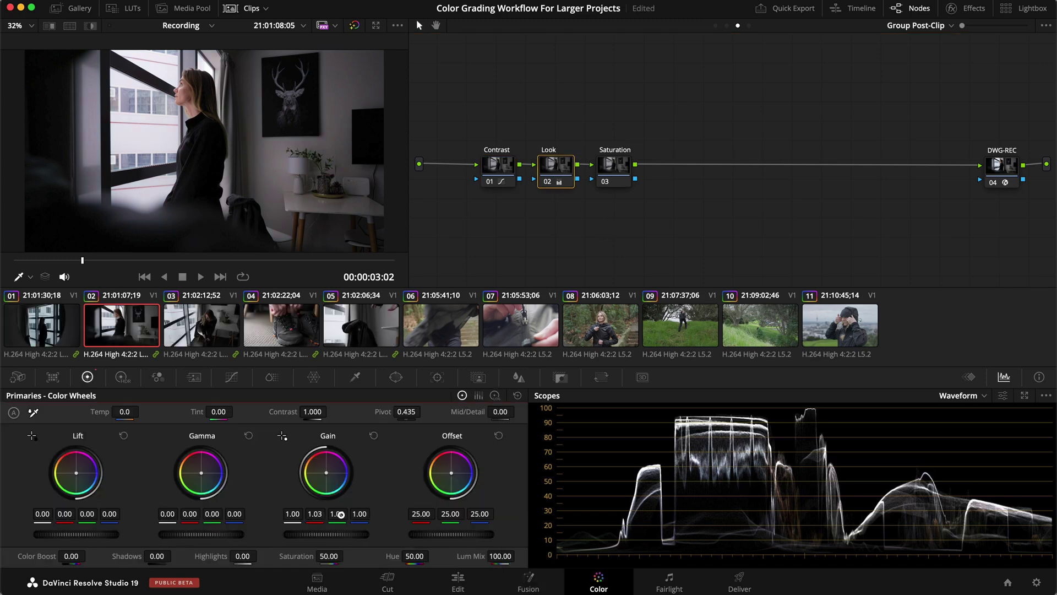
key(super+d)
key(super+d)
key(super+s)
Set Sat to 0.80 in the Saturation node's ColorSlice palette, toggle the node for comparison, and check the image full screen
click(607, 166)
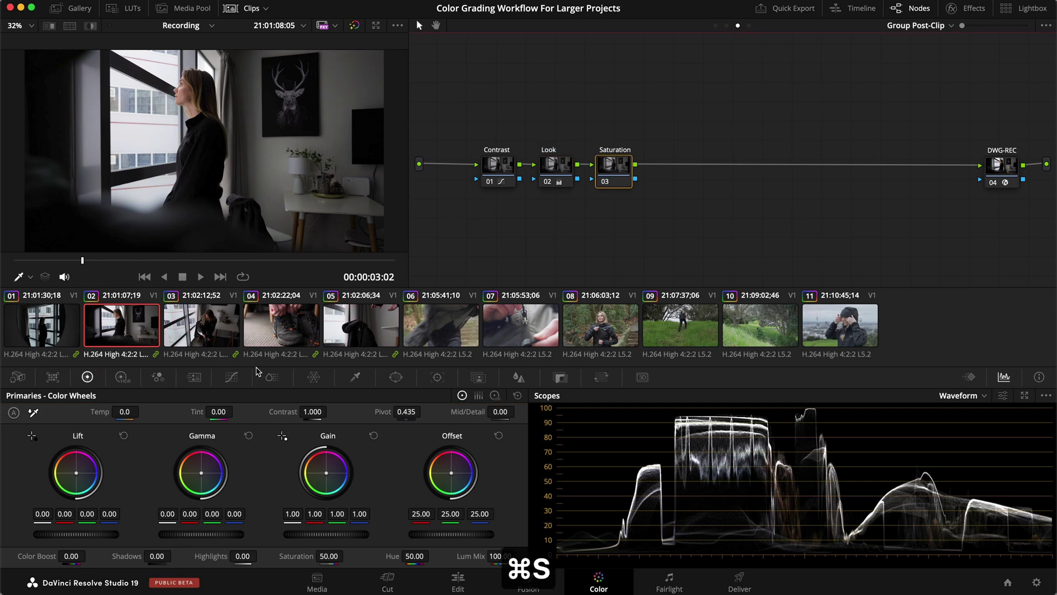
click(272, 376)
drag(245, 415, 241, 415)
key(super+d)
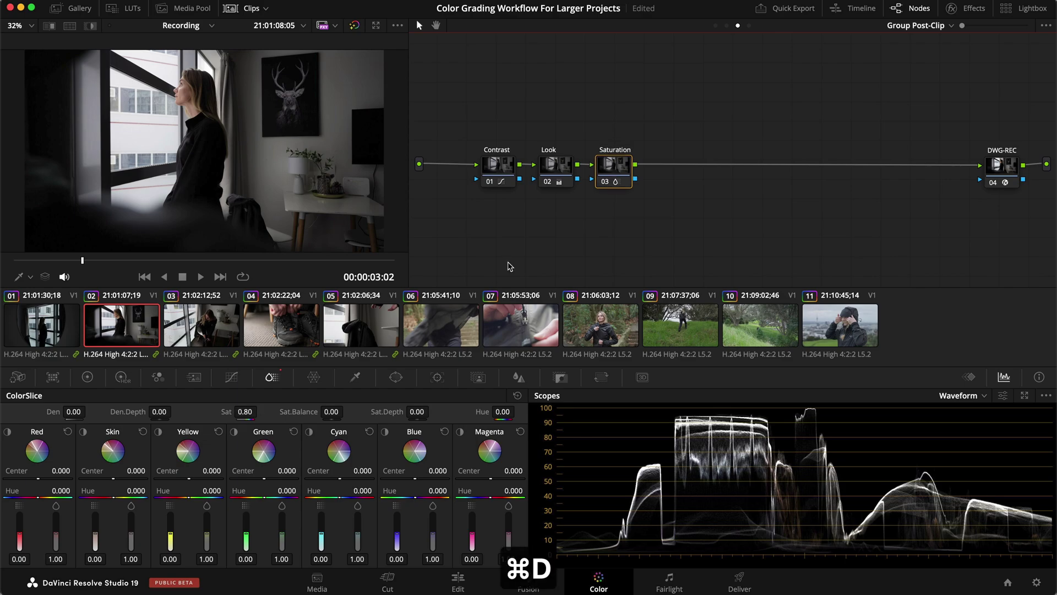
key(super+f)
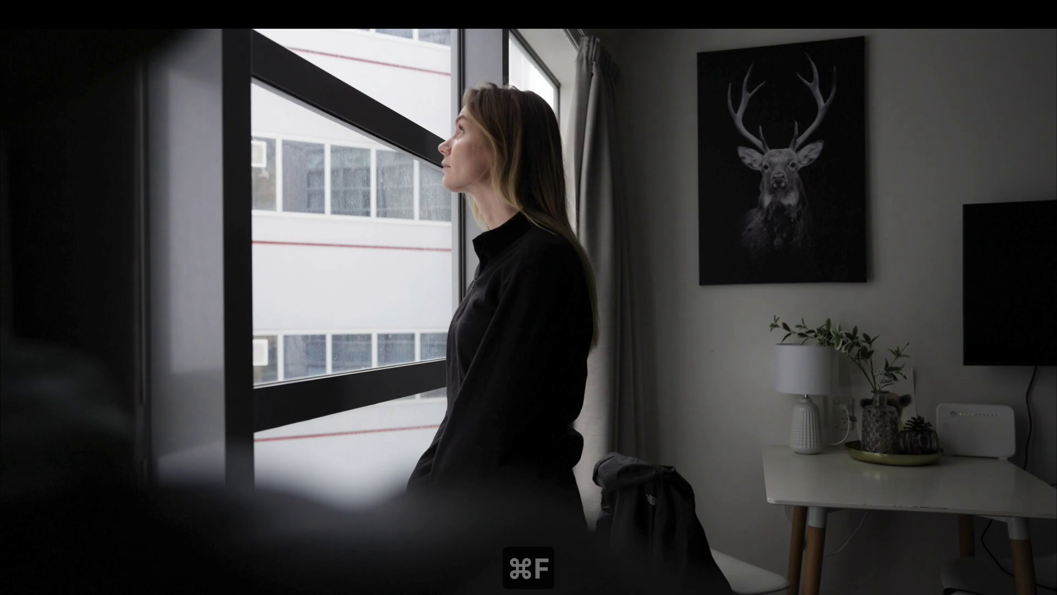
key(super+f)
click(561, 257)
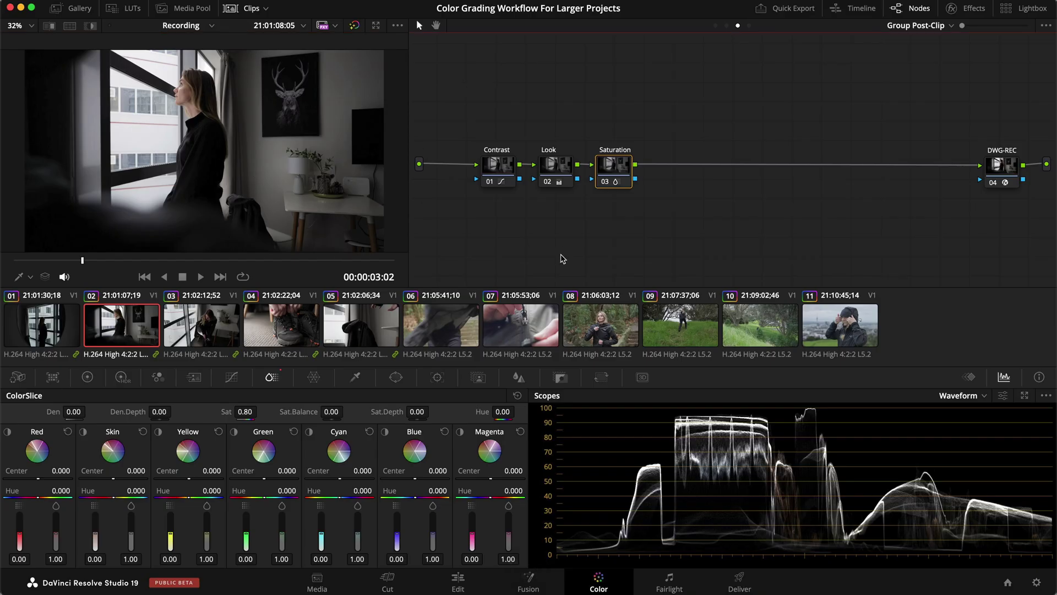
On clip 04, compare the Look, Saturation and Contrast group nodes off and on, saving the project along the way
key(Down)
key(Down)
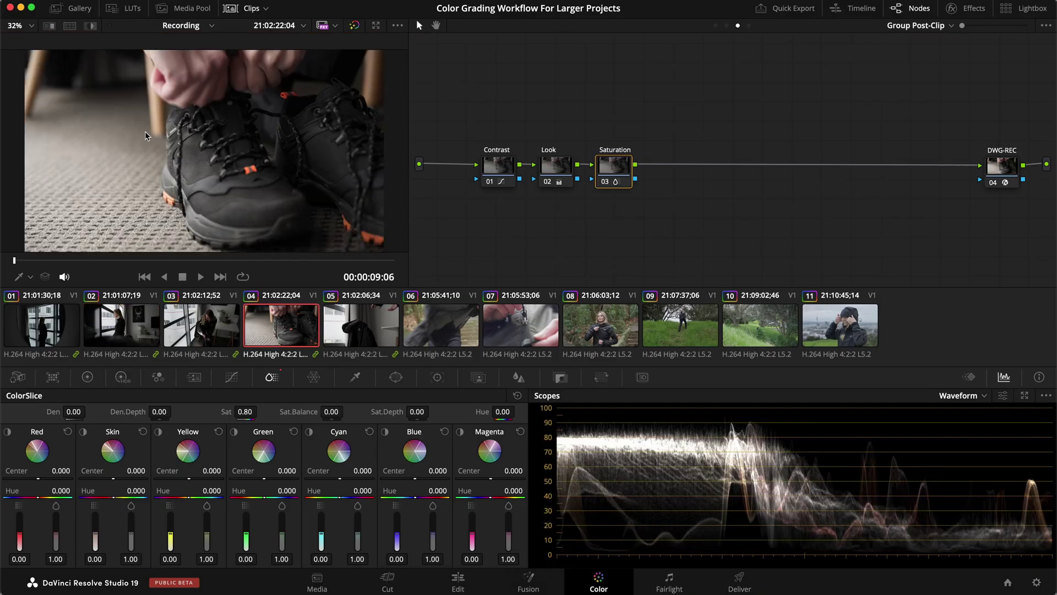
click(551, 183)
key(super+d)
key(super+d)
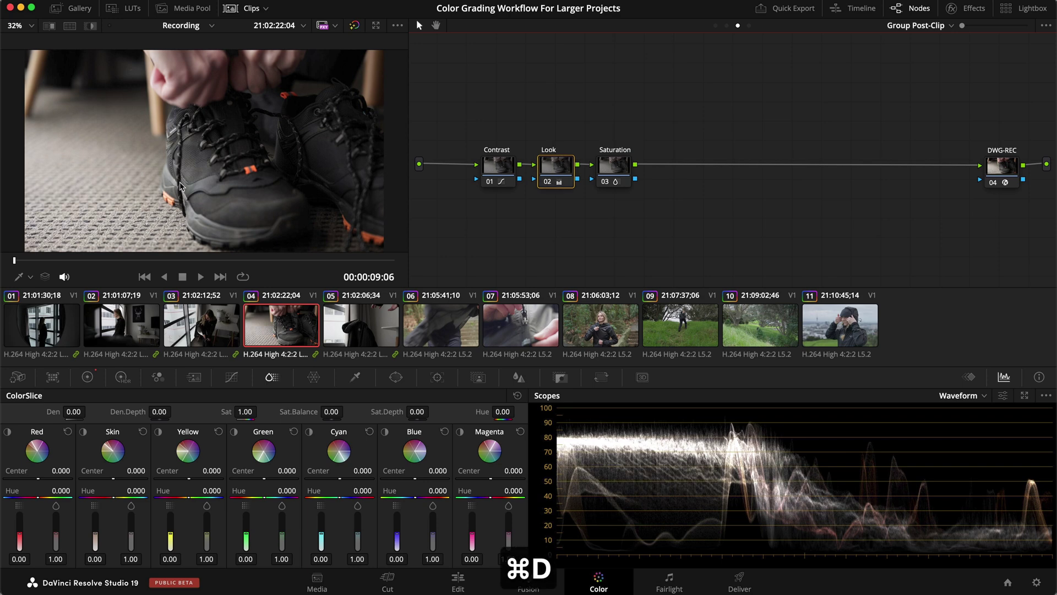
click(613, 182)
key(super+d)
key(super+d)
key(super+s)
click(580, 214)
click(499, 168)
key(super+d)
key(super+d)
key(super+s)
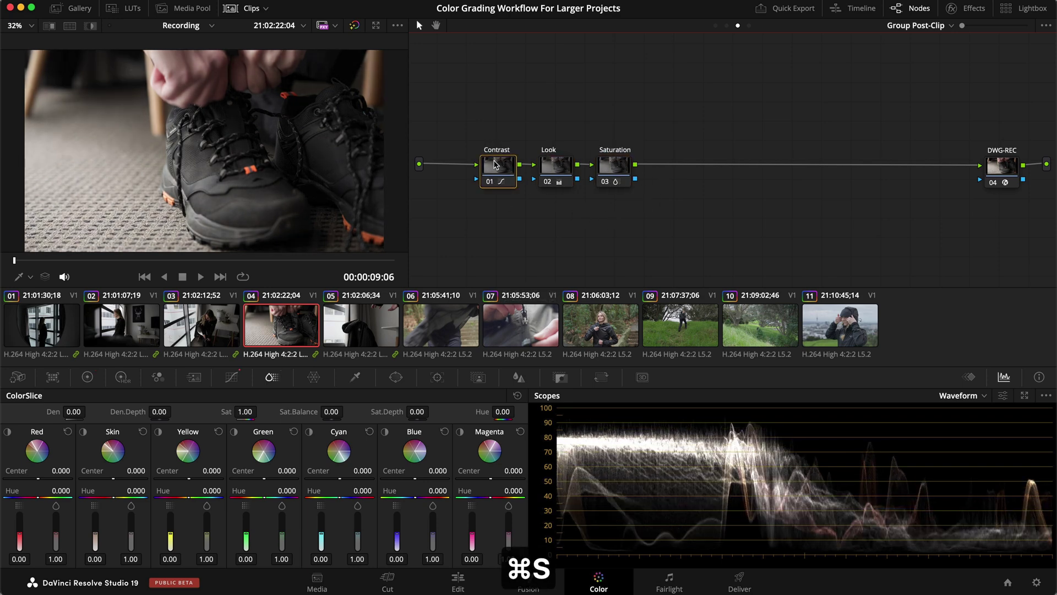
At Clip level on clip 01, set the Exposure node's Global exposure to 1.50, and show the Balance node's primaries wheels
click(21, 310)
click(726, 25)
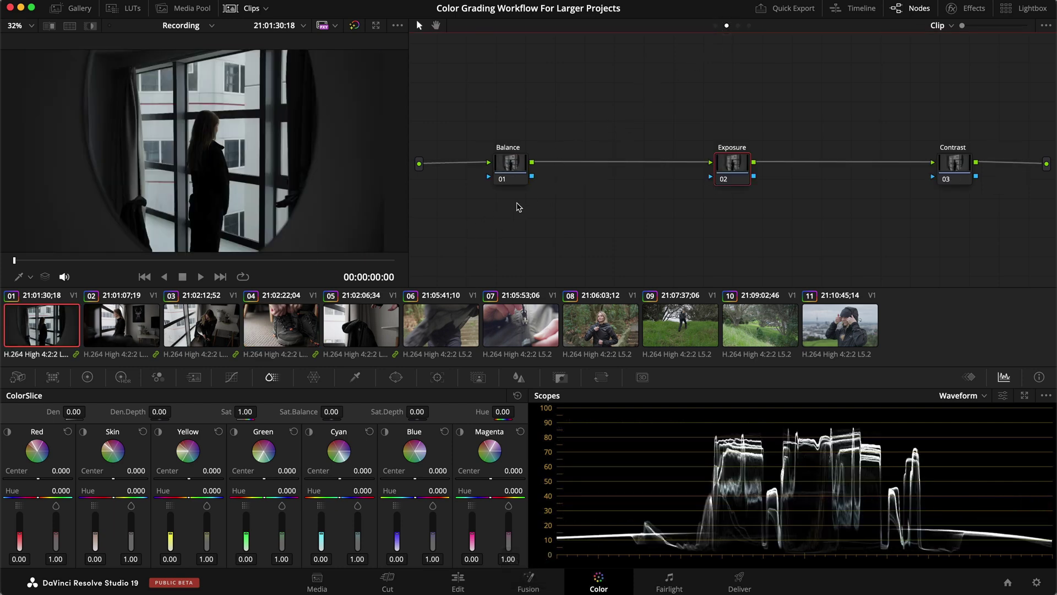
click(122, 376)
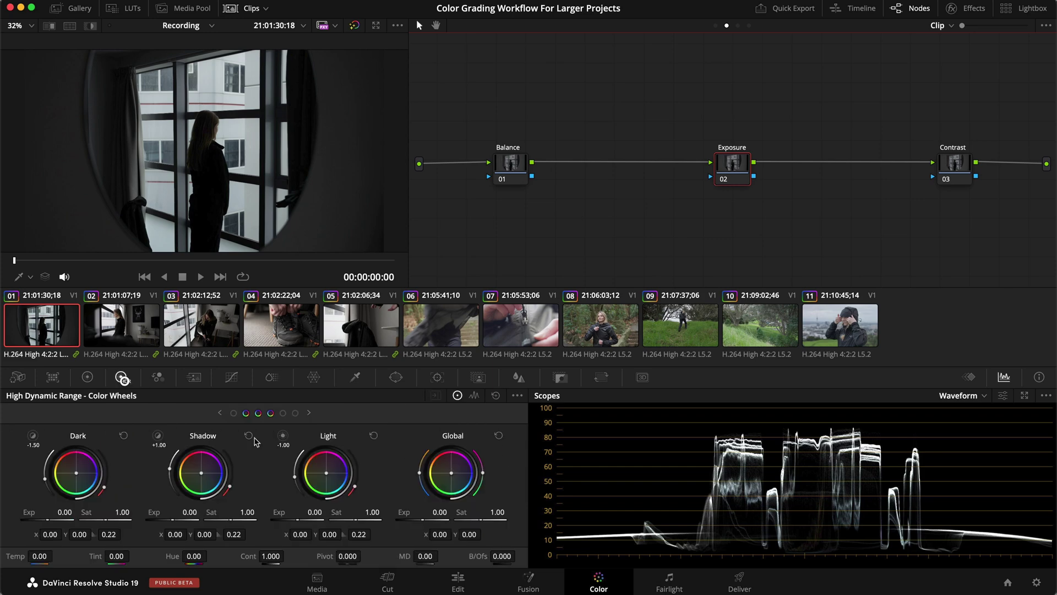
text(1.5)
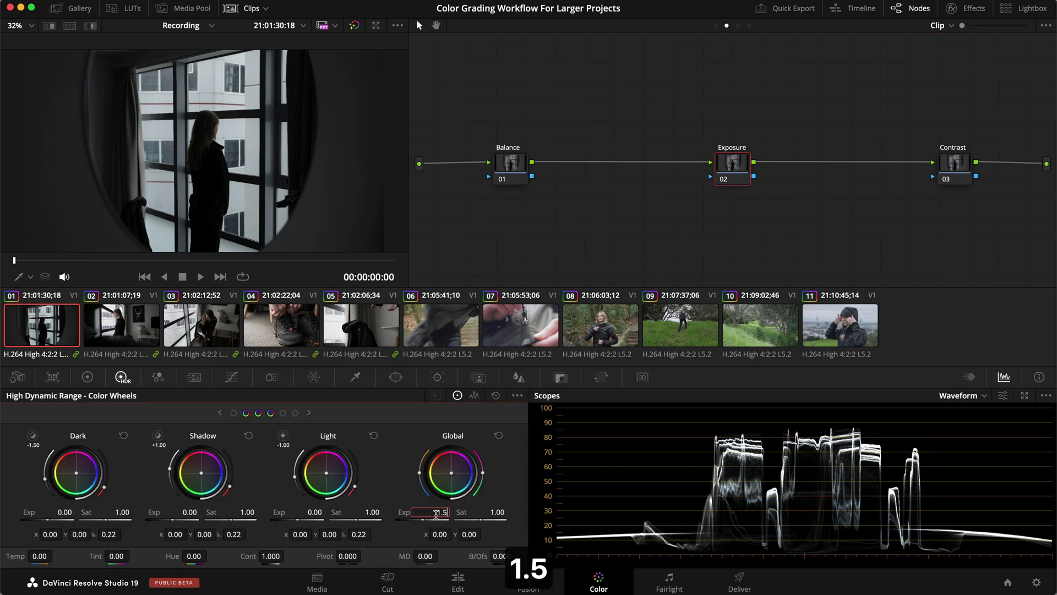
key(Return)
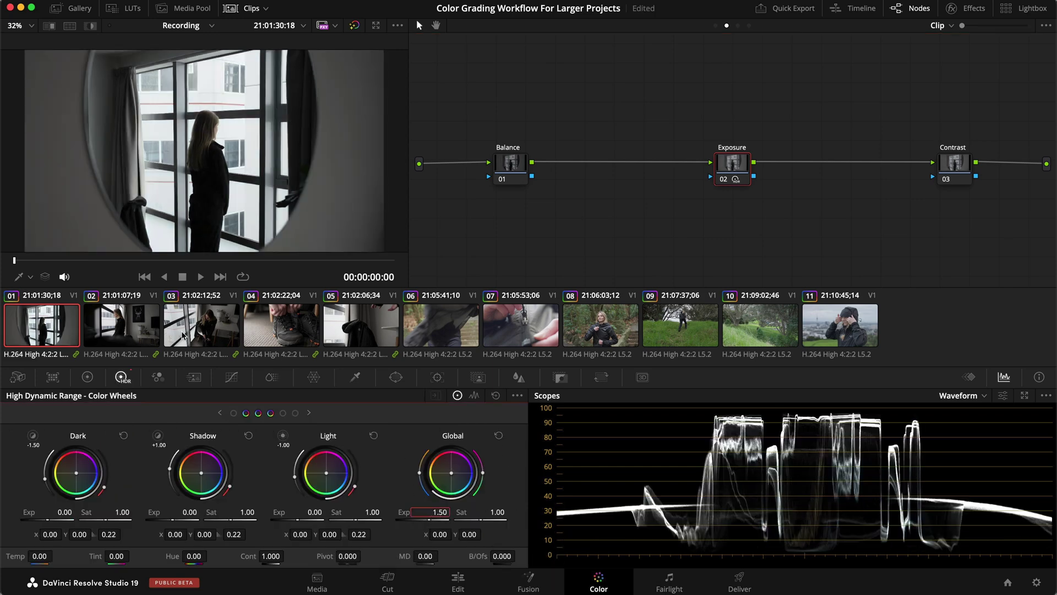
click(511, 168)
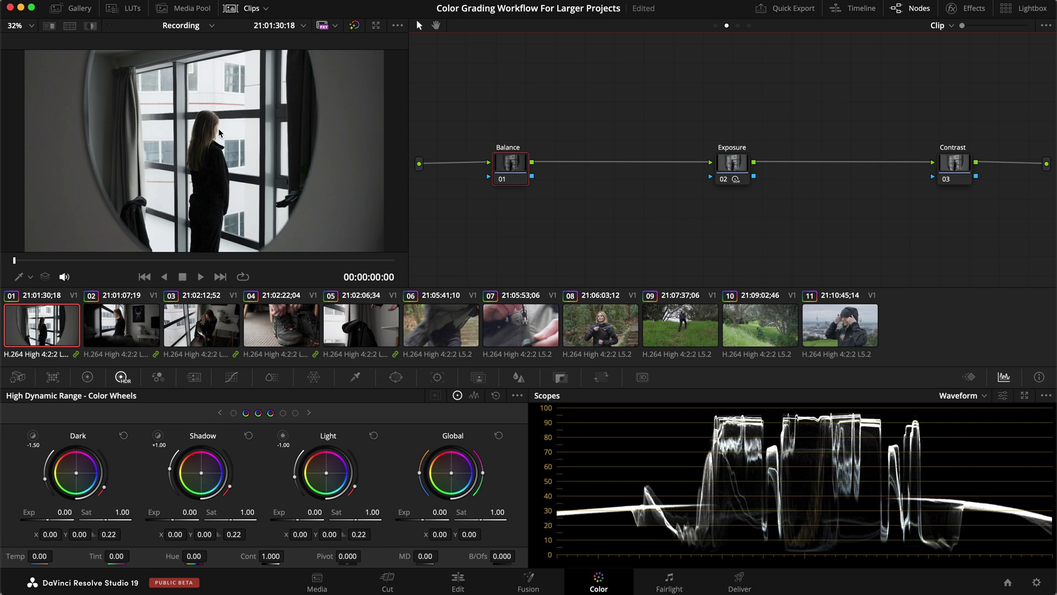
click(87, 377)
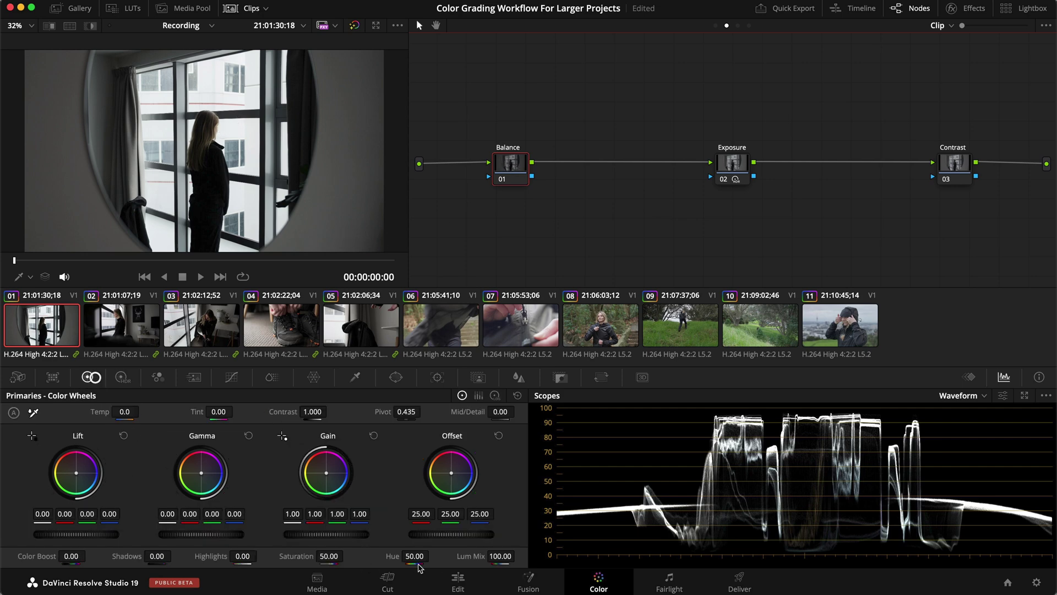
On clip 03, set the Exposure node's Global exposure to 0.50, and show the Balance node's primaries wheels
click(226, 341)
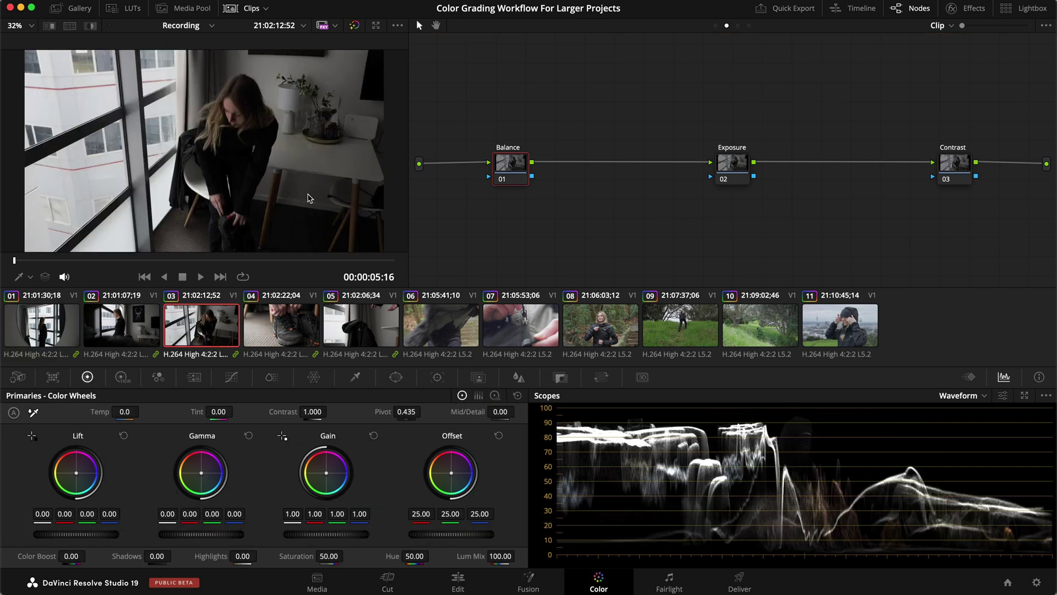
click(735, 163)
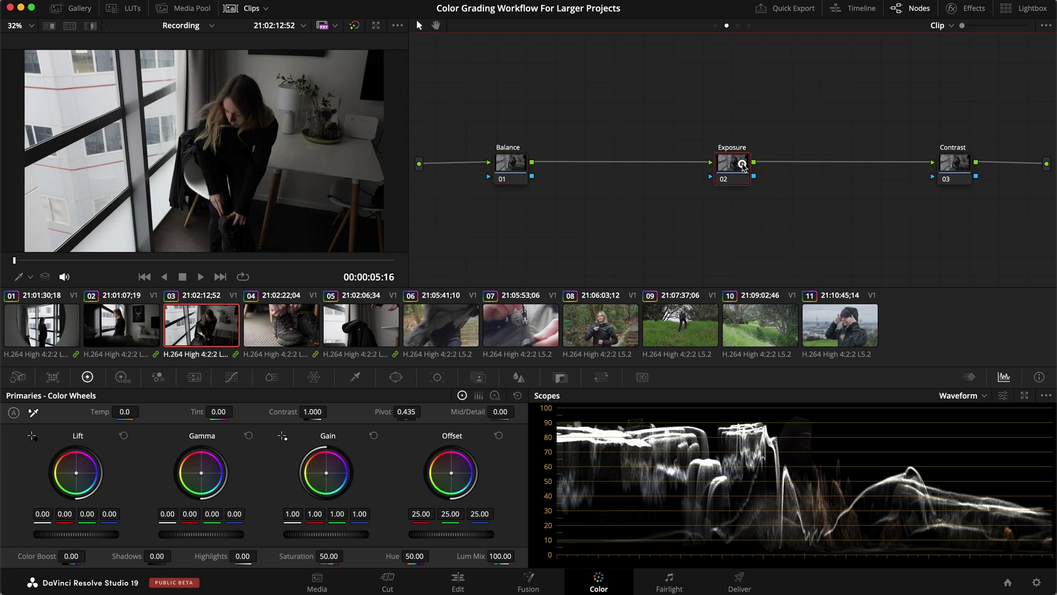
click(122, 377)
click(439, 512)
text(.5)
key(Return)
click(511, 165)
click(87, 377)
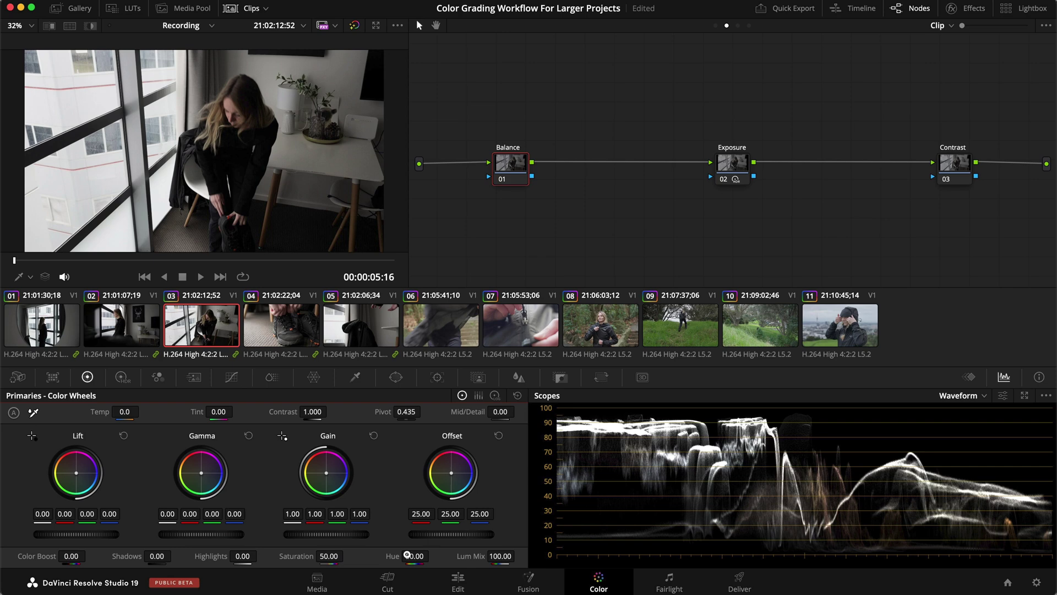
Fine-tune the Balance node's hue on clip 04, set the Global exposure of clip 05's Exposure node to 0.50, and save
click(290, 315)
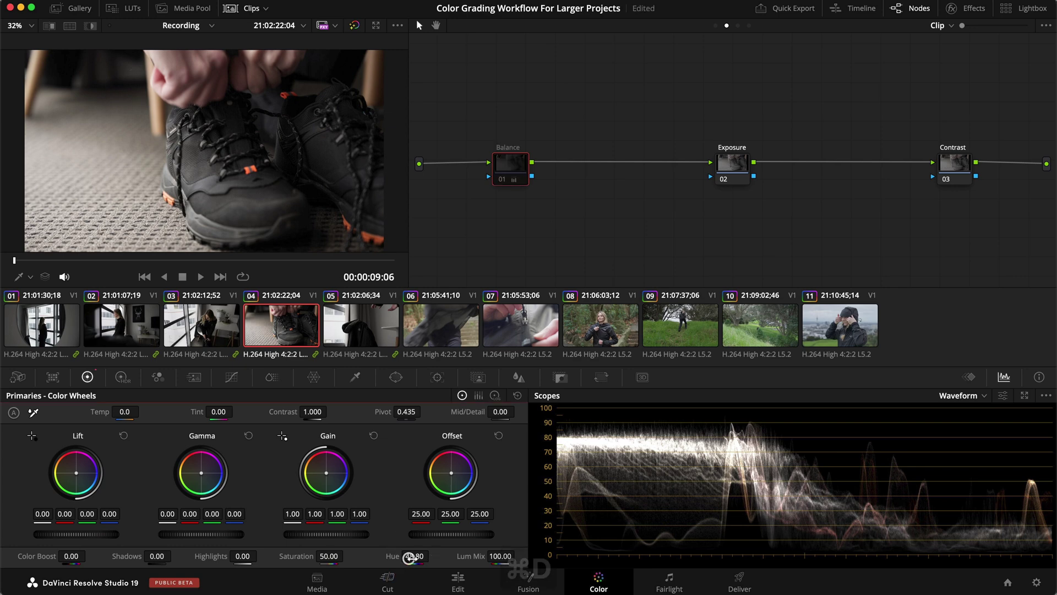
key(super+s)
key(Down)
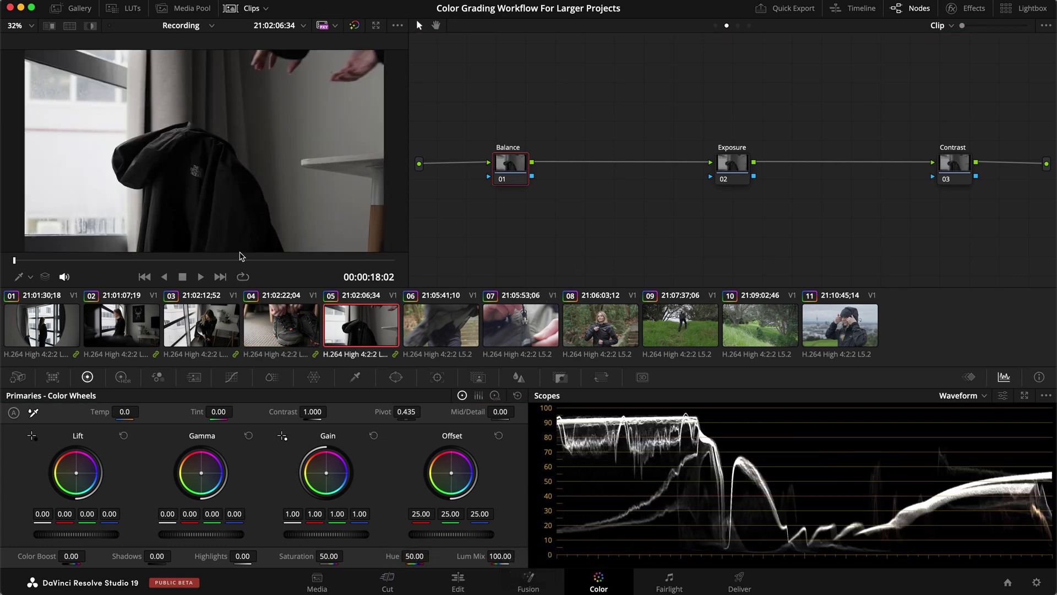
click(732, 162)
click(122, 377)
click(425, 518)
key(super+s)
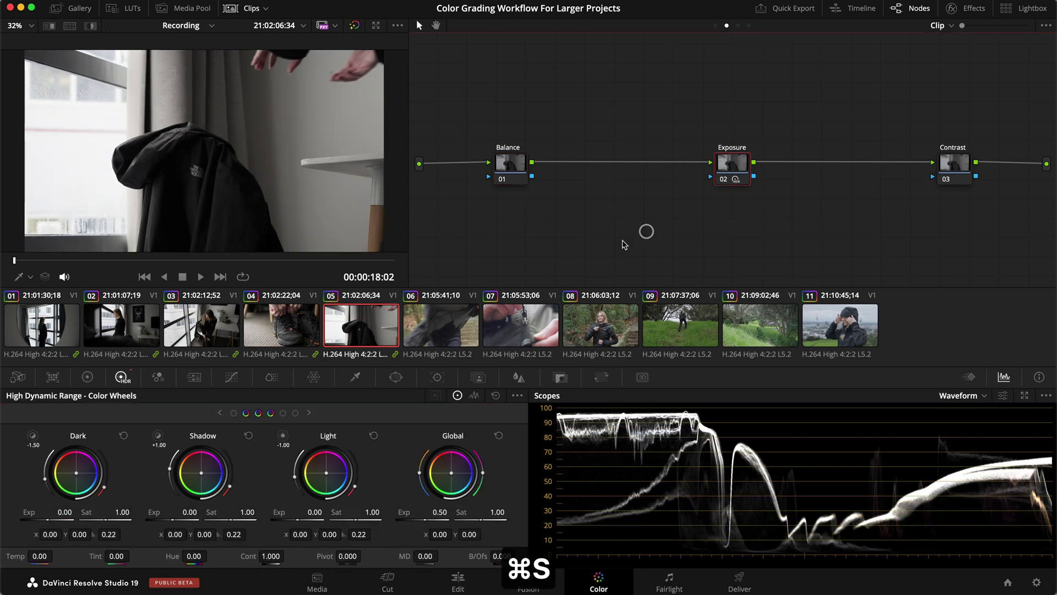
At Group Post-Clip level on clip 06, add a serial node before DWG-REC, place it near the source and label it Contrast
click(736, 26)
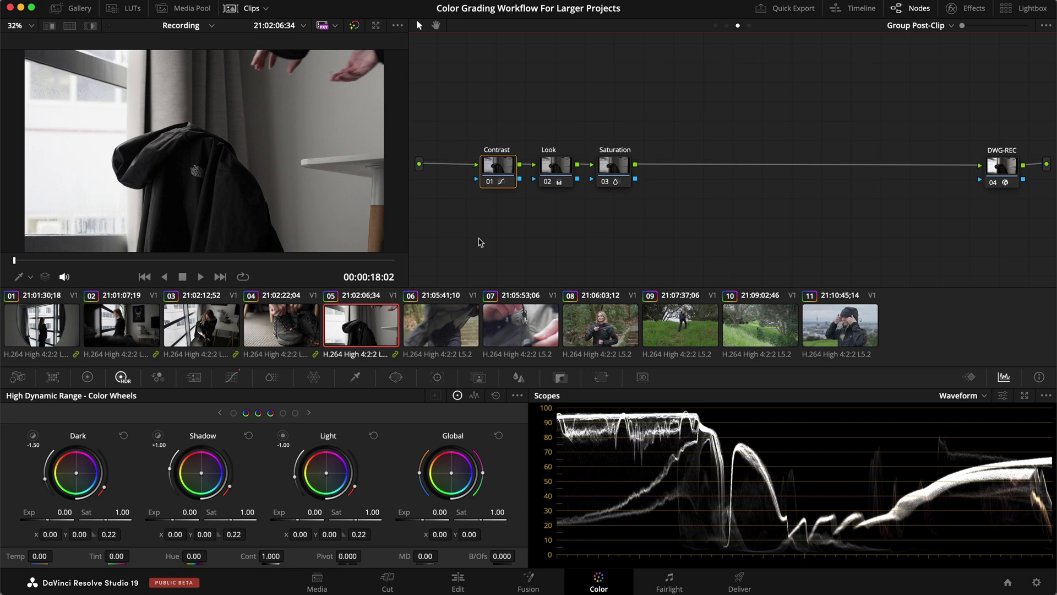
click(440, 329)
click(171, 261)
drag(171, 262, 190, 261)
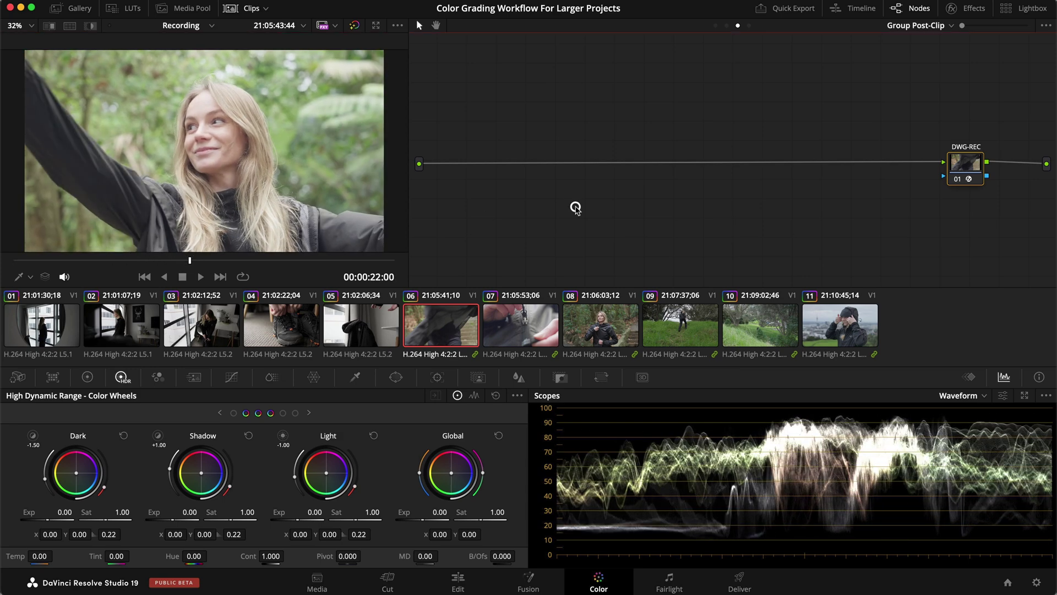
key(super+s)
key(shift+s)
drag(953, 212, 467, 169)
text(rContrast)
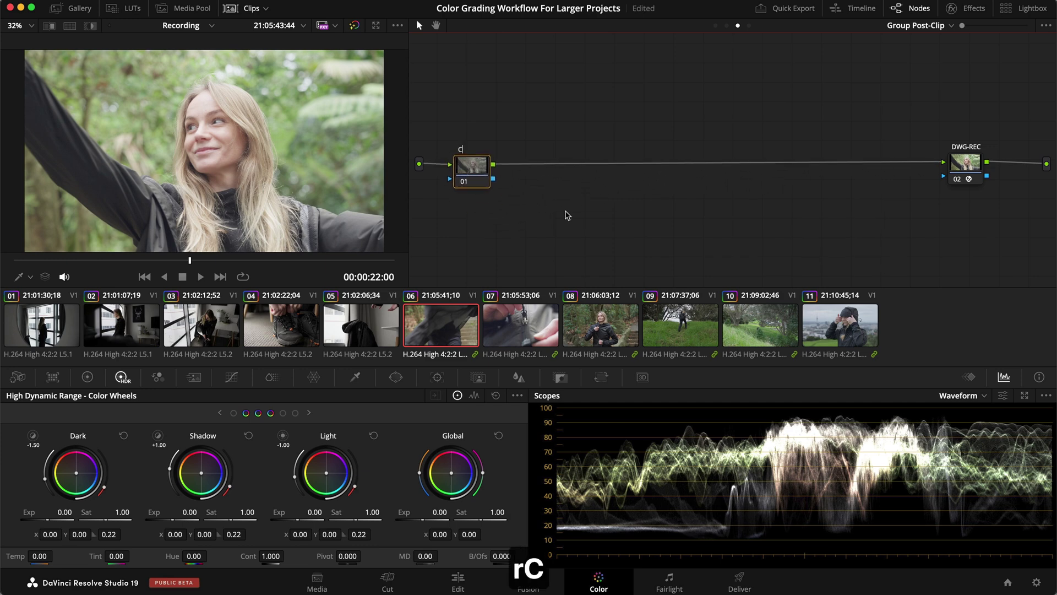
key(Return)
Add two serial nodes after clip 06's group Contrast node and label them Look and Curves
key(alt+s)
key(shift+r)
text(rLook)
key(Return)
key(alt+s)
text(rast)
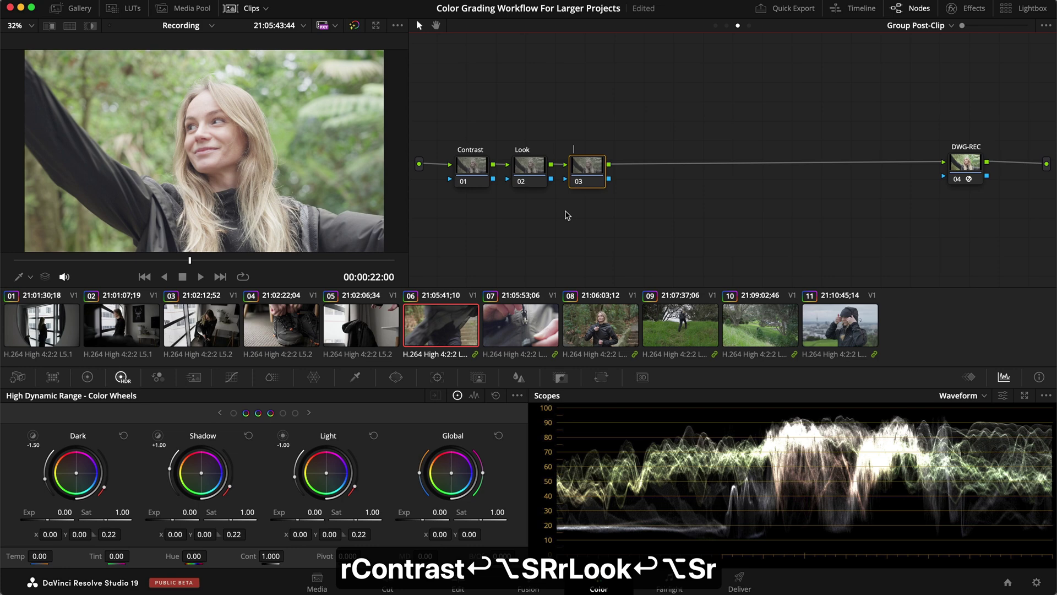
text(Curves)
key(Return)
Add a serial node after Curves, label it ColorSlice, and save the project
key(alt+s)
text(rColors)
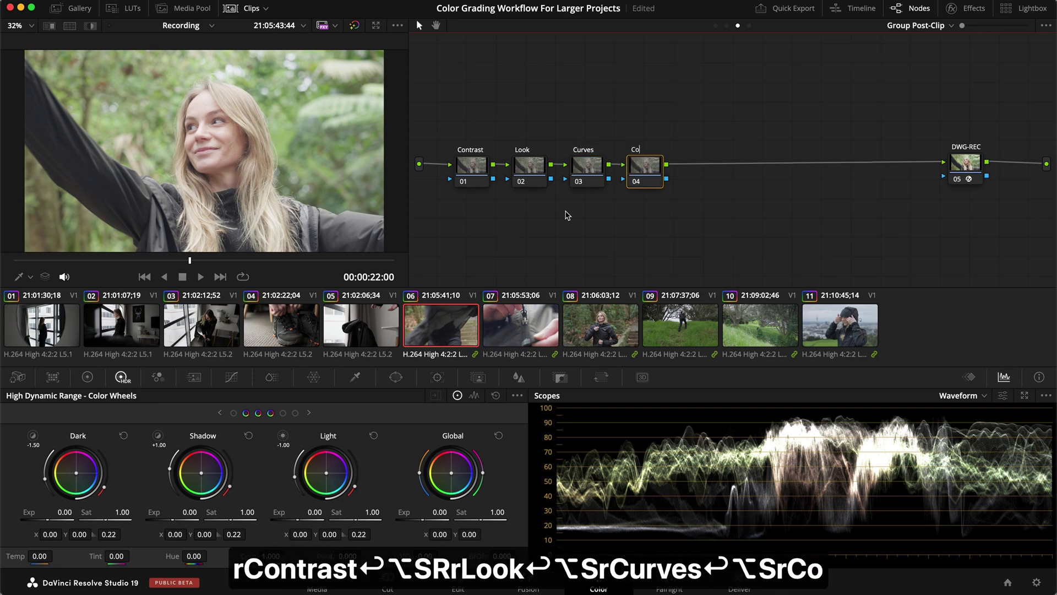
key(BackSpace)
text(Slice)
key(Return)
key(super+s)
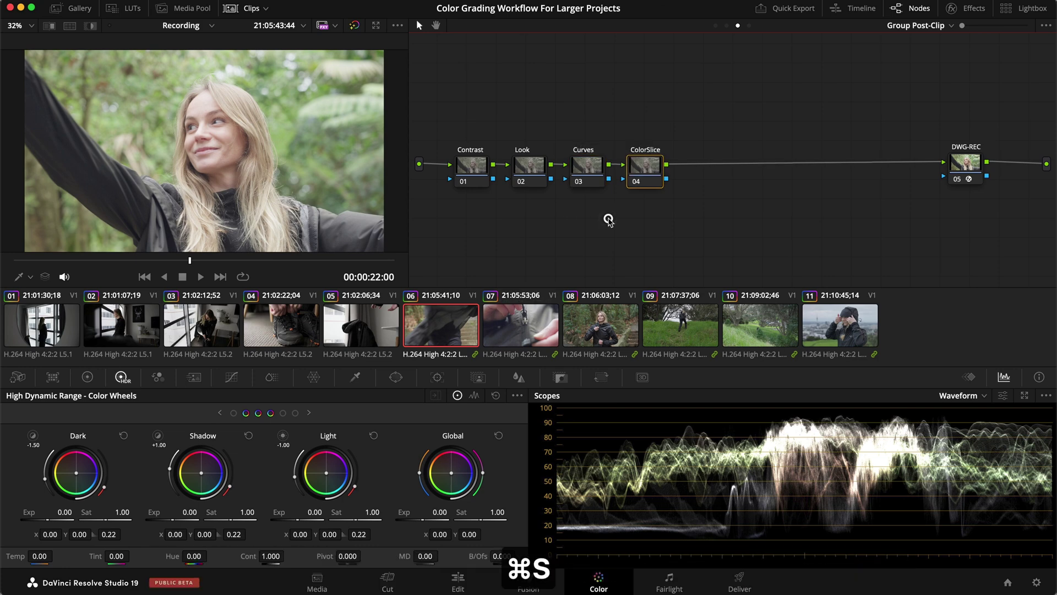
Shape a gentle S-curve on the group Contrast node with a lowered shadow point and a raised highlight point, and save
click(472, 164)
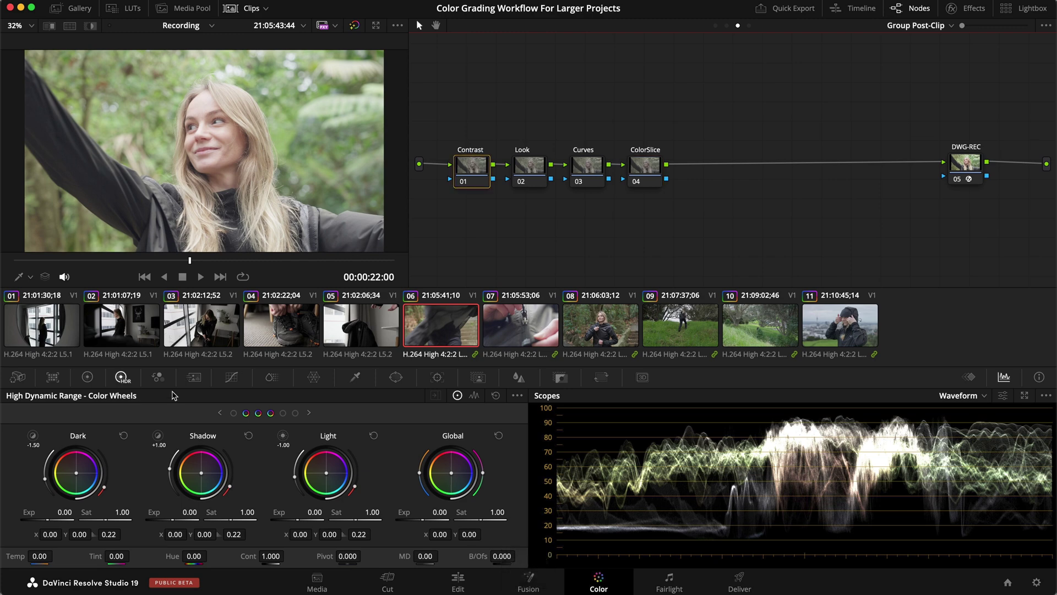
click(231, 377)
drag(85, 531, 87, 536)
click(311, 443)
mouse_move(311, 444)
mouse_down()
mouse_move(288, 439)
mouse_move(297, 436)
mouse_up()
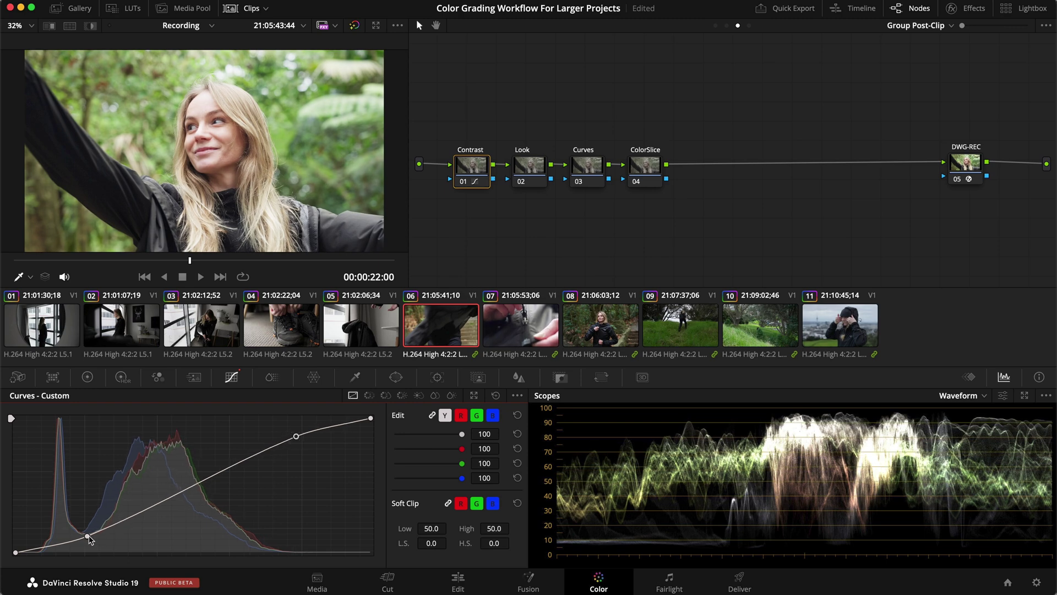
drag(87, 537, 91, 537)
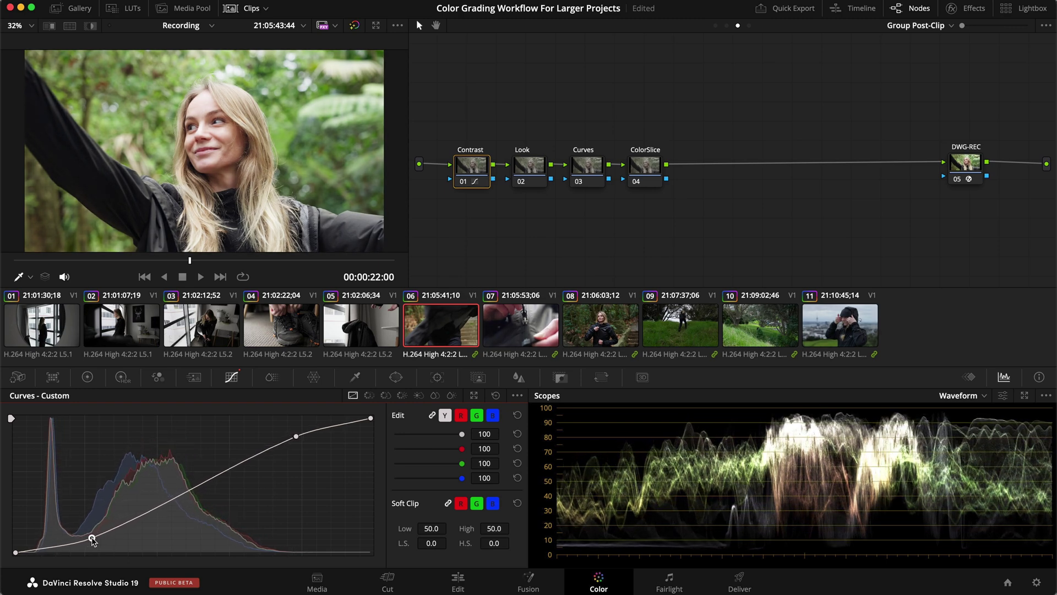
key(super+s)
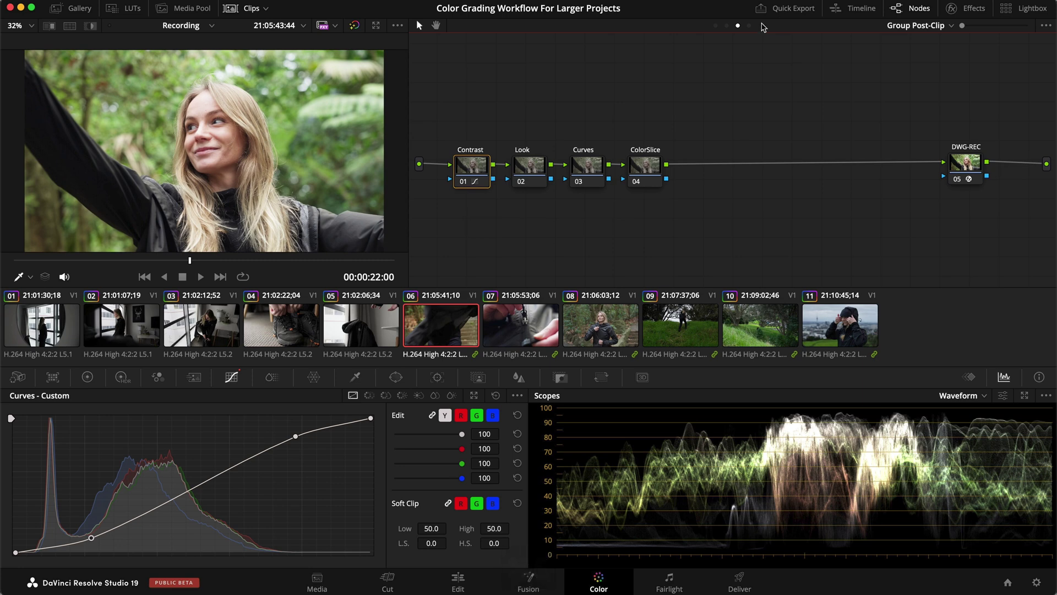
At Clip level on clip 06, set the Exposure node's HDR Global exposure to -1.00 and save the project
click(727, 25)
click(641, 92)
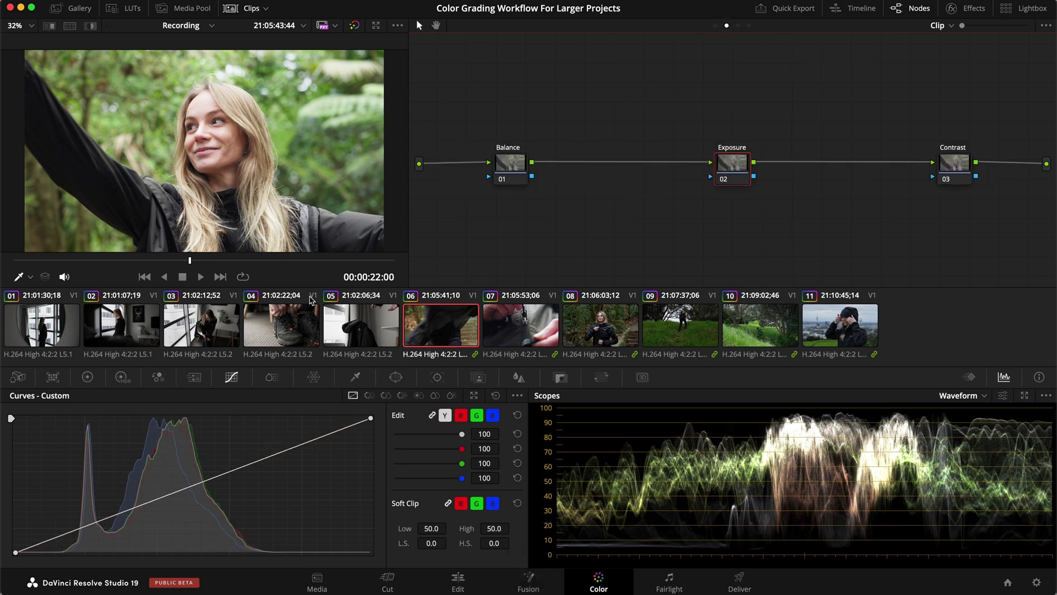
click(87, 376)
click(122, 377)
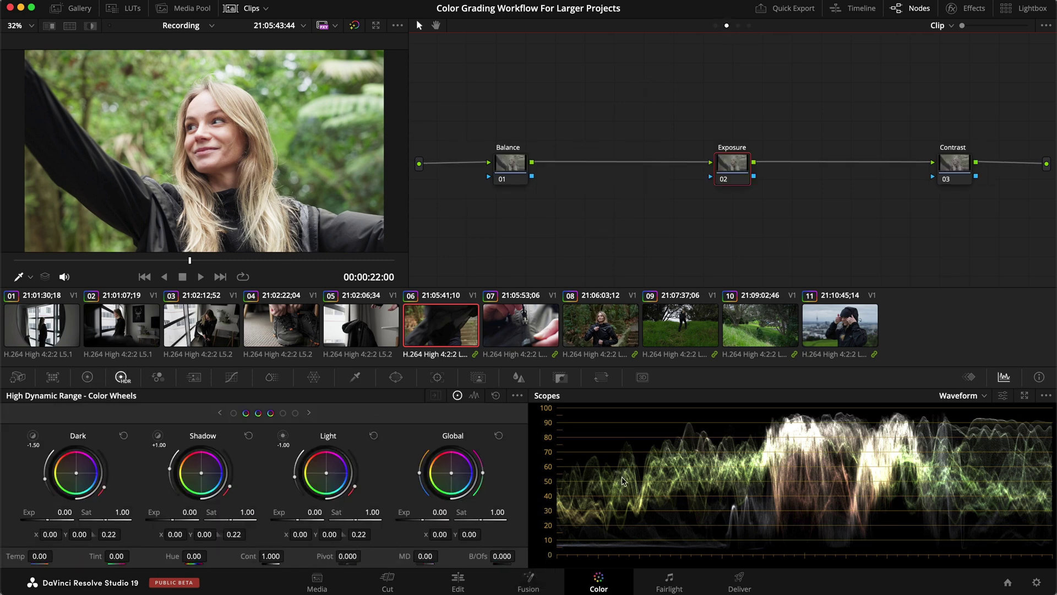
click(439, 512)
text(-1)
key(Return)
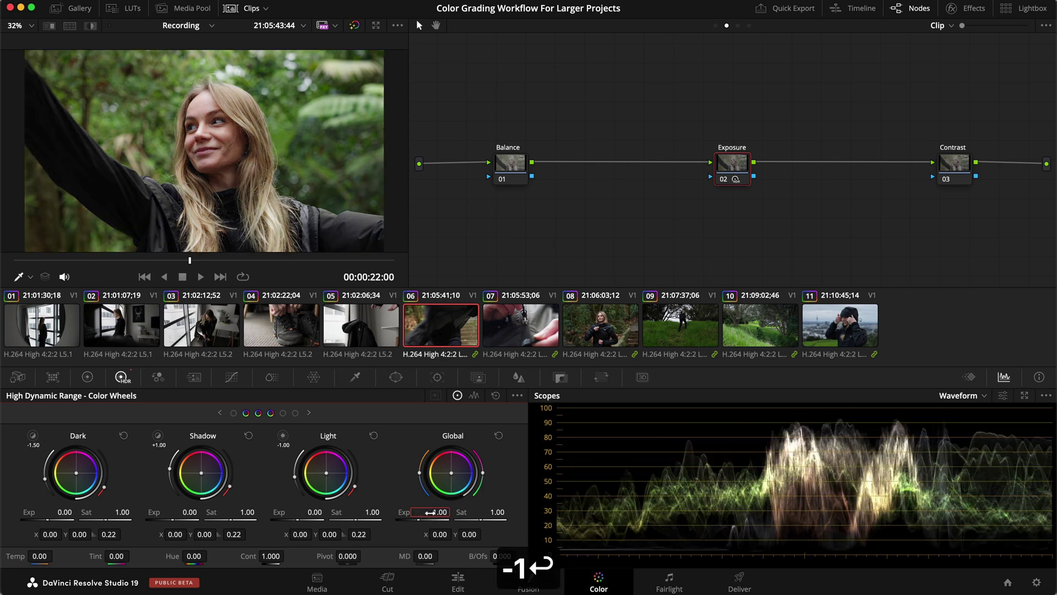
key(super+s)
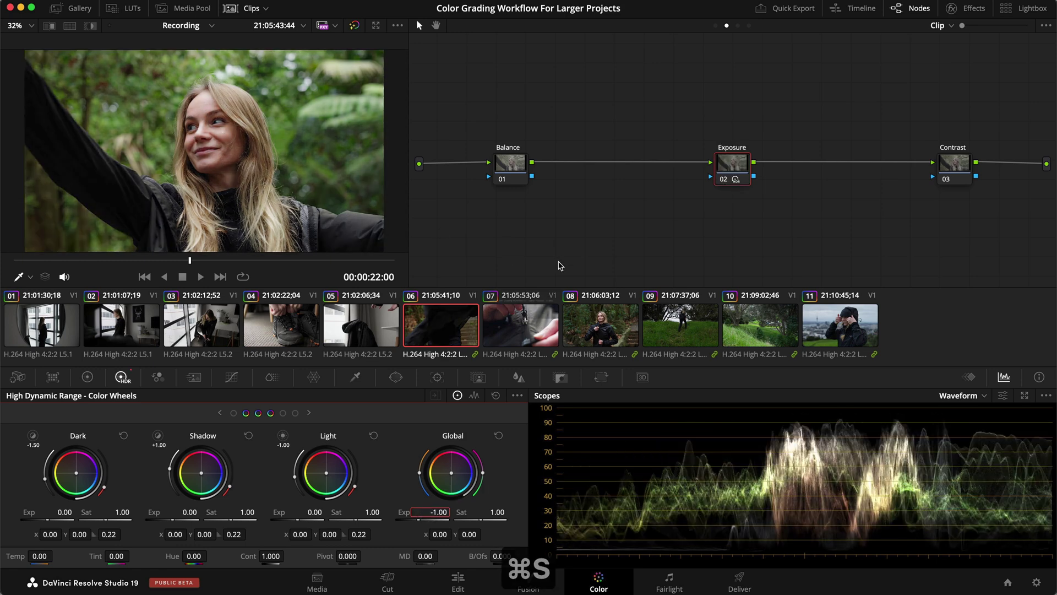
Display the vectorscope, set the Hue of clip 06's Balance node to 49.00, compare it with the node bypassed, and save
click(511, 164)
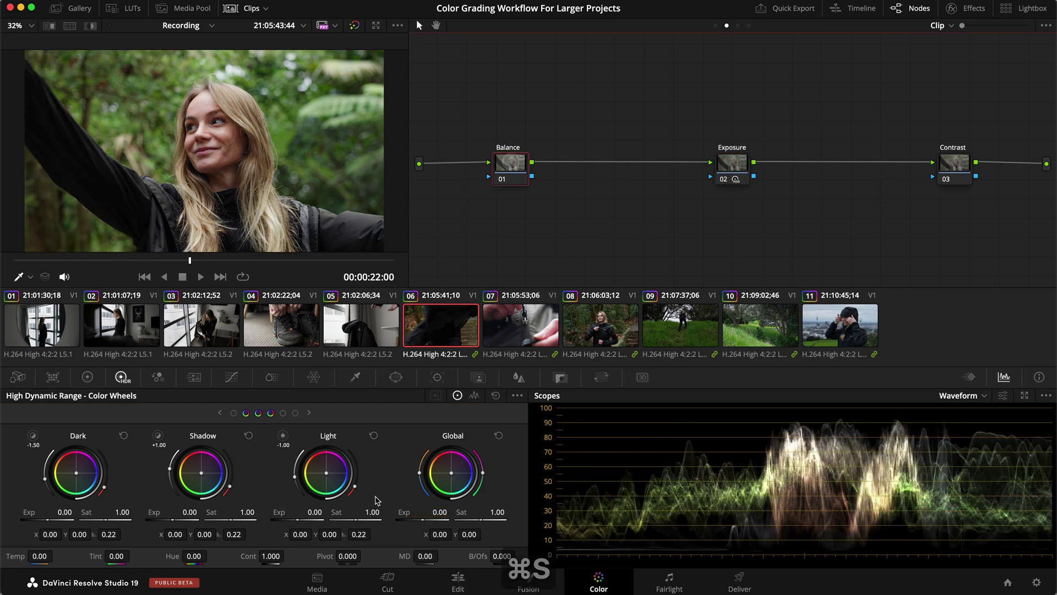
click(971, 431)
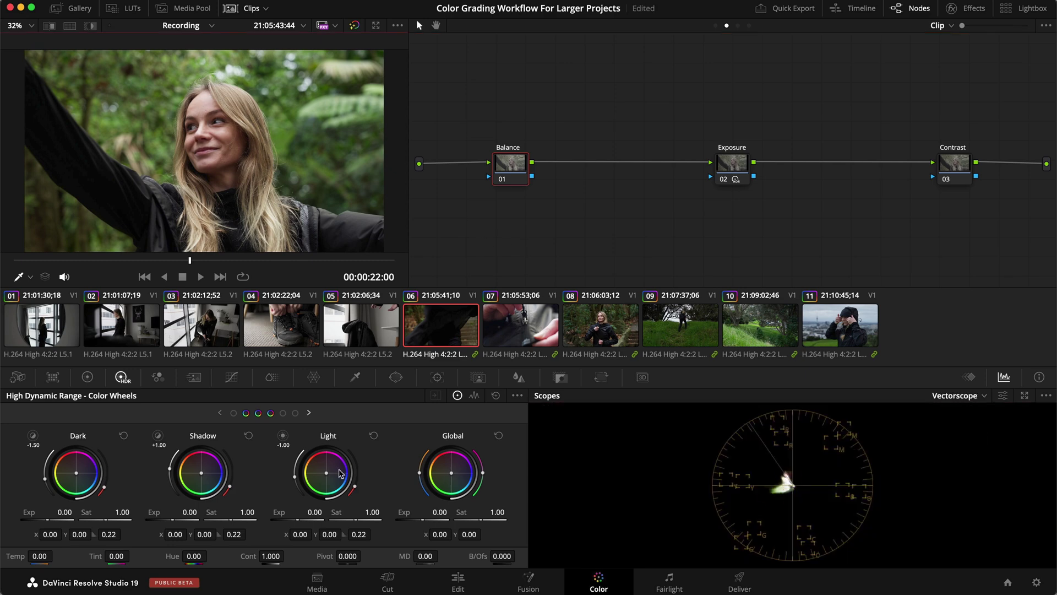
click(87, 377)
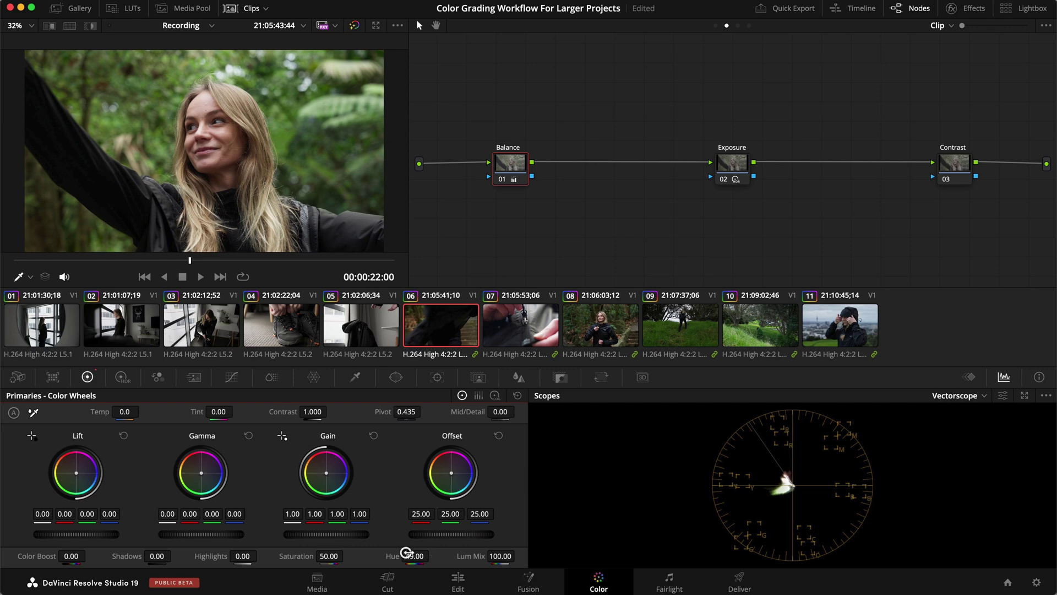
key(super+d)
key(super+d)
key(super+s)
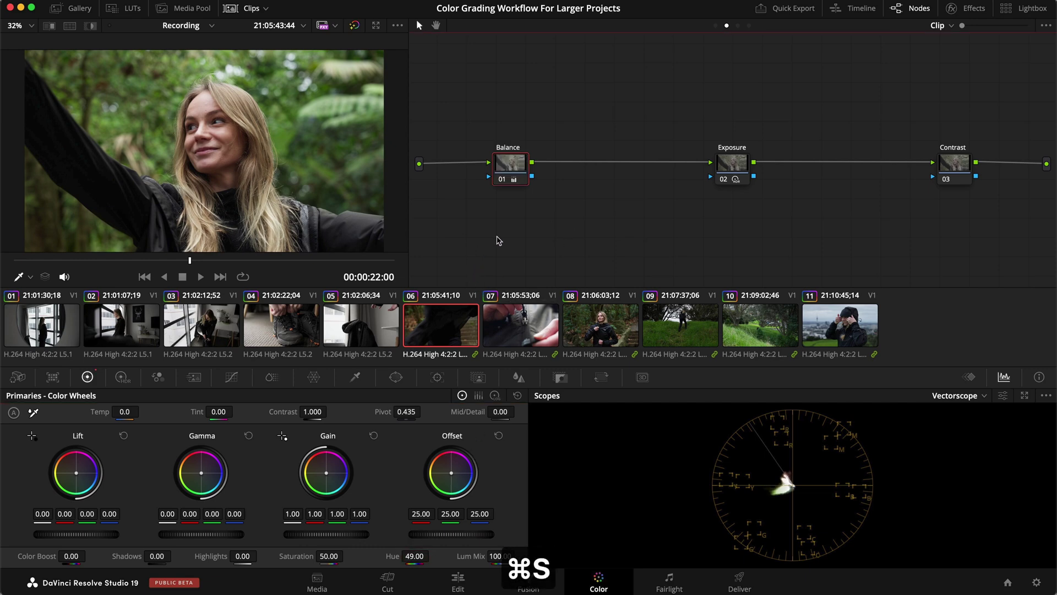
At Group Post-Clip level, set the Look node's Gain to 1.03 red and 1.01 green, and save
click(737, 26)
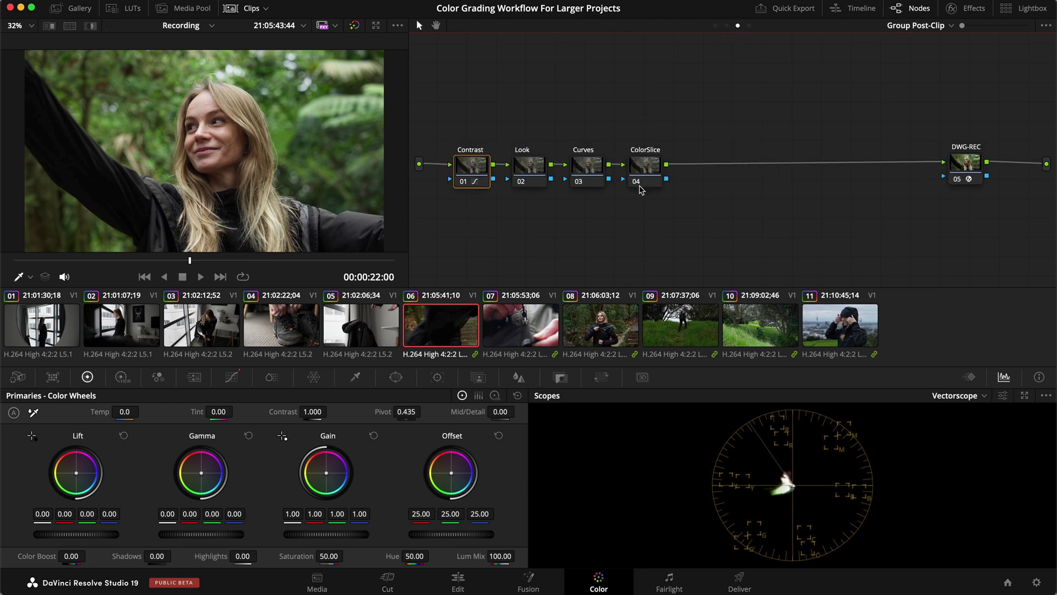
click(531, 164)
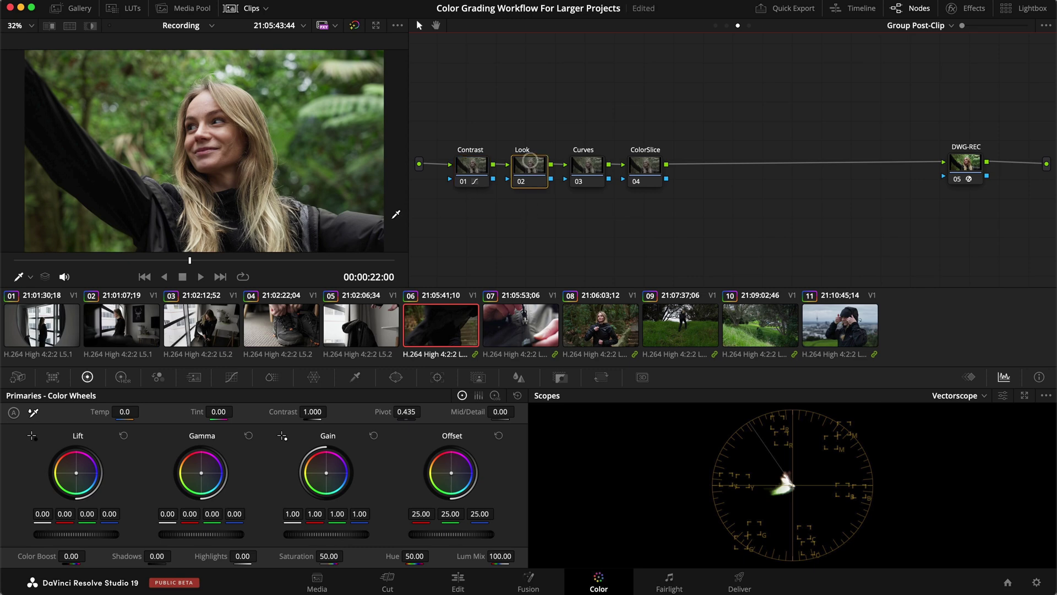
drag(322, 512, 346, 519)
key(super+s)
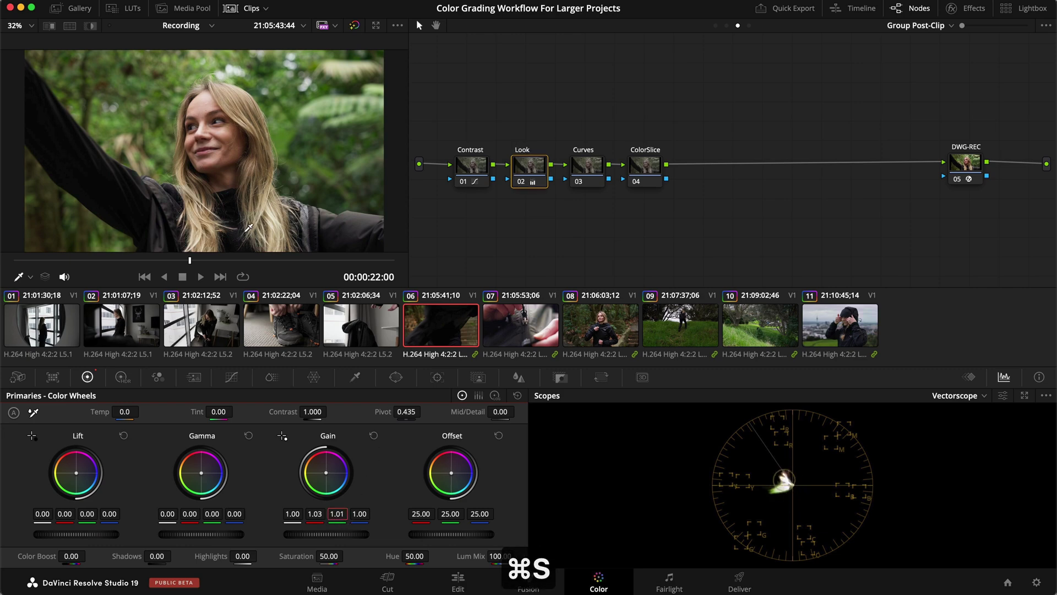
click(498, 239)
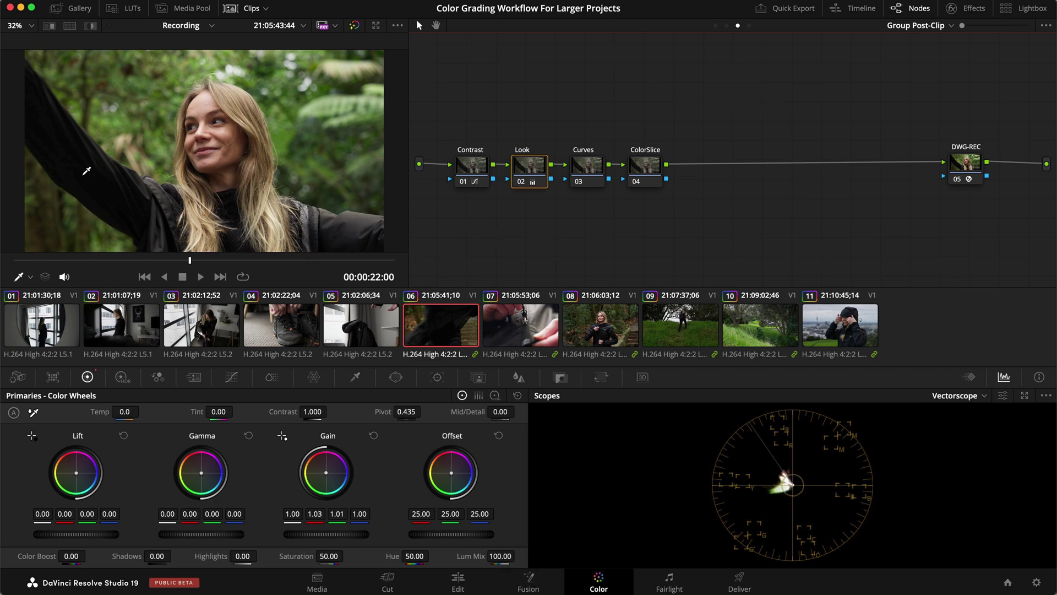
key(super+s)
On the group Curves node, raise the greens in Hue Vs Hue between two anchor points, compare the node on and off, and save
click(587, 165)
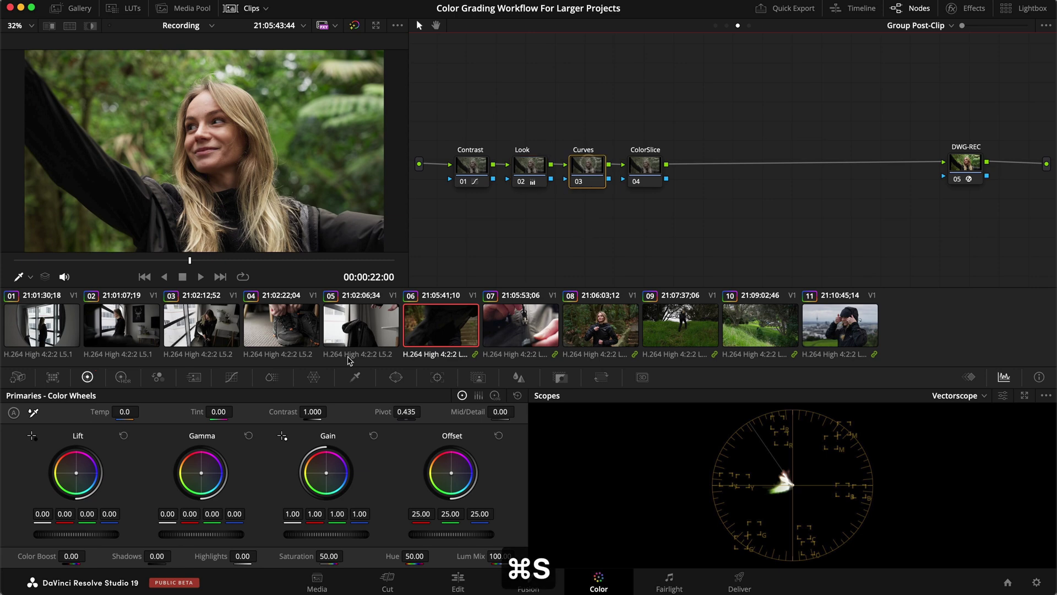
click(231, 376)
click(365, 396)
click(81, 474)
click(247, 474)
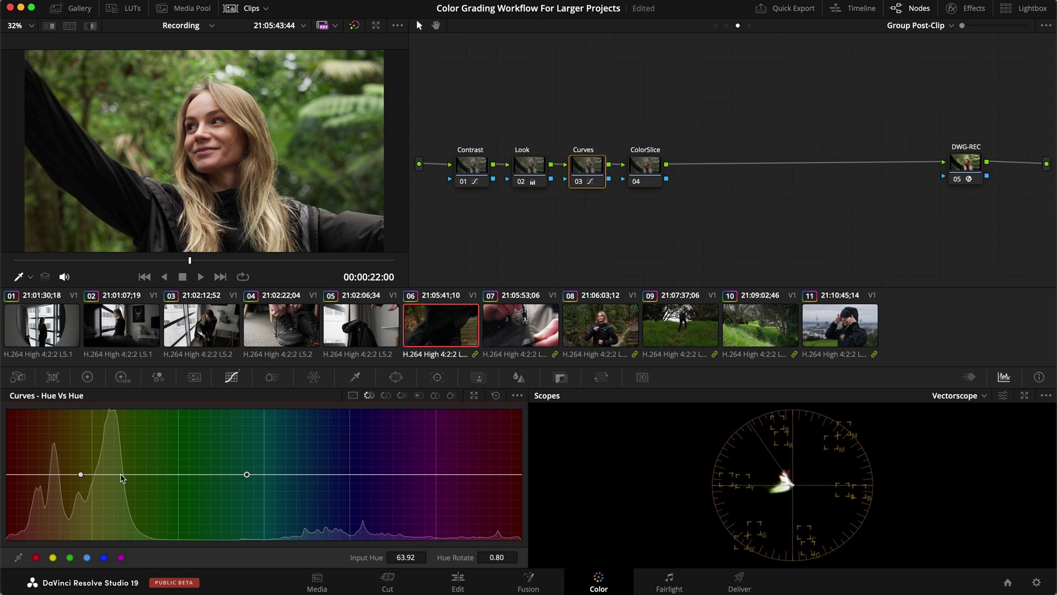
drag(158, 474, 158, 466)
key(super+d)
key(super+d)
key(super+s)
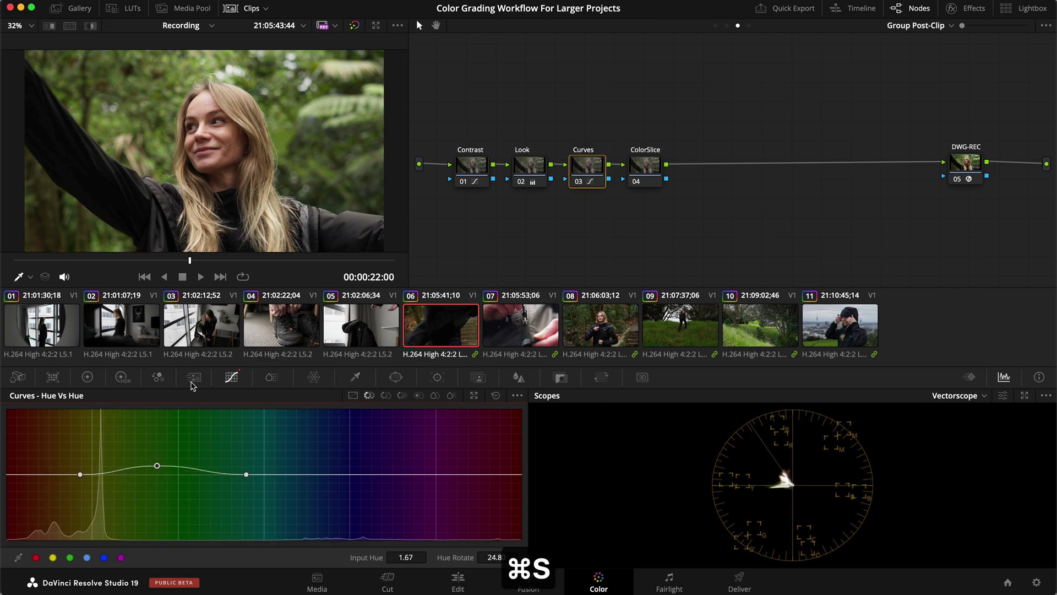
In Hue Vs Sat, lower the yellow-green saturation to about 0.56 between two anchor points, compare the result, and save
click(385, 394)
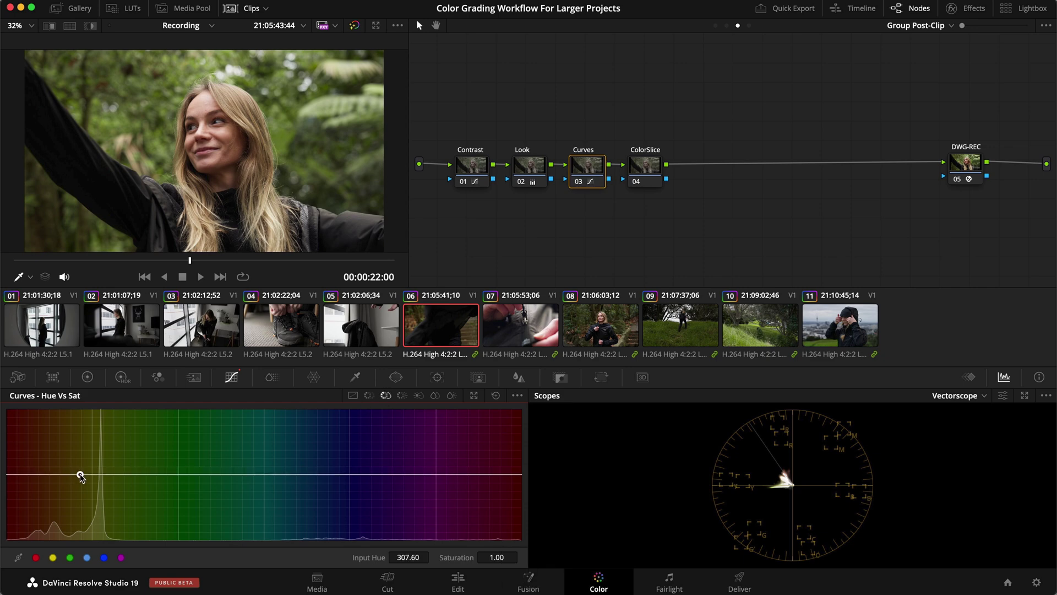
drag(261, 475, 259, 473)
drag(126, 474, 129, 506)
key(super+d)
key(super+d)
key(super+s)
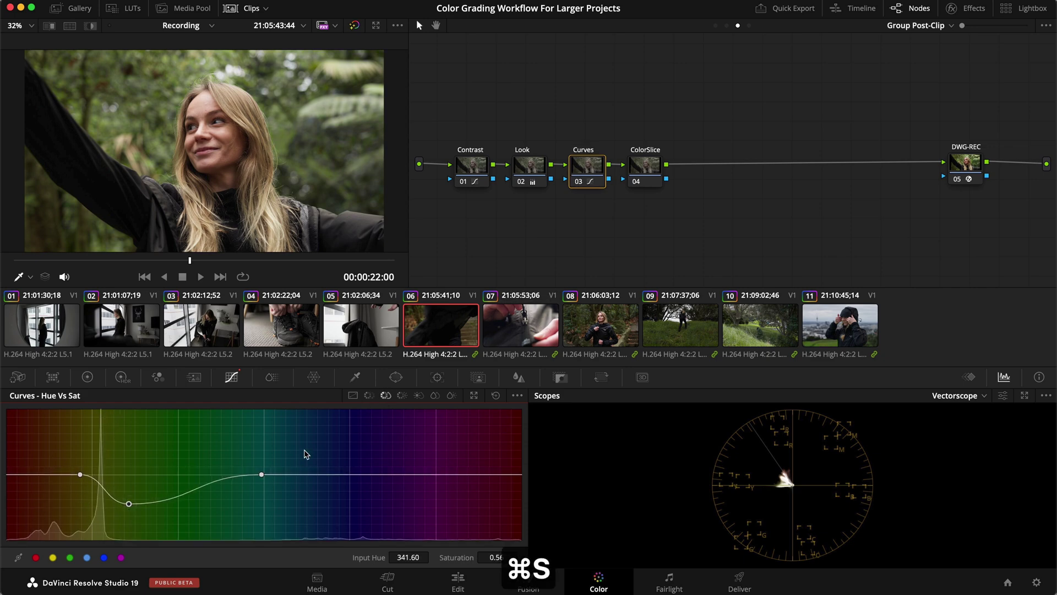
click(584, 231)
key(super+s)
On the group ColorSlice node, set Skin density to 0.19 and Skin saturation to 1.10, compare the result, and save
click(271, 377)
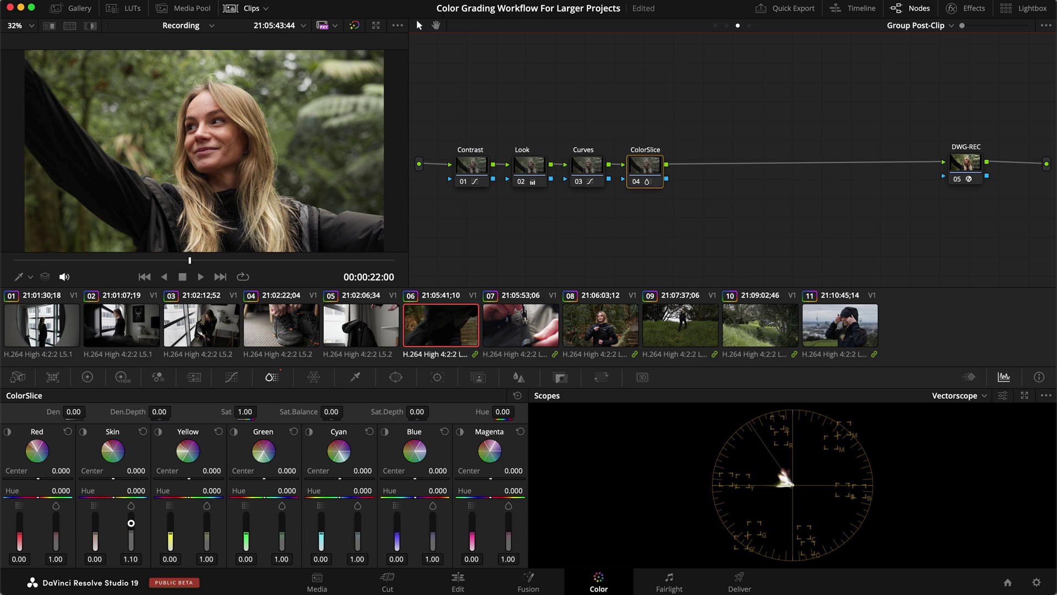
drag(95, 535, 96, 528)
key(super+d)
key(super+d)
key(super+s)
click(544, 252)
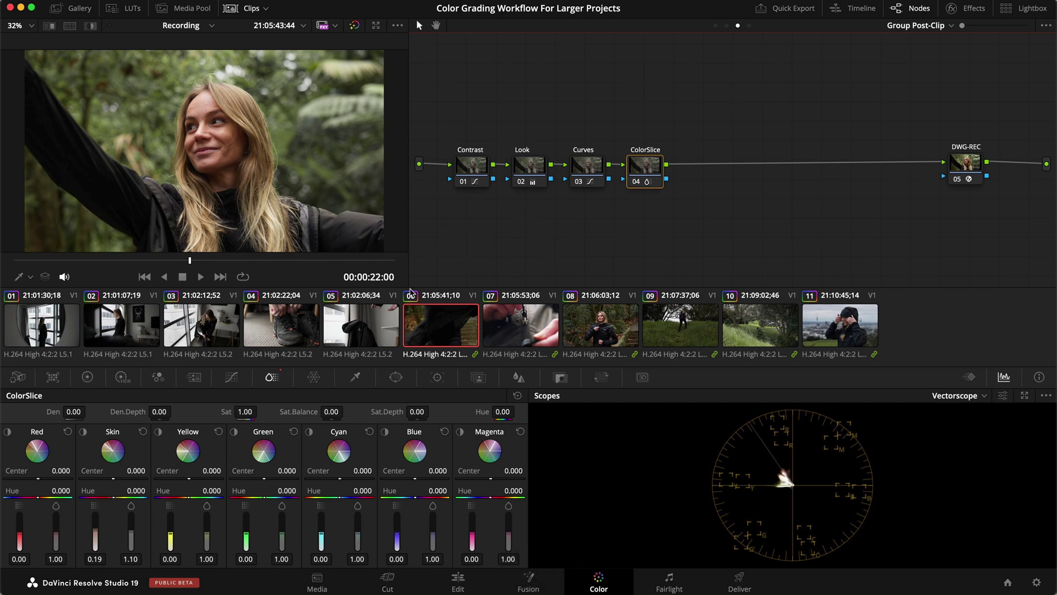
At Clip level on clip 07, shift the Balance node's Offset color slightly, set its Hue to 47.60, and save
click(349, 341)
key(Down)
key(Down)
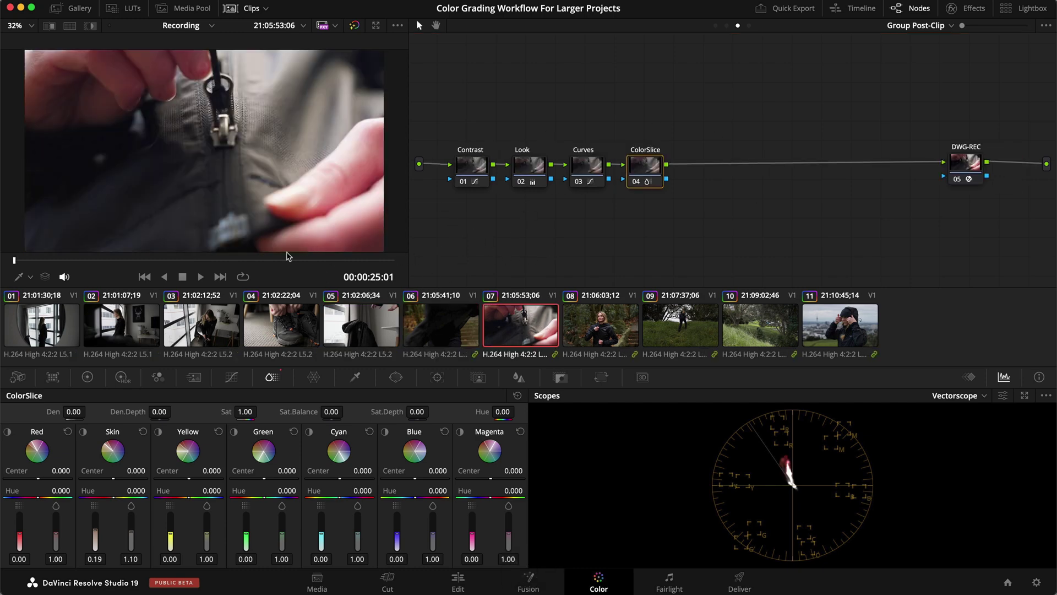
click(726, 25)
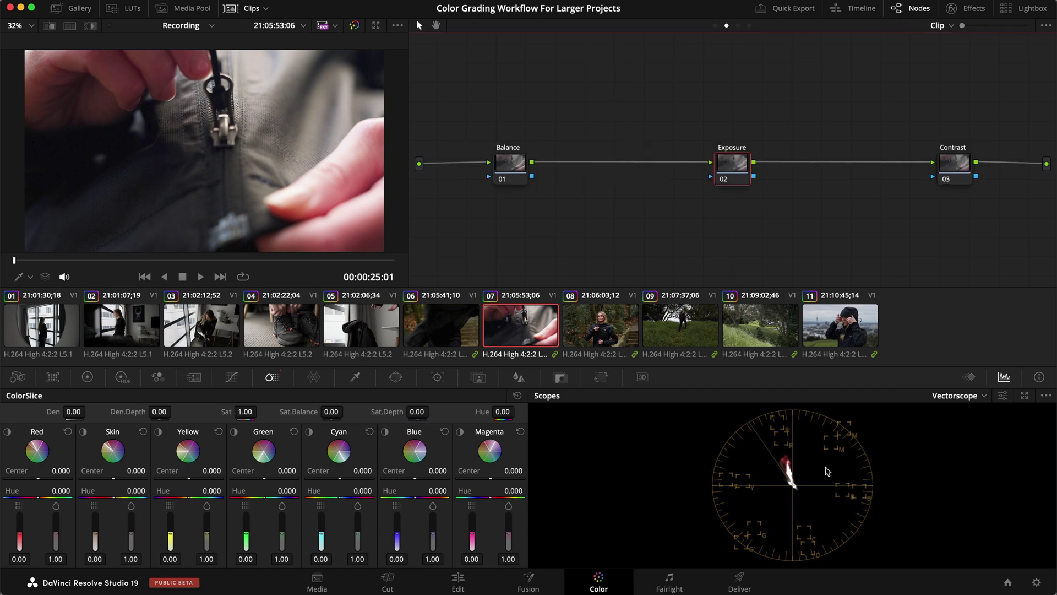
click(511, 163)
click(87, 377)
drag(451, 472, 449, 474)
drag(427, 554, 420, 553)
drag(247, 259, 307, 258)
key(super+d)
key(super+s)
Display the waveform and set the HDR Light exposure on clip 07's Exposure node to -1.00
click(728, 162)
click(942, 395)
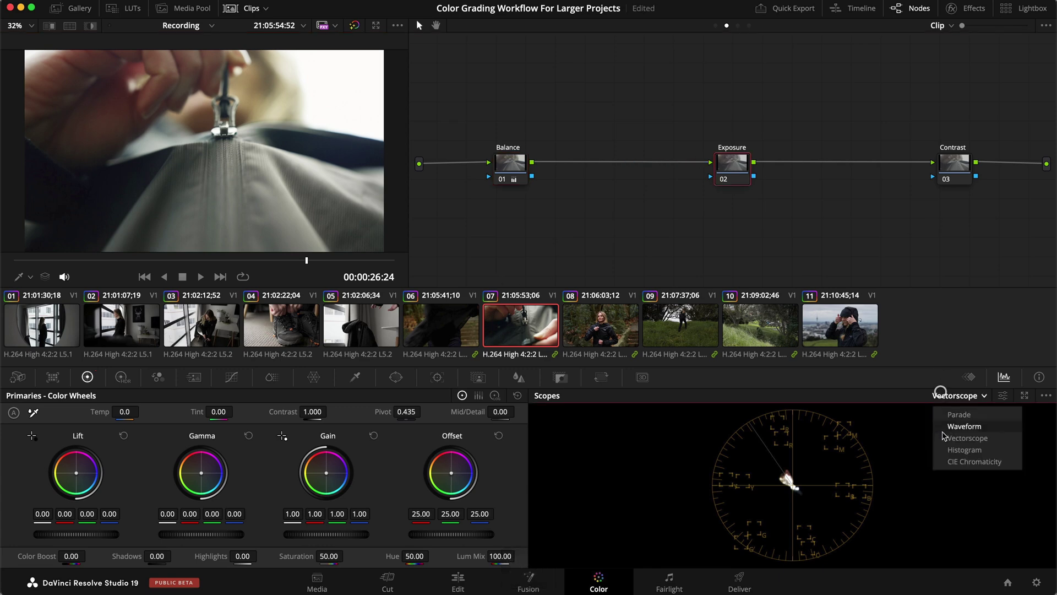
click(945, 427)
key(super+s)
click(121, 377)
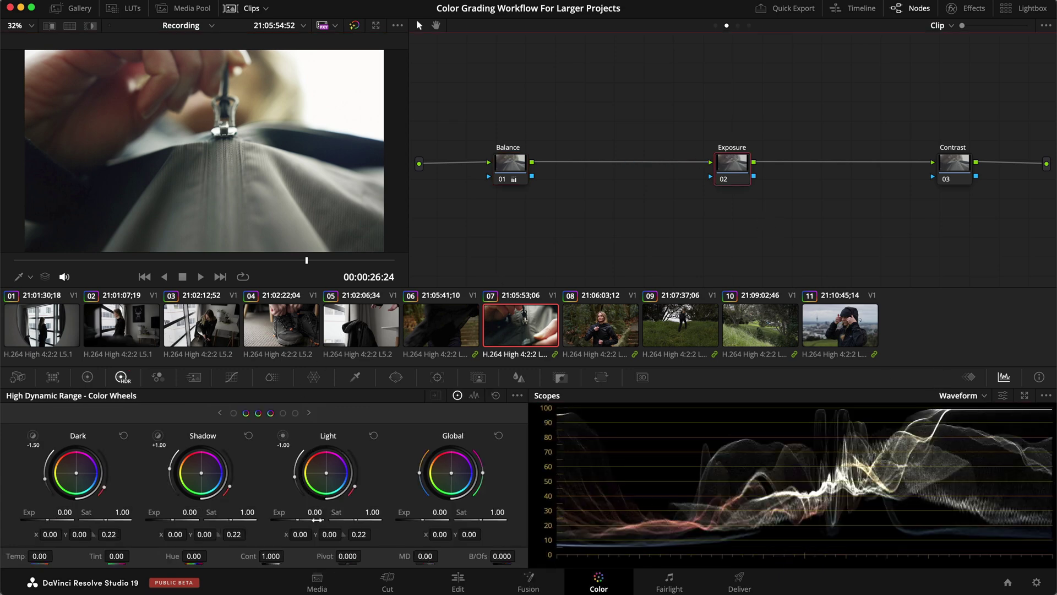
key(Return)
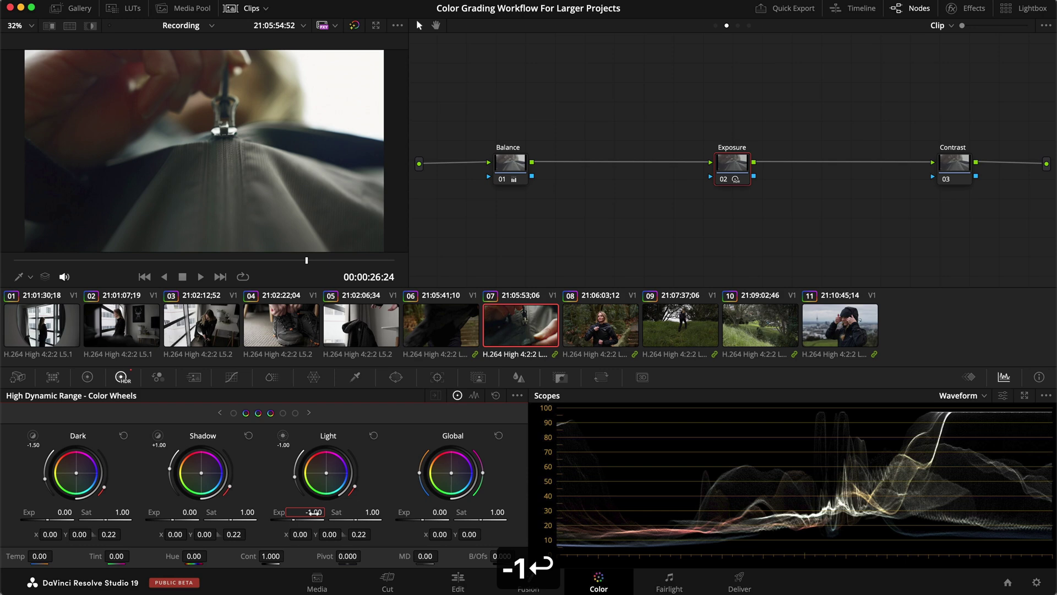
Set the HDR Shadow exposure on clip 07's Exposure node to -0.50, compare the node on and off, and save
click(190, 512)
text(-.5)
key(Return)
key(super+d)
key(super+d)
key(super+s)
Using the vectorscope, refine the Offset color of clip 07's Balance node, compare it with the node bypassed, and save
click(505, 158)
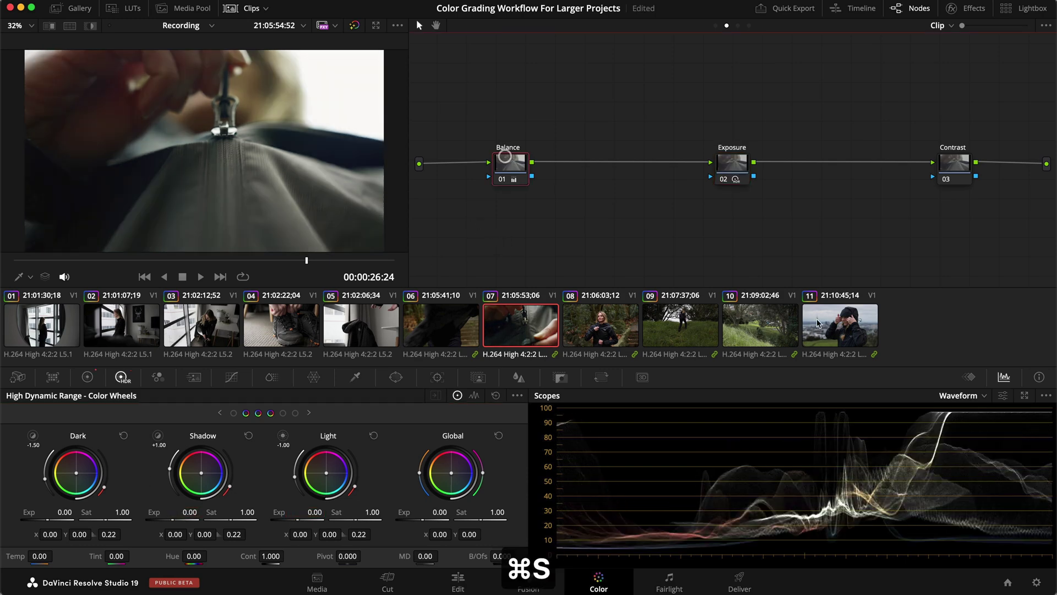
click(945, 393)
click(949, 437)
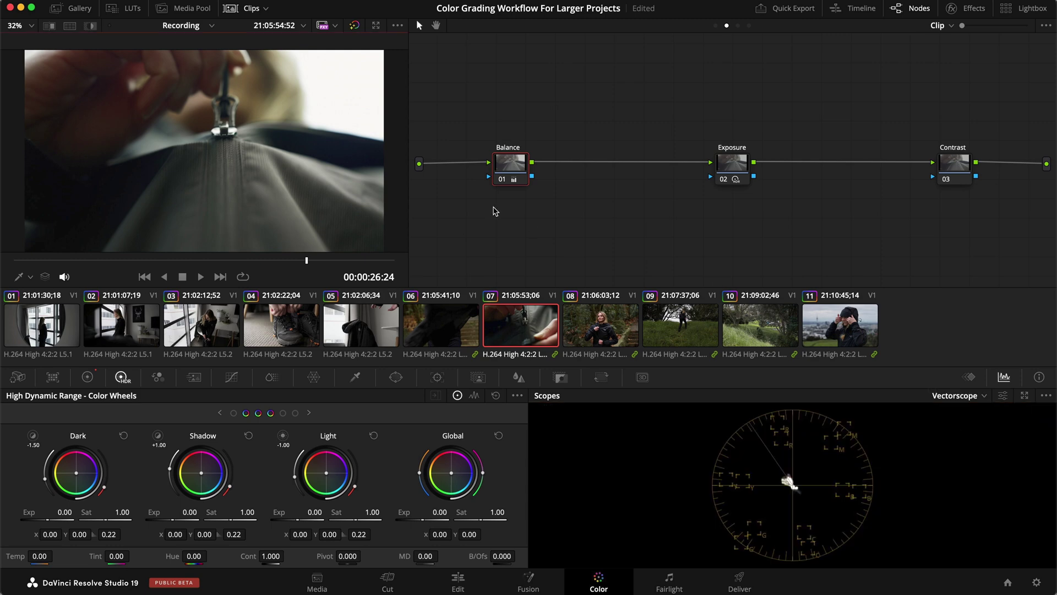
click(87, 377)
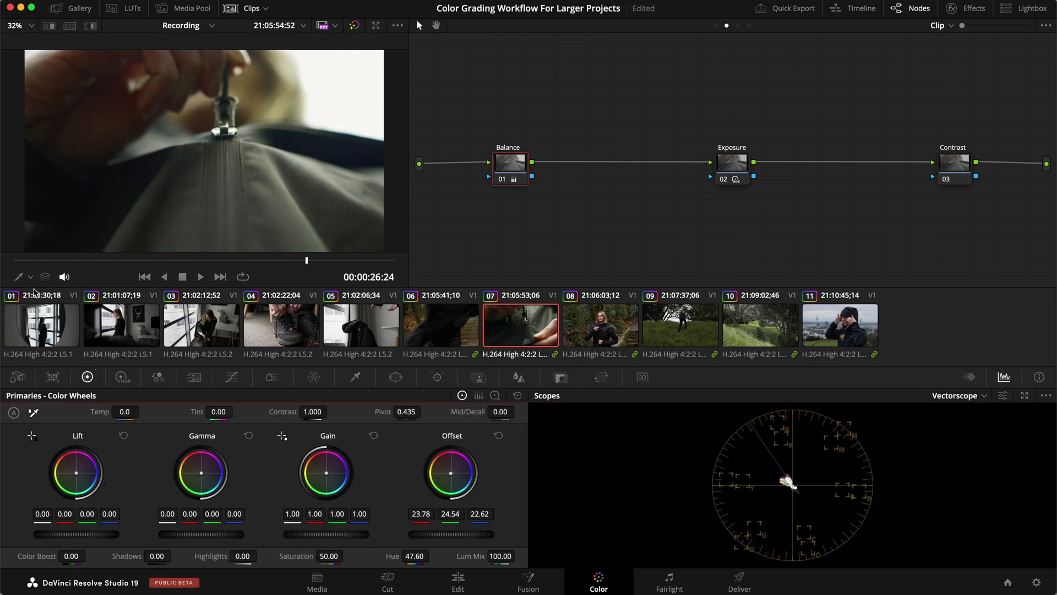
drag(461, 483, 453, 472)
key(super+d)
key(super+d)
key(super+s)
Set the Hue of clip 08's Balance node to 49.00 and save the project
click(582, 344)
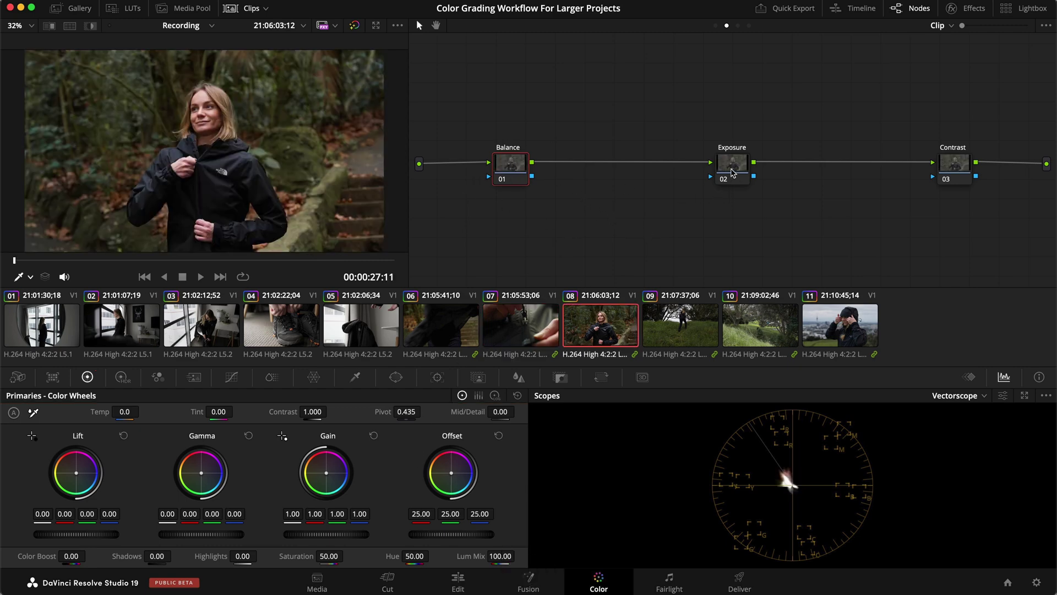
click(413, 554)
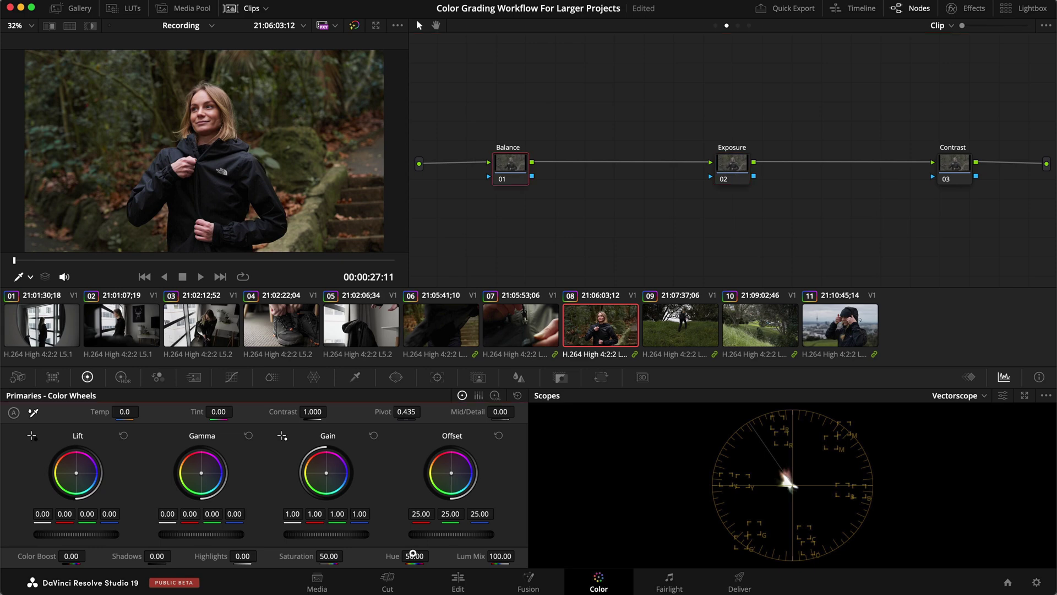
key(super+s)
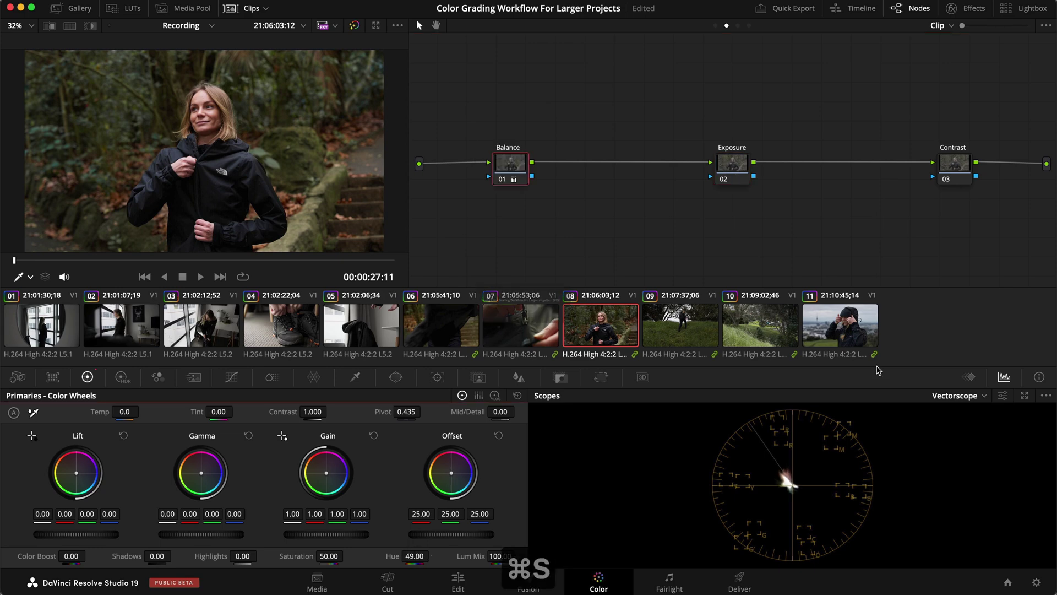
key(super+s)
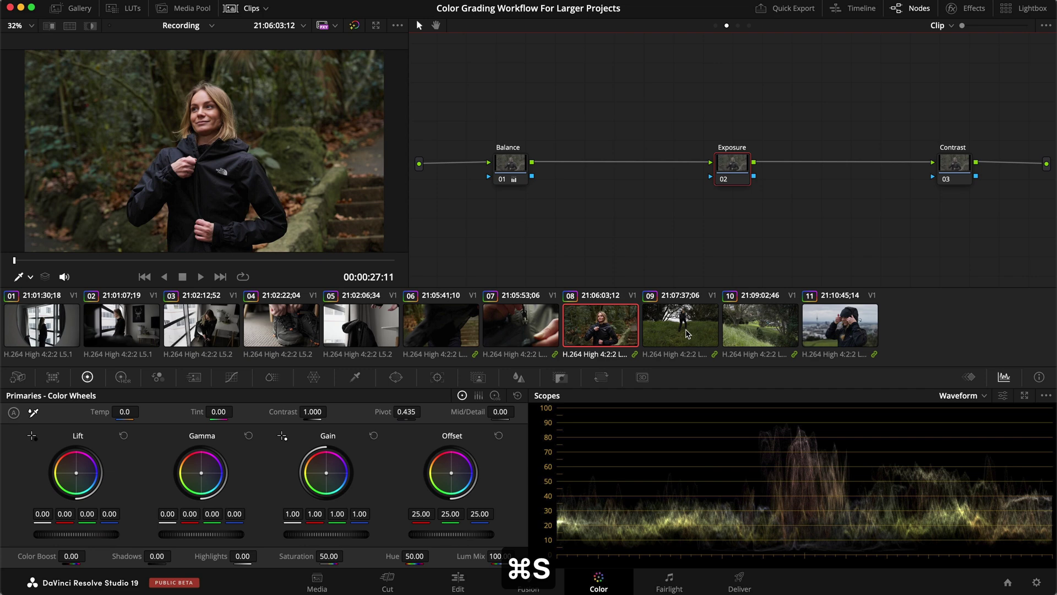
On clip 09's Exposure node, try HDR Global exposures of 0.50 and 1.50, settle on 1.00, and save the project
key(Down)
click(122, 376)
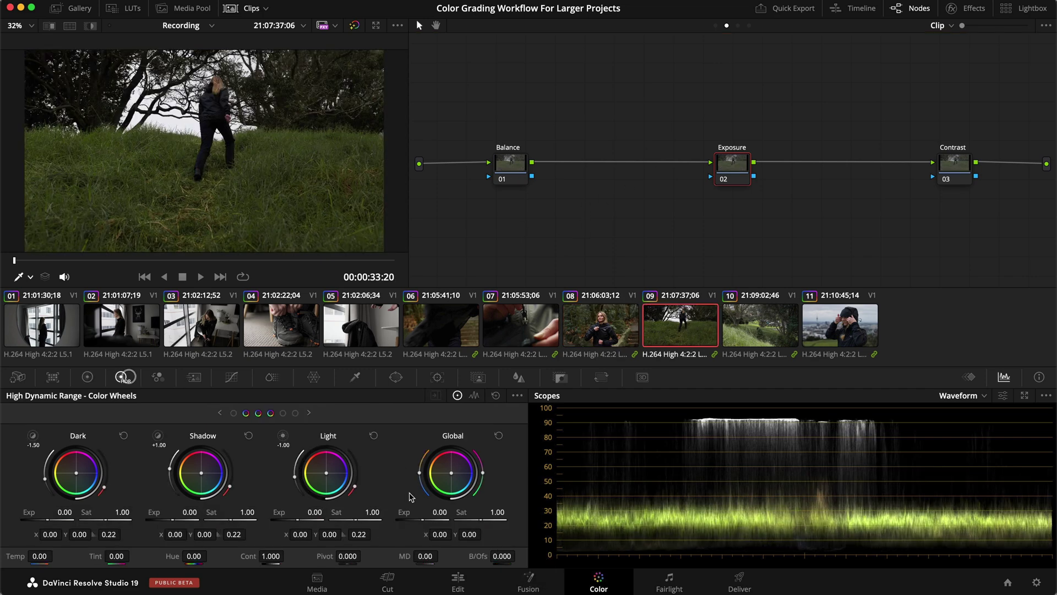
text(.5)
key(Return)
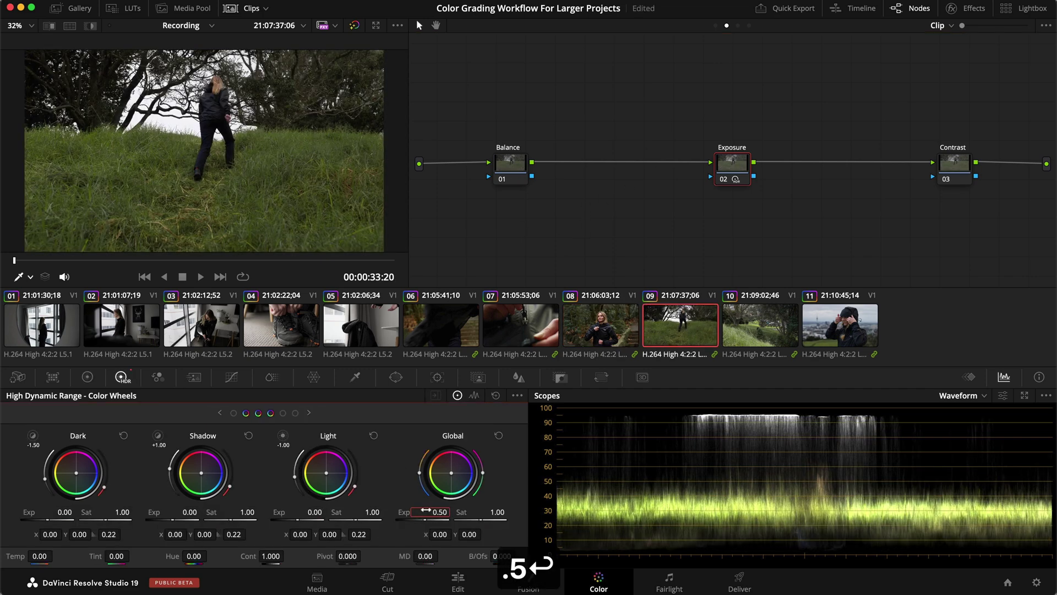
text(1.5)
key(Return)
key(super+s)
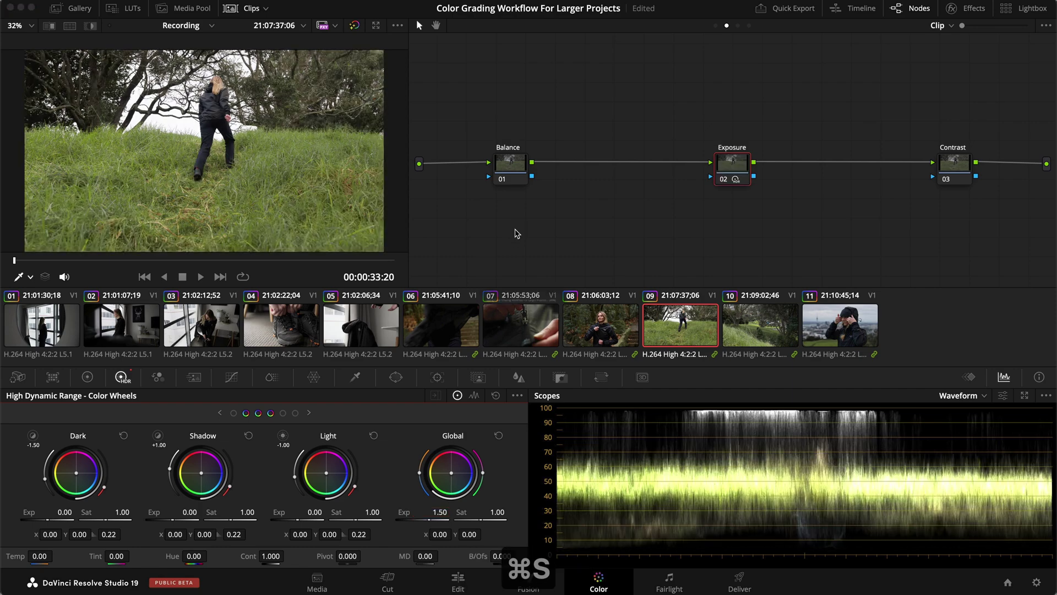
click(438, 511)
text(1)
key(Return)
key(super+s)
Using the vectorscope, warm clip 11's Balance node by shifting the Offset color to 25.21, 24.71 and 23.87, and save
click(760, 325)
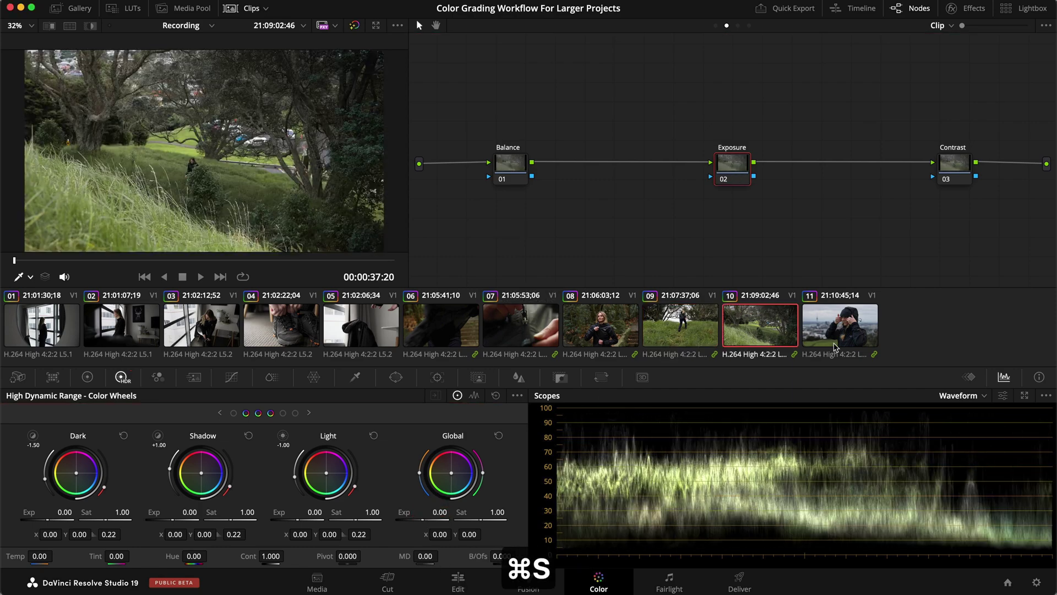
click(838, 341)
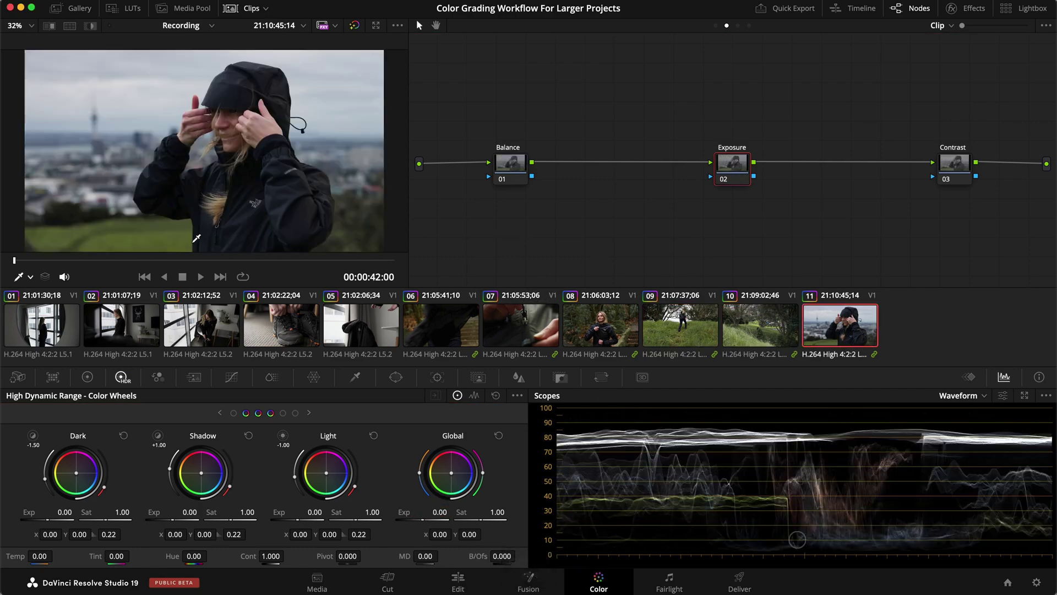
drag(177, 259, 95, 257)
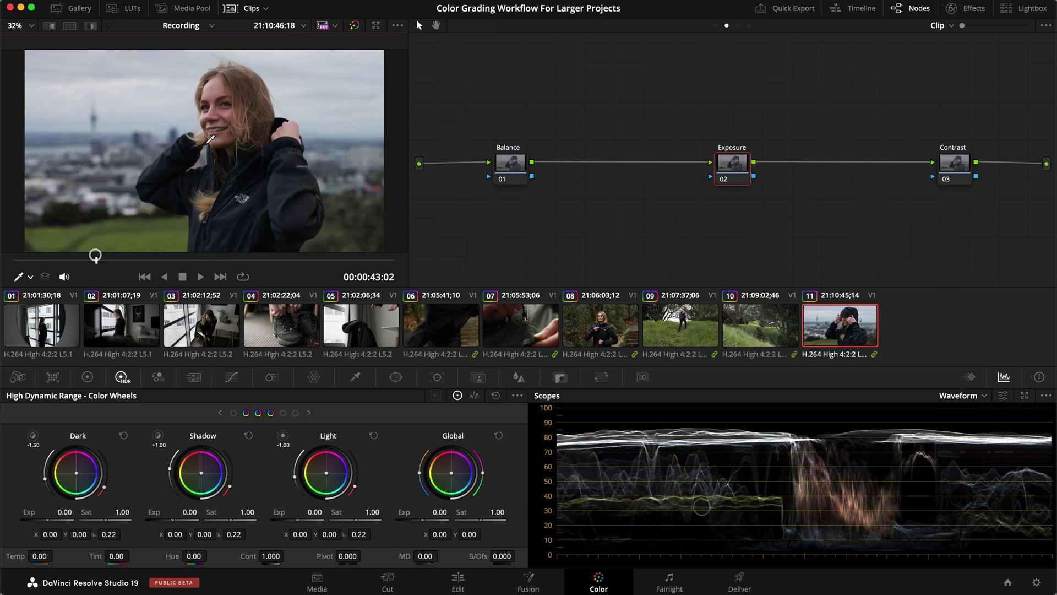
click(509, 162)
click(946, 395)
click(973, 437)
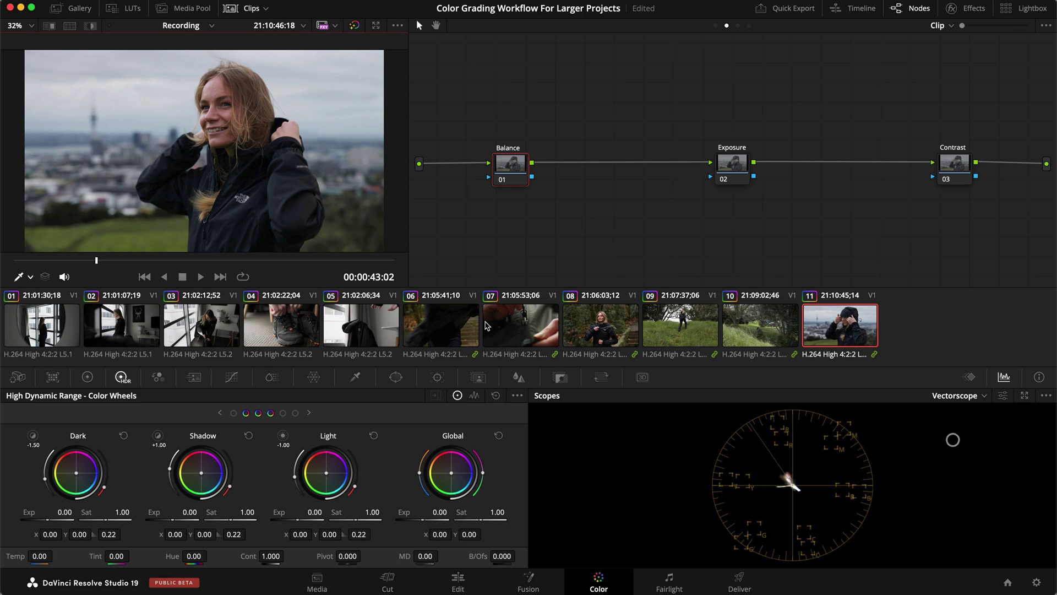
click(87, 378)
drag(450, 472, 446, 468)
key(super+s)
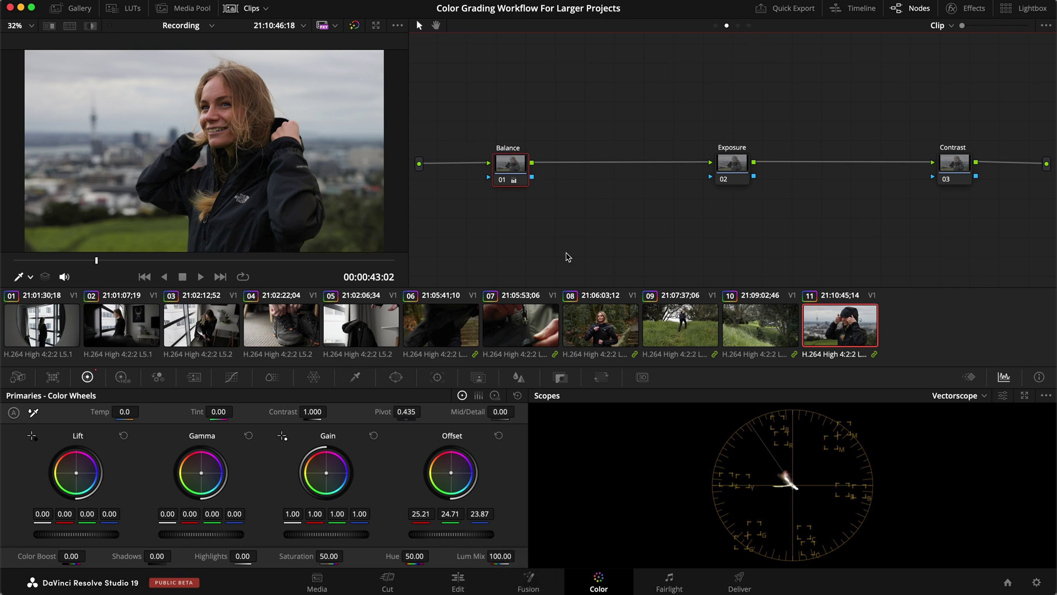
Display the Group Post-Clip node graph and review the look across clips 08 to 11, ending on clip 09
click(739, 26)
click(680, 324)
click(602, 322)
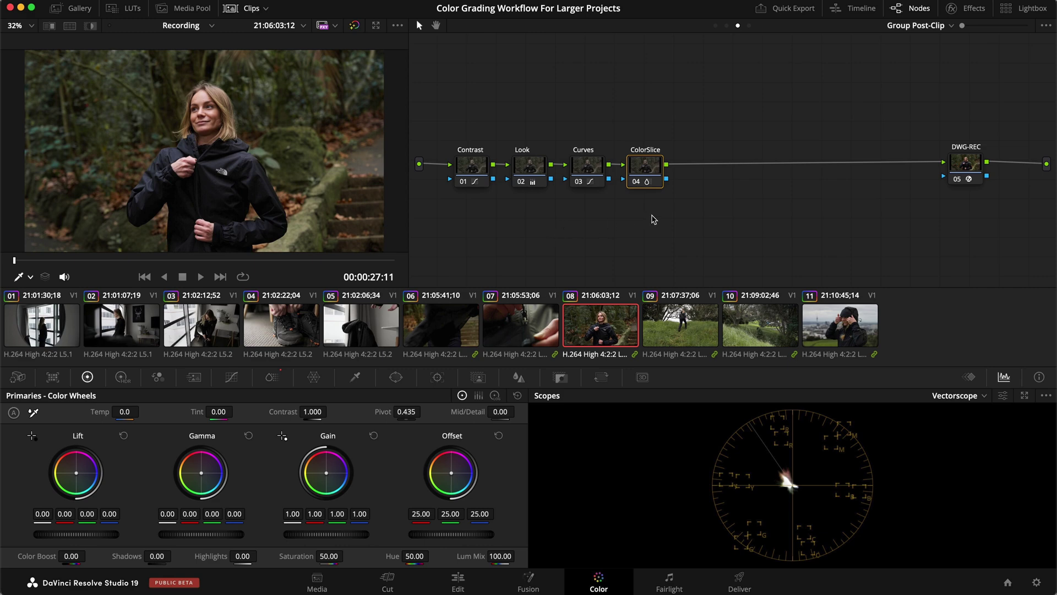
click(673, 321)
click(759, 323)
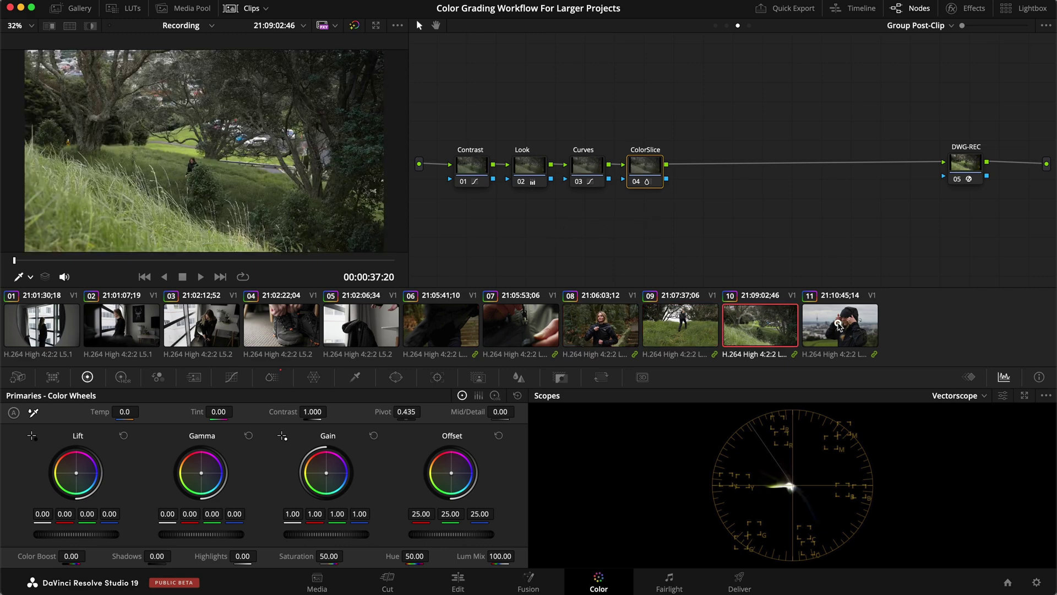
click(838, 323)
click(760, 337)
click(648, 338)
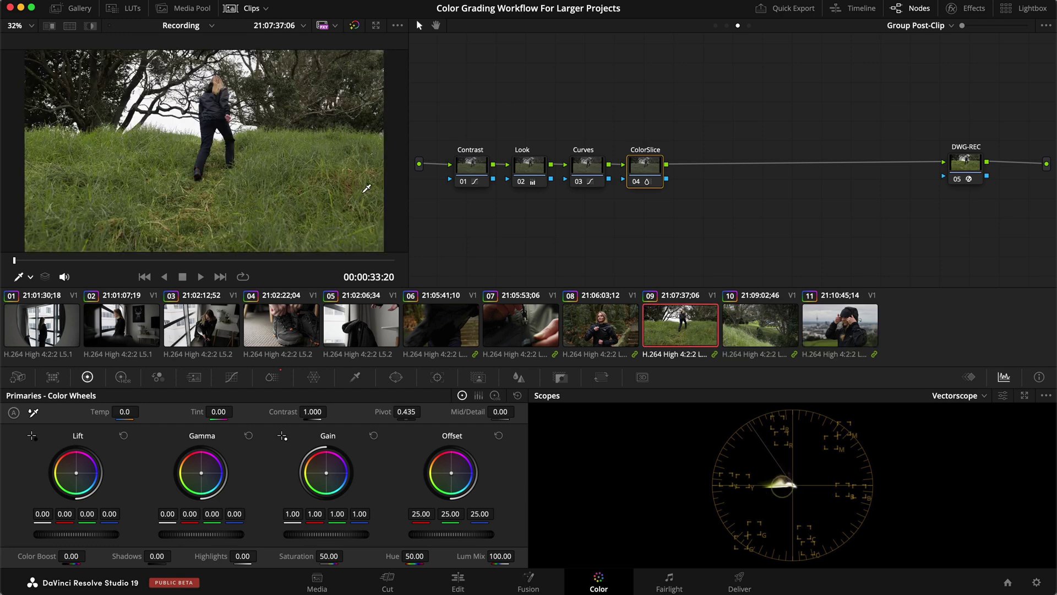
click(552, 241)
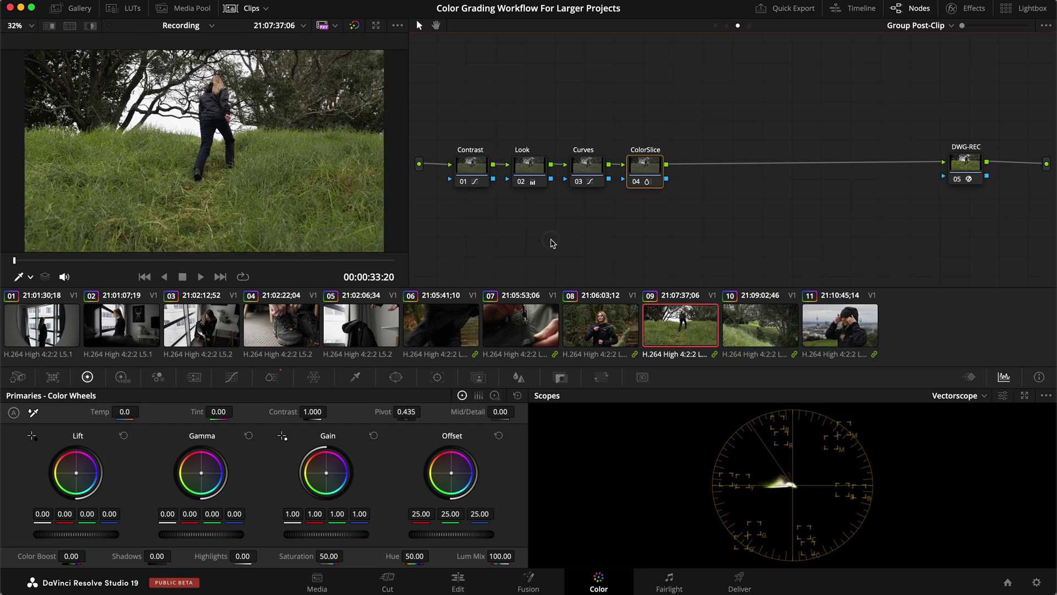